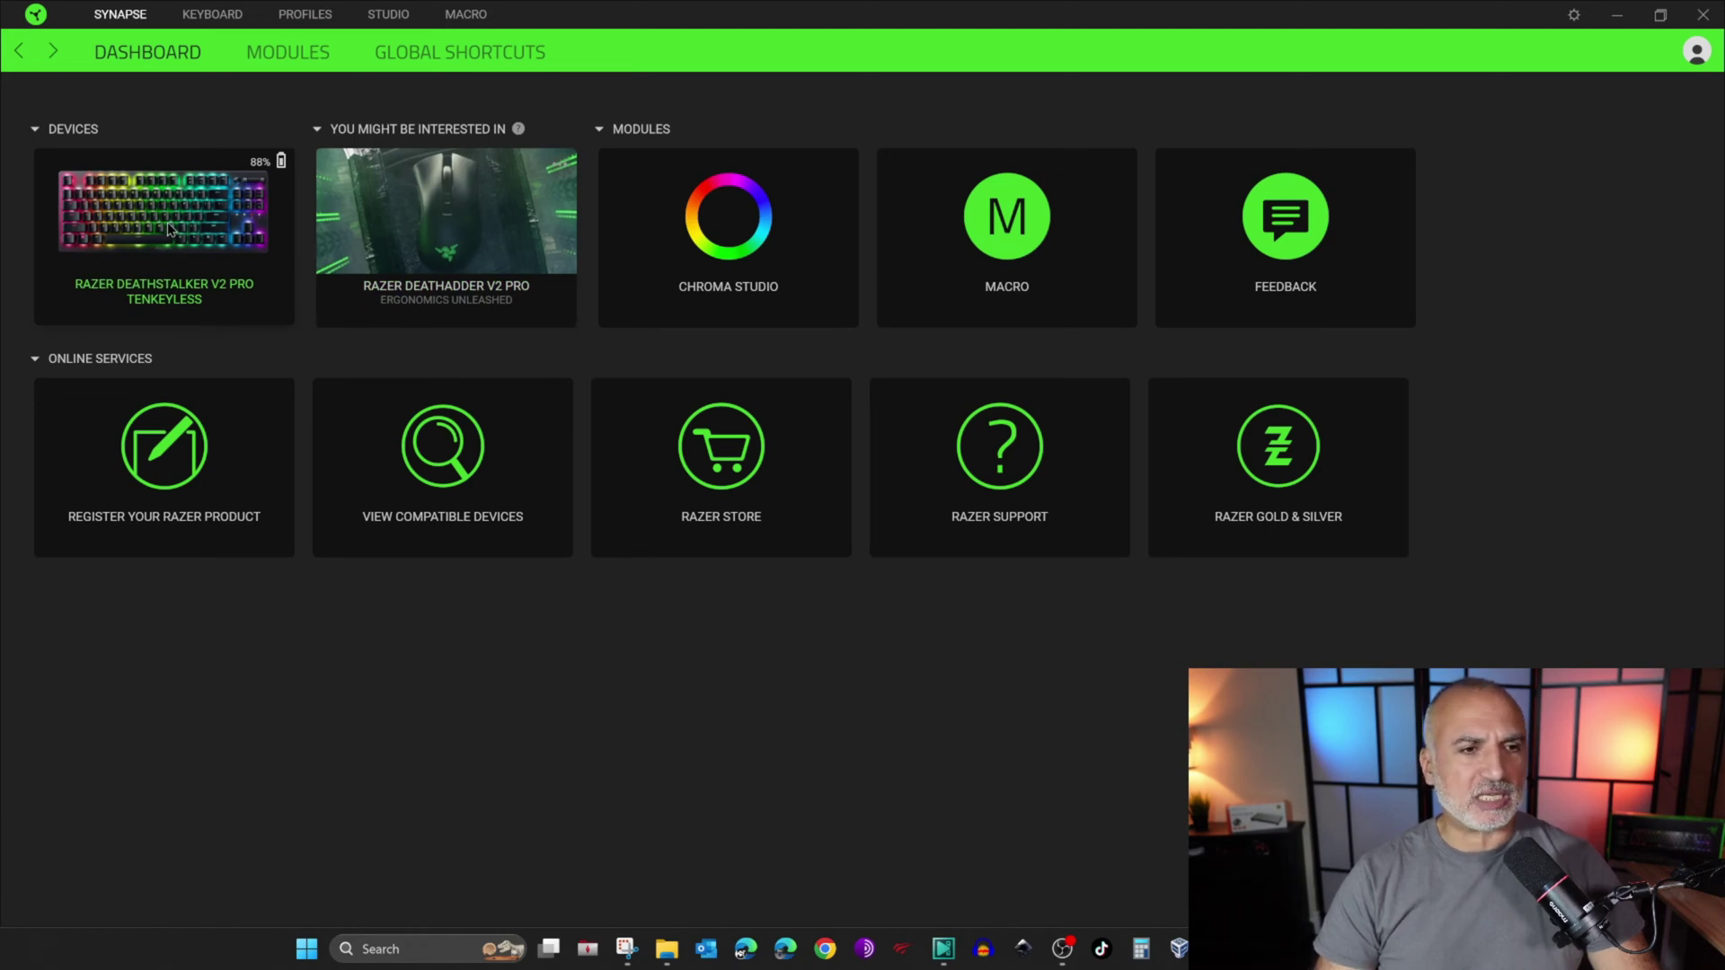
From the Dashboard keyboard card, add a new keyboard profile, KSTECH-TV-Default 1
left_click(167, 225)
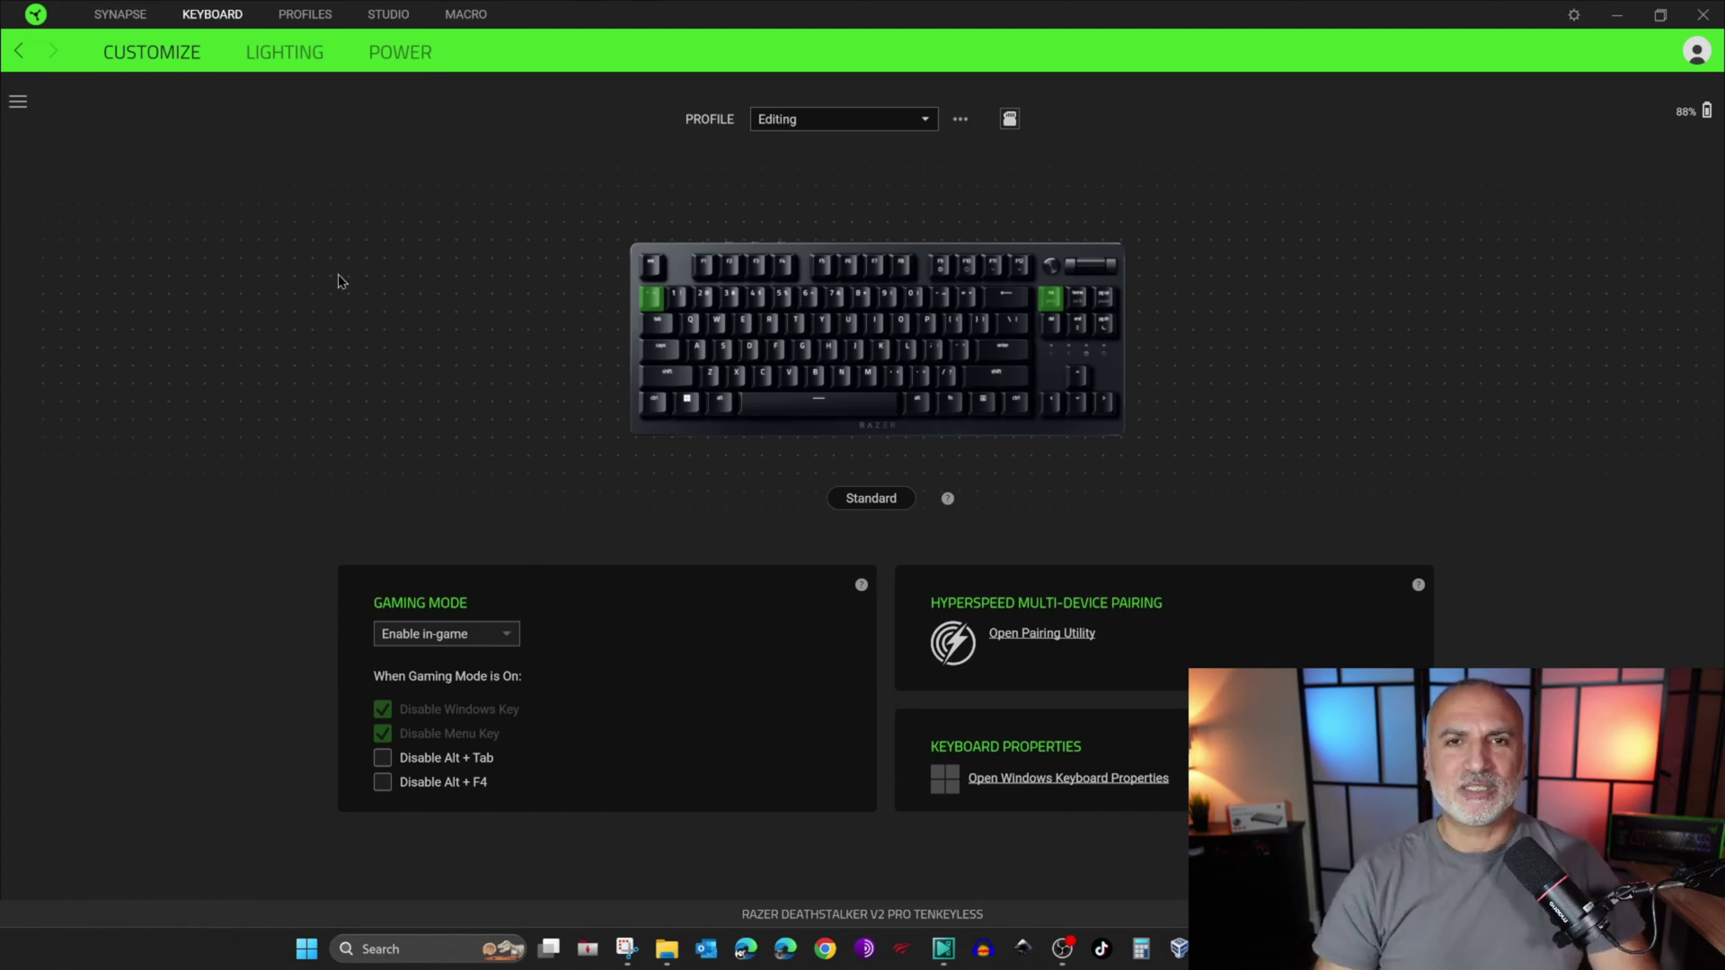
left_click(962, 120)
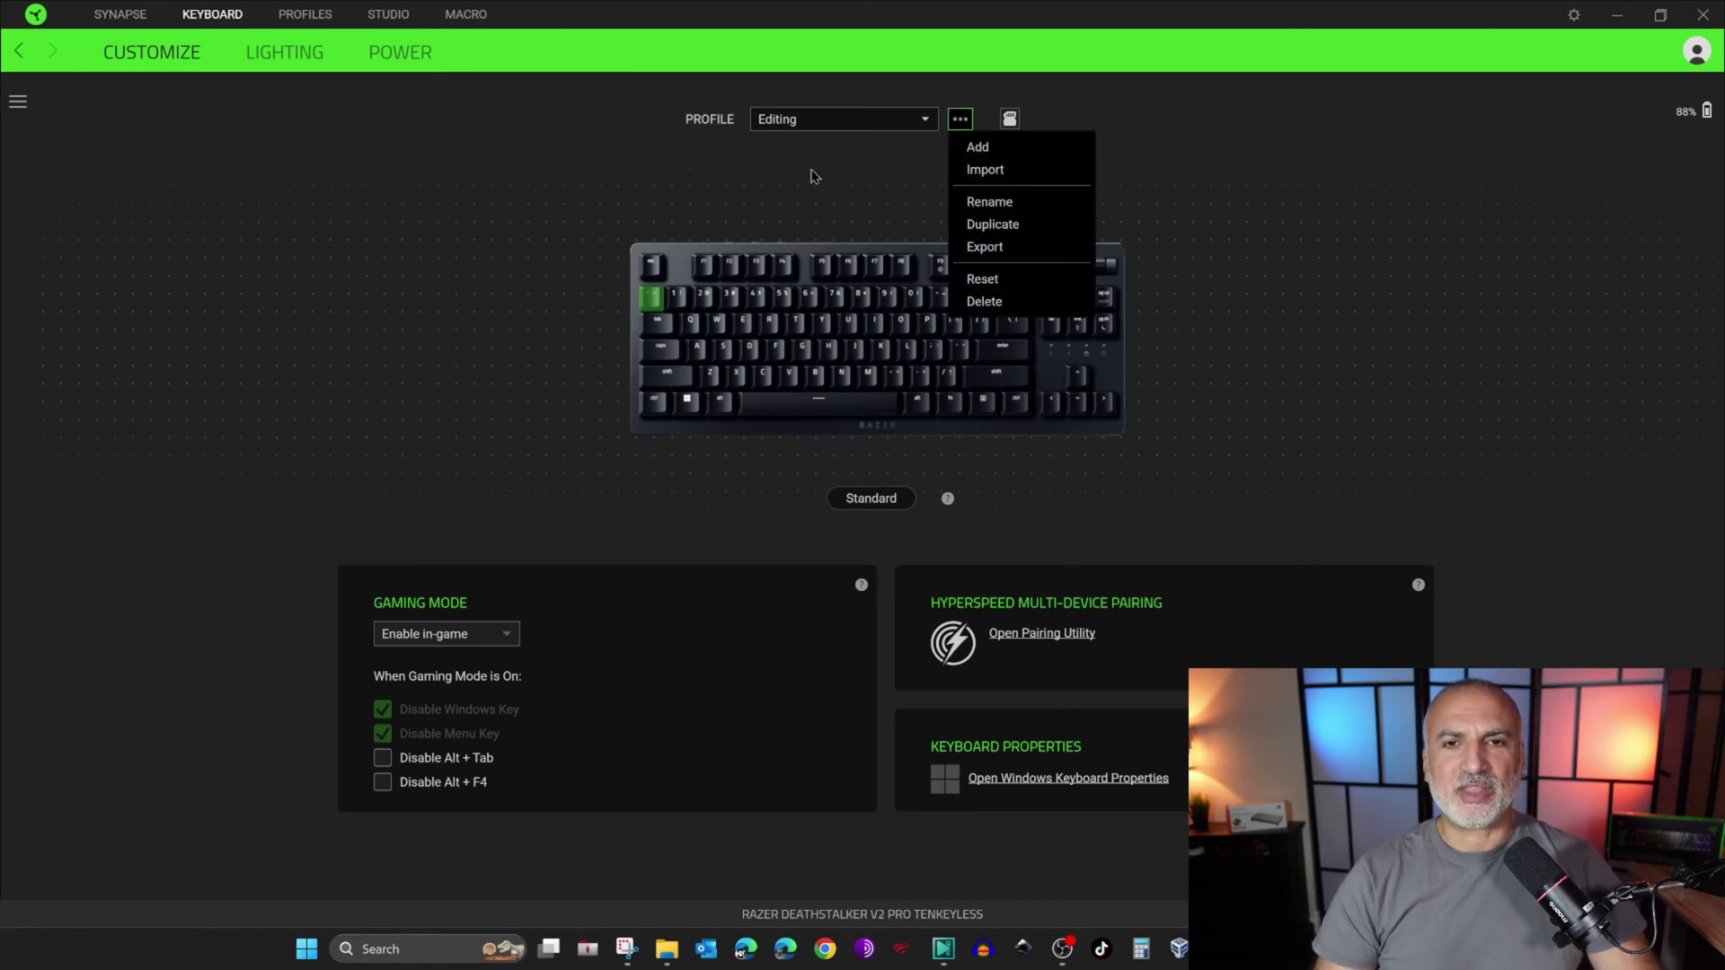
left_click(977, 149)
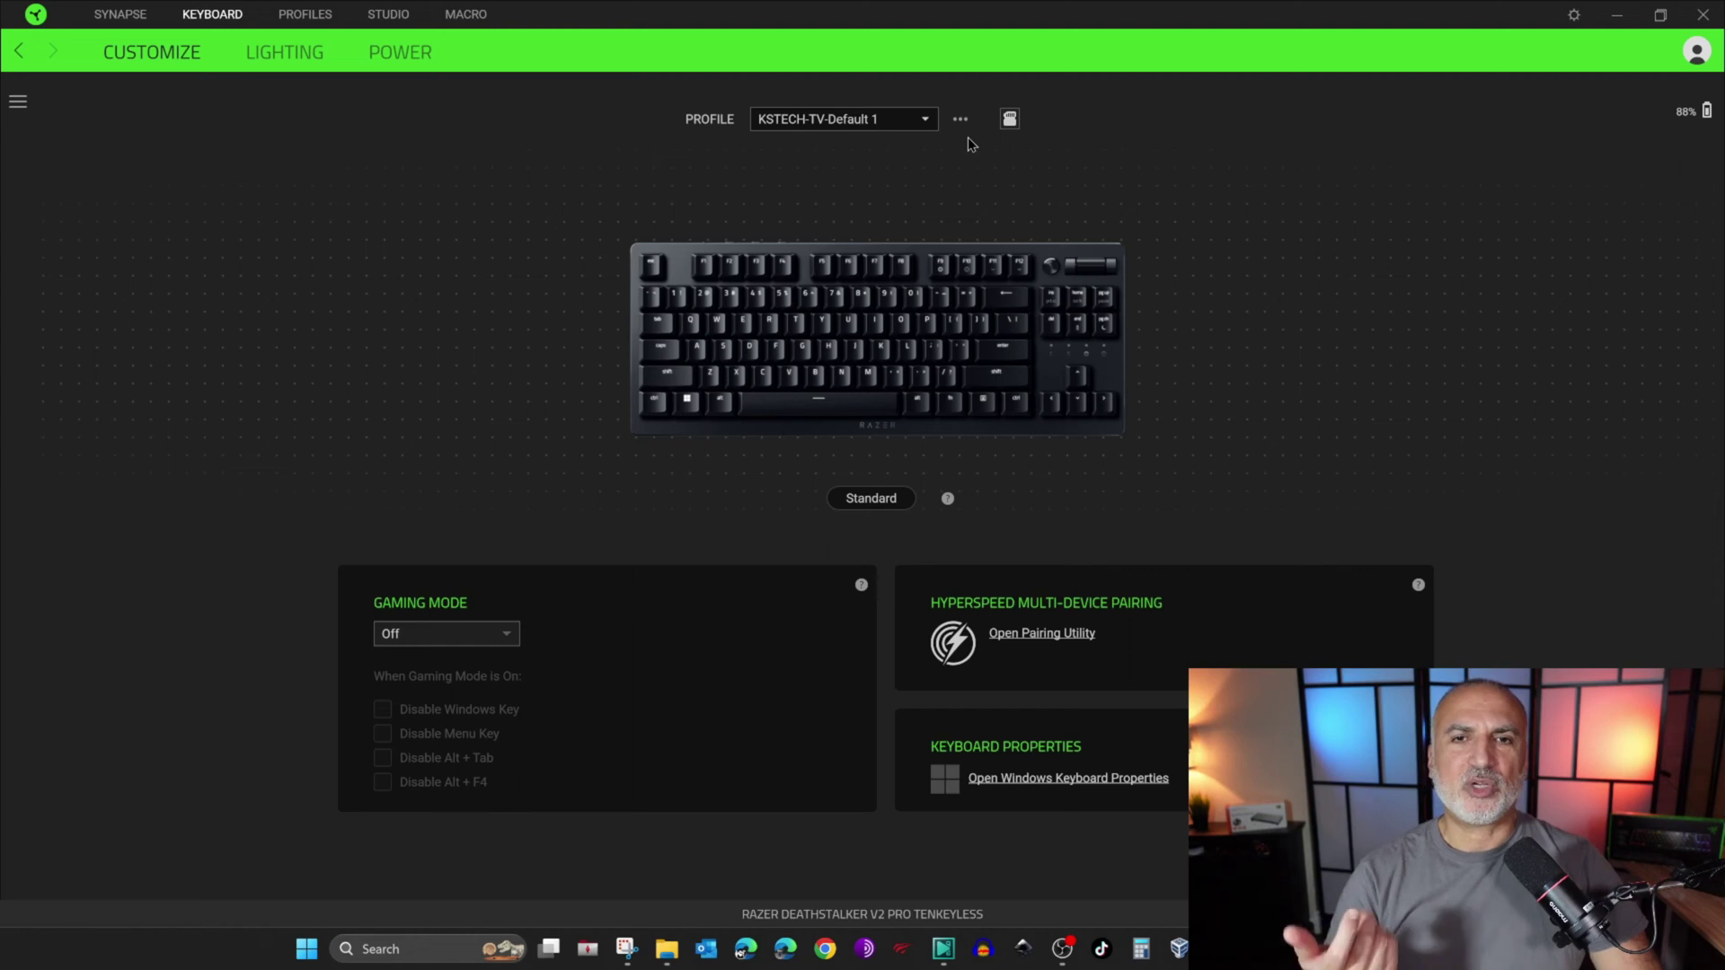
left_click(960, 121)
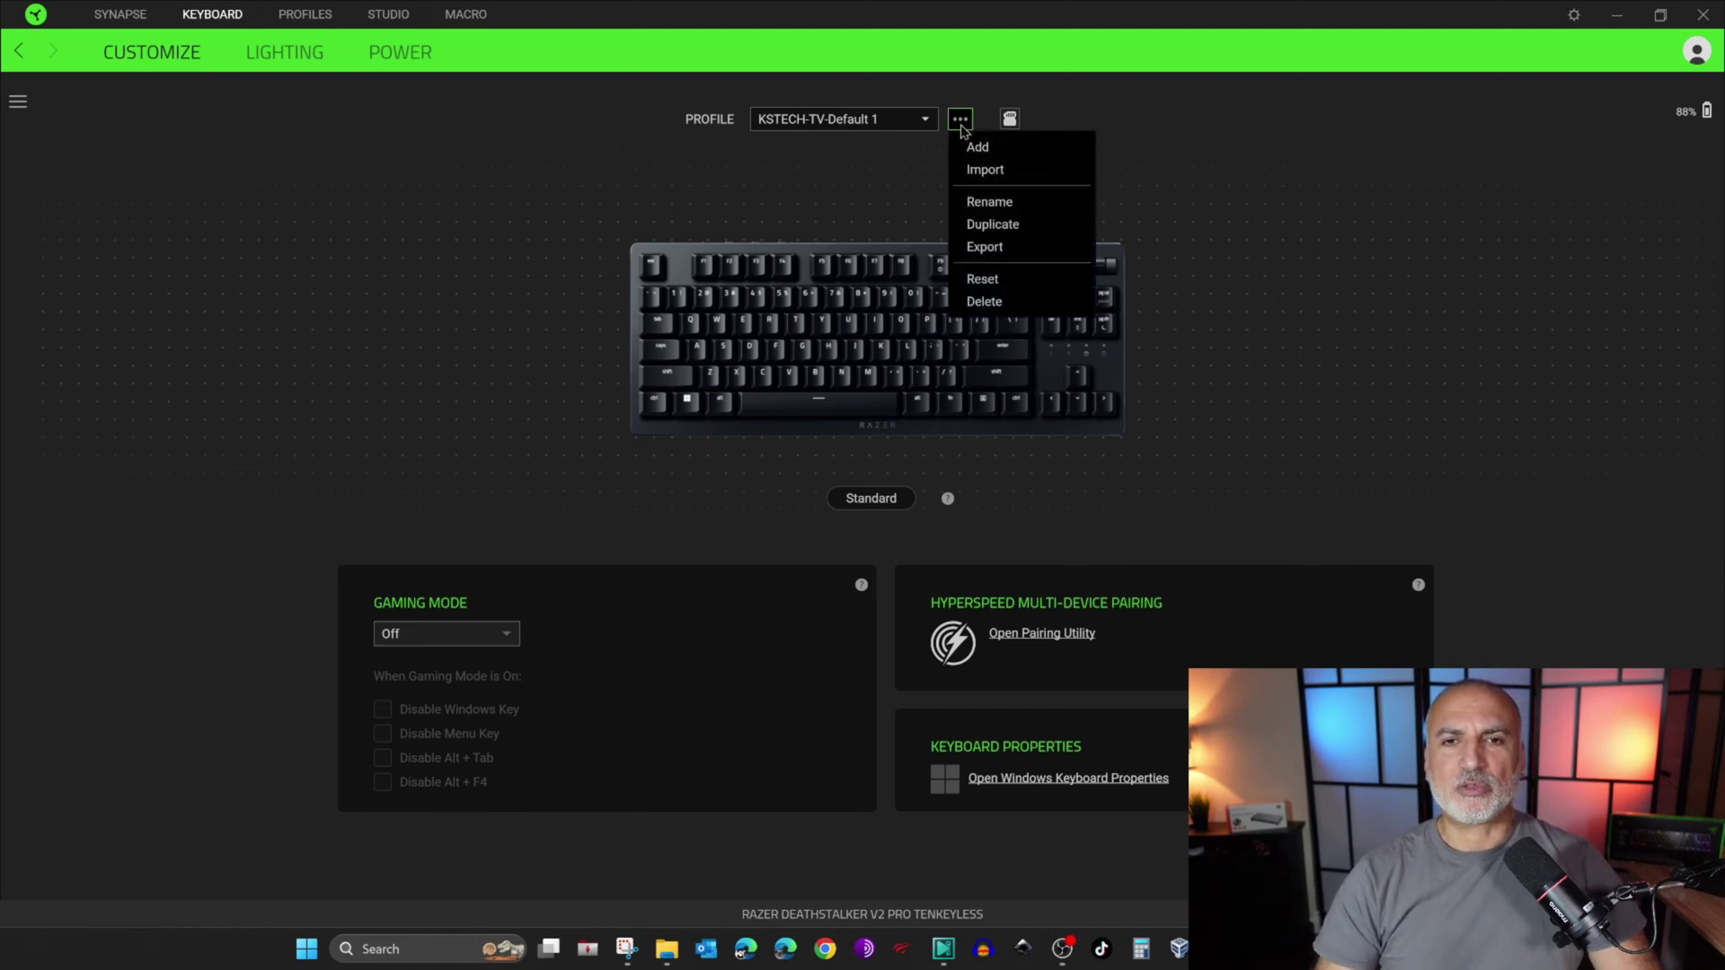
Rename the new keyboard profile to Work1
left_click(970, 201)
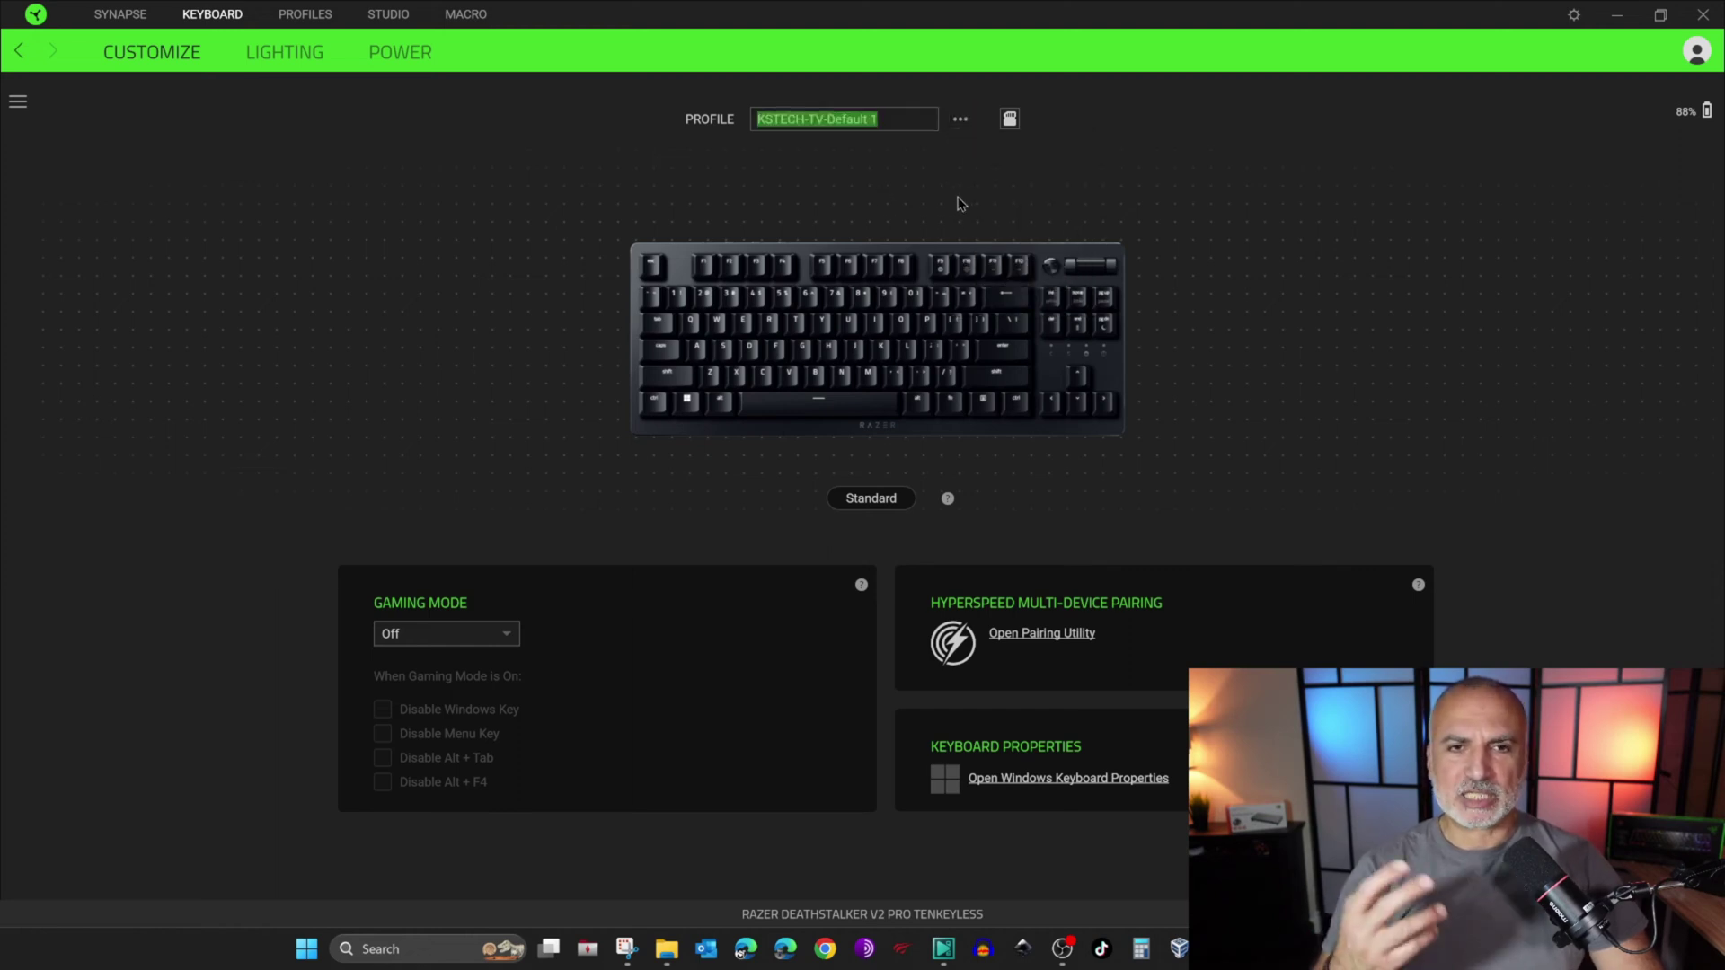
type("Work1")
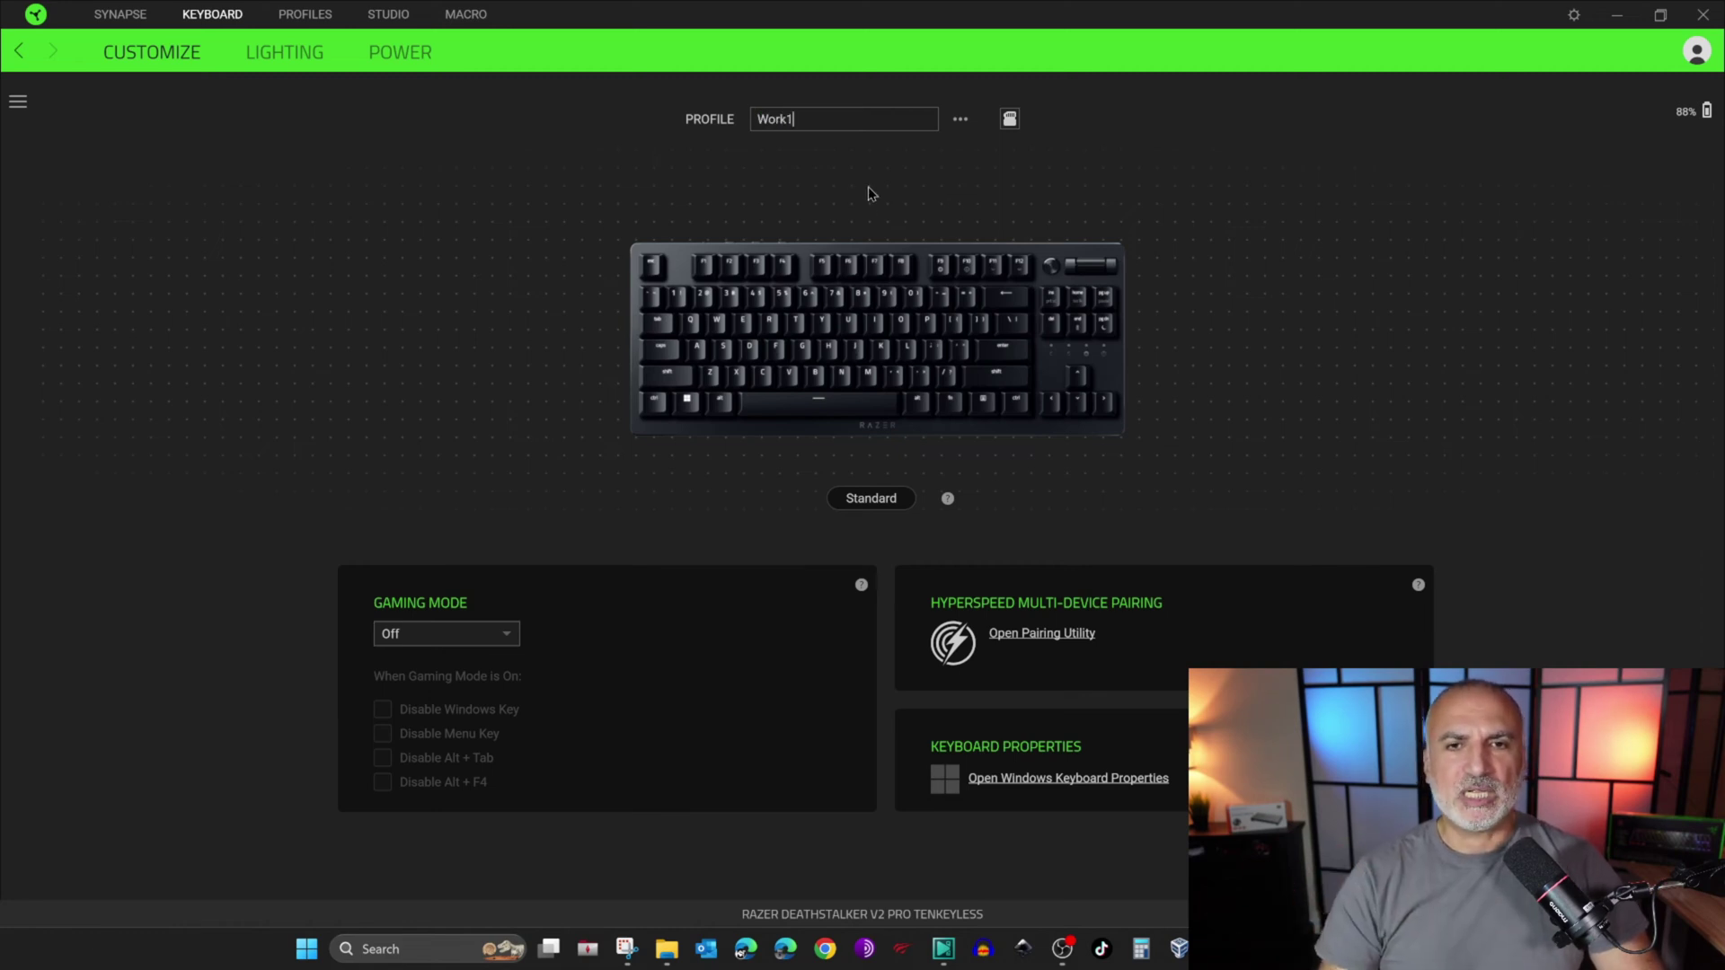
key("Return")
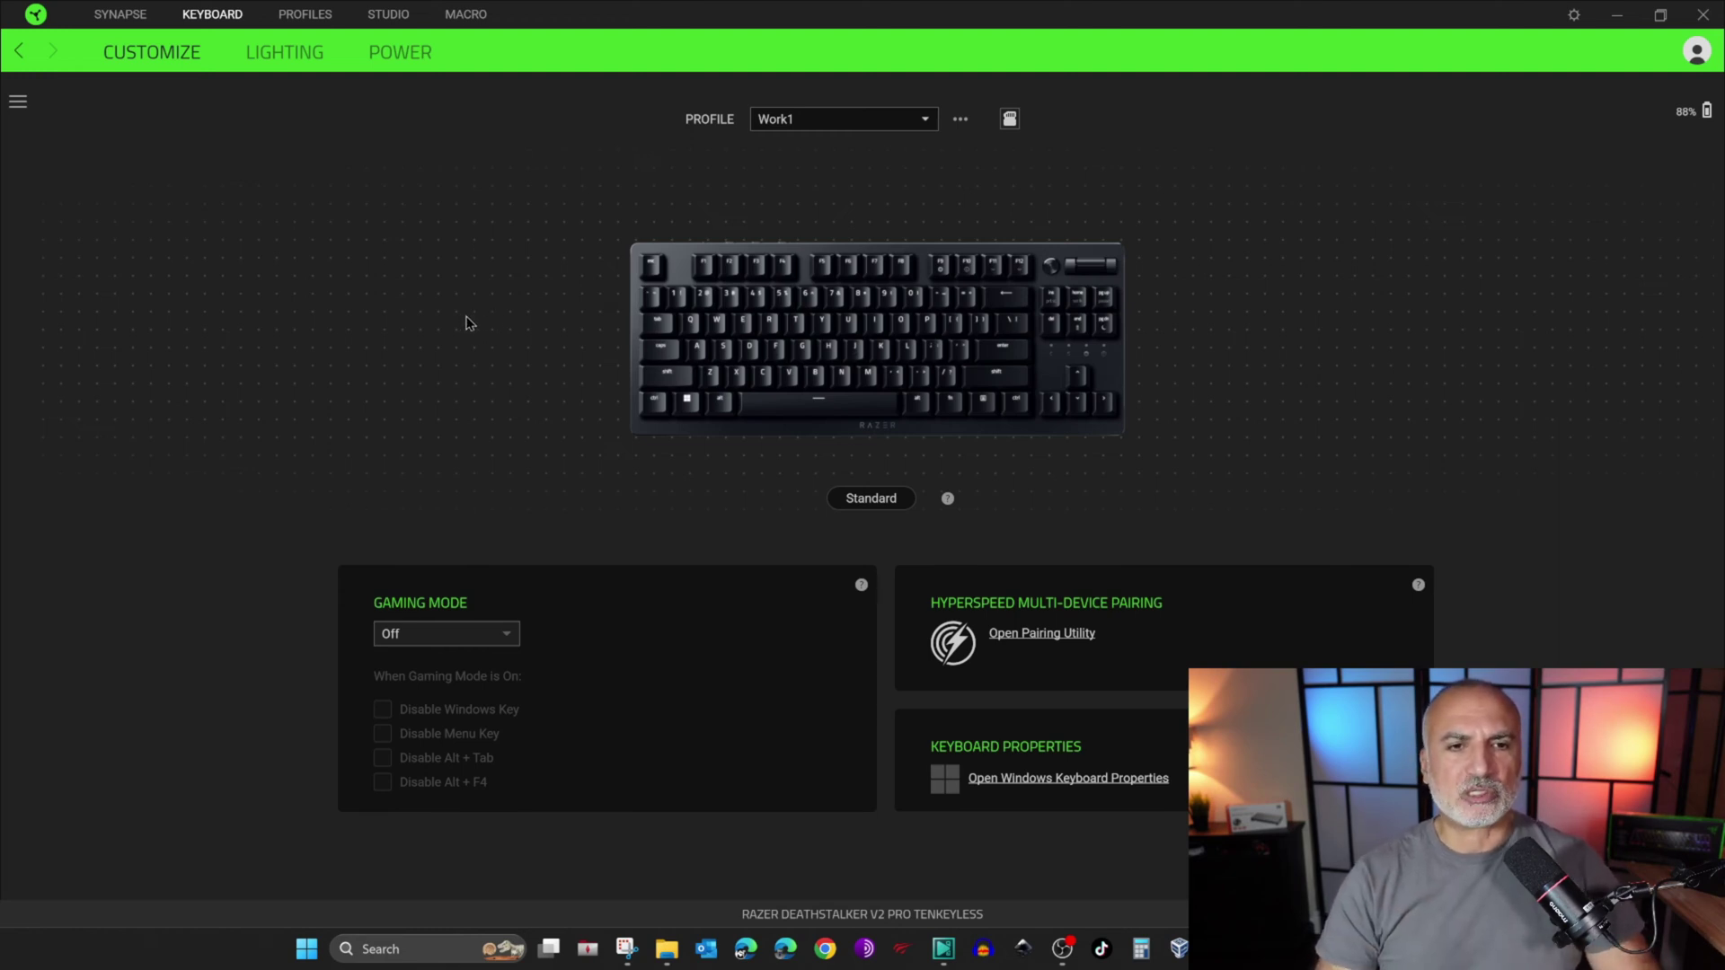
Remap the tilde key in Work1 to send Ctrl + S and save it
left_click(653, 304)
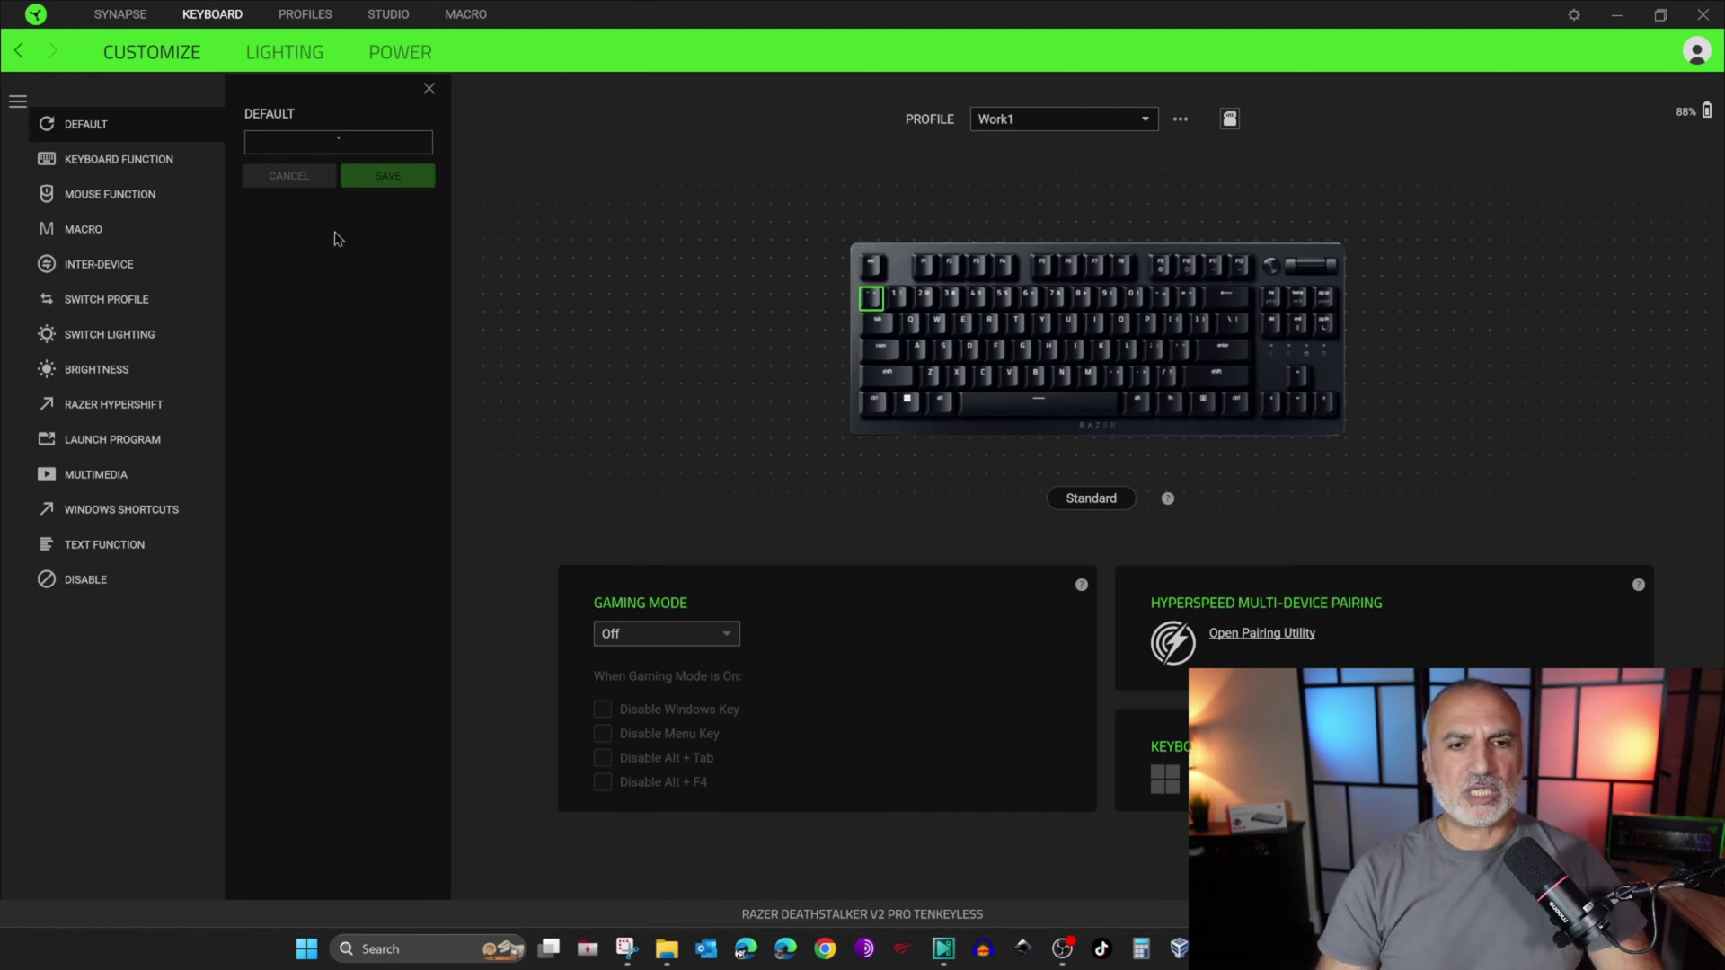
left_click(111, 167)
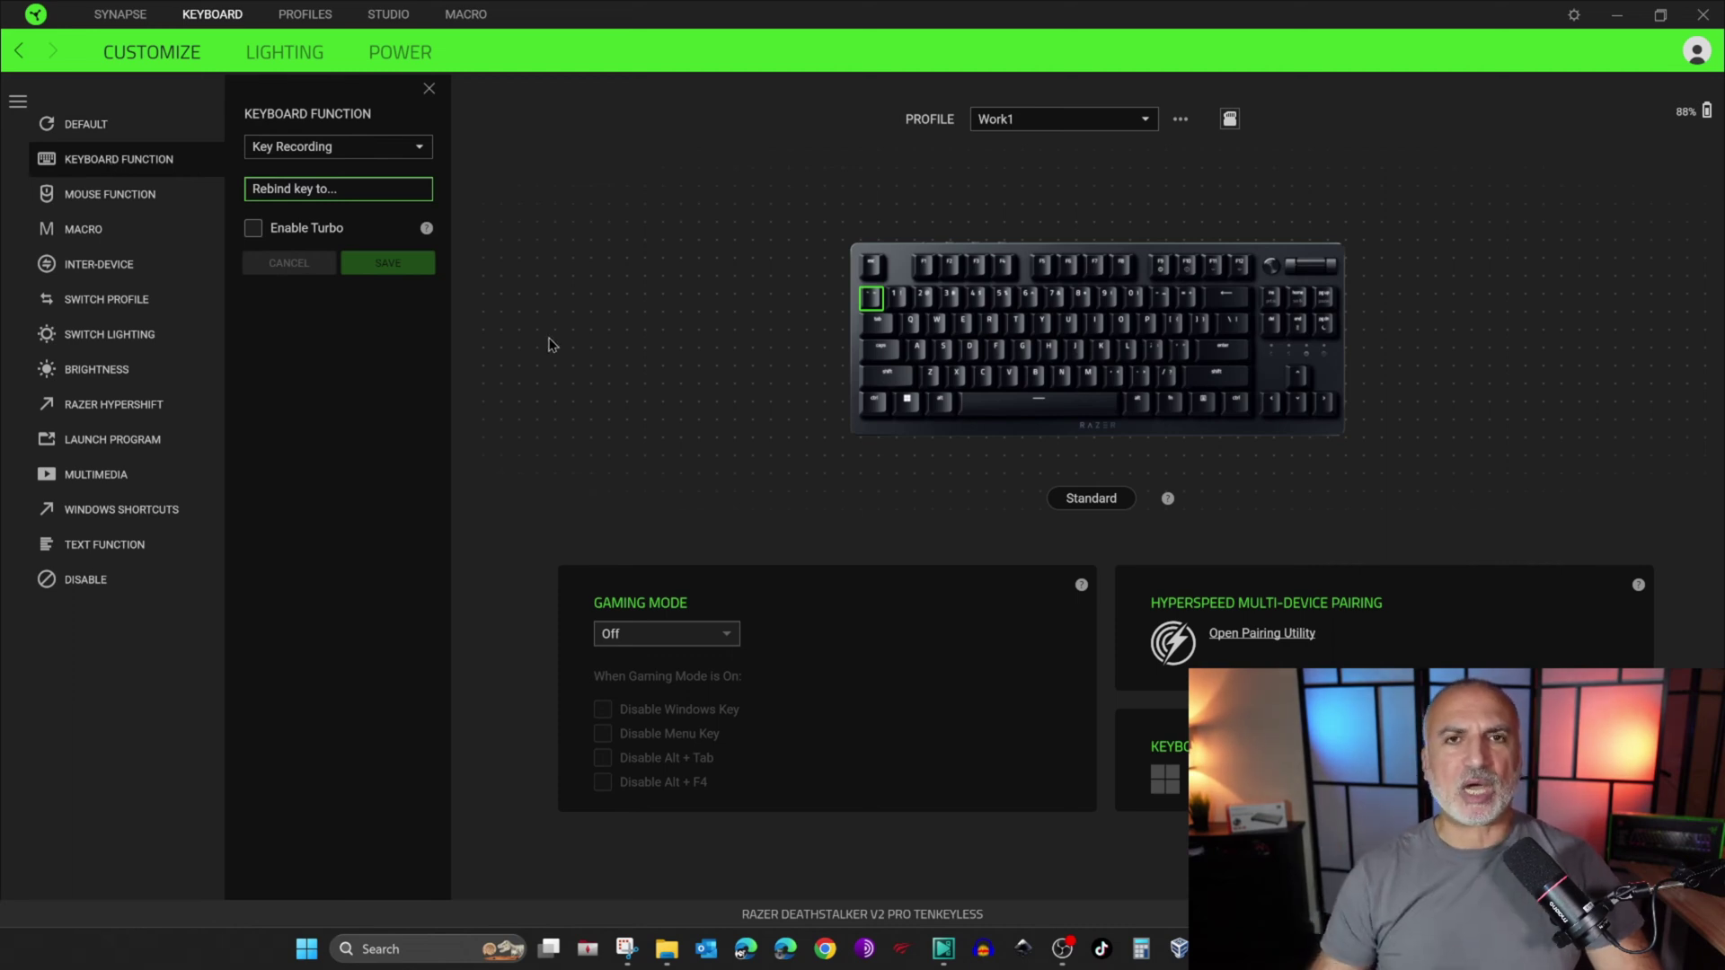
left_click(258, 189)
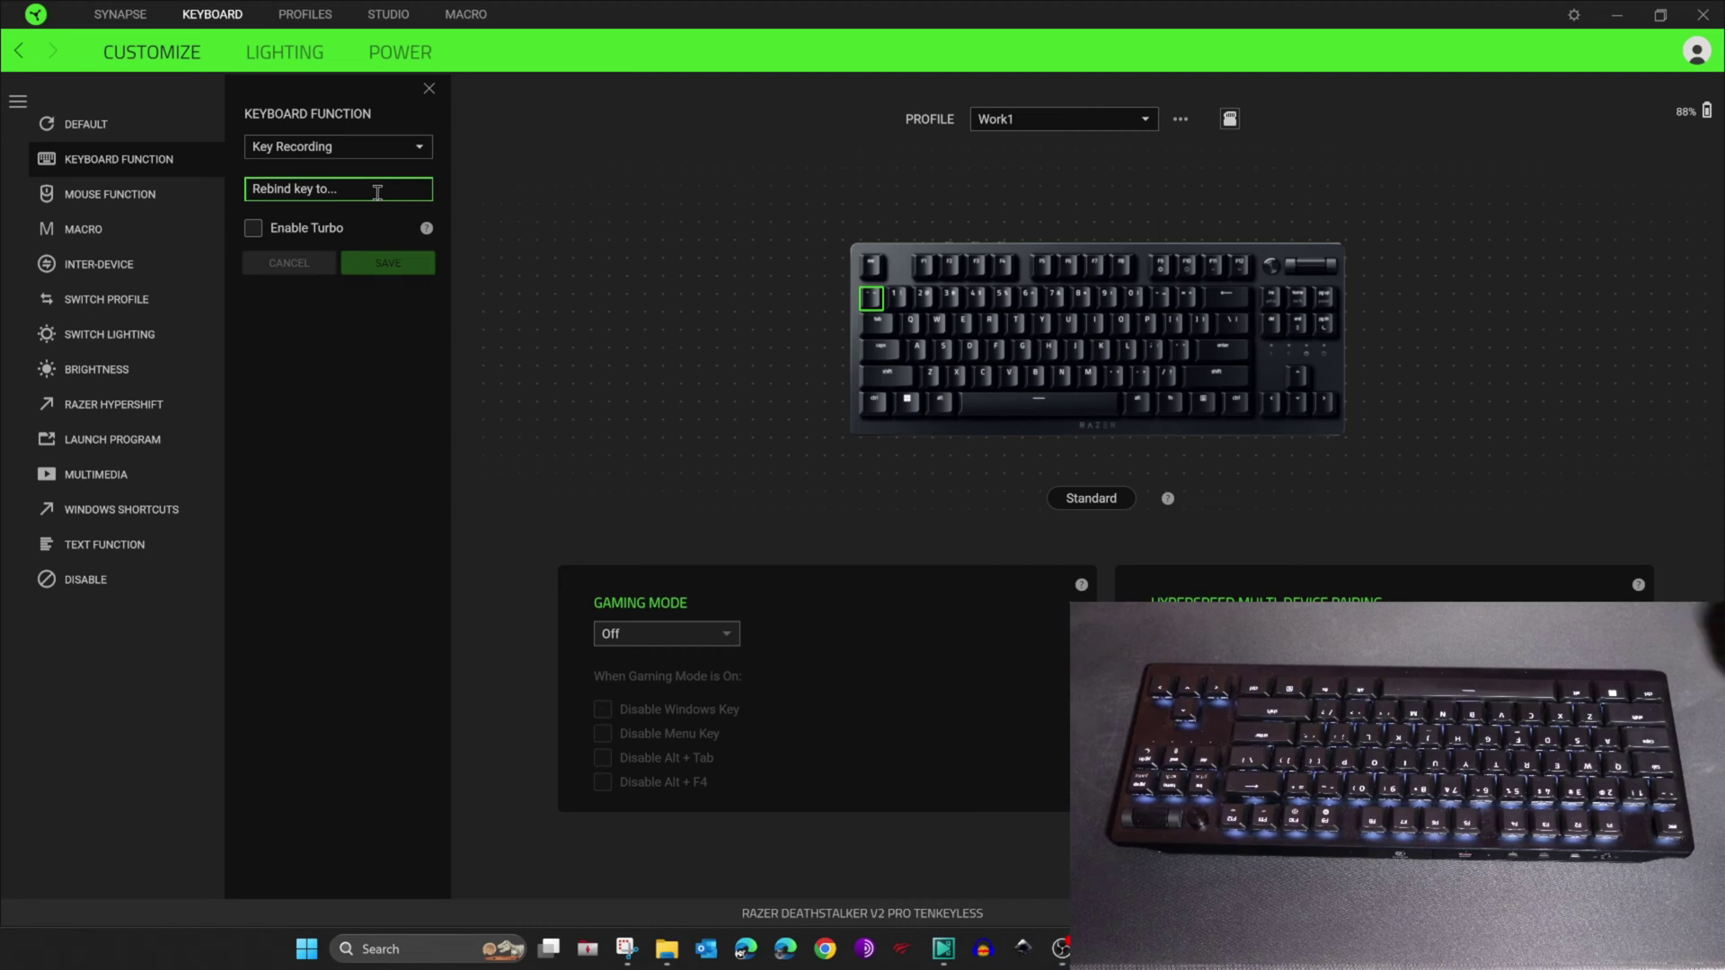
key("ctrl+s")
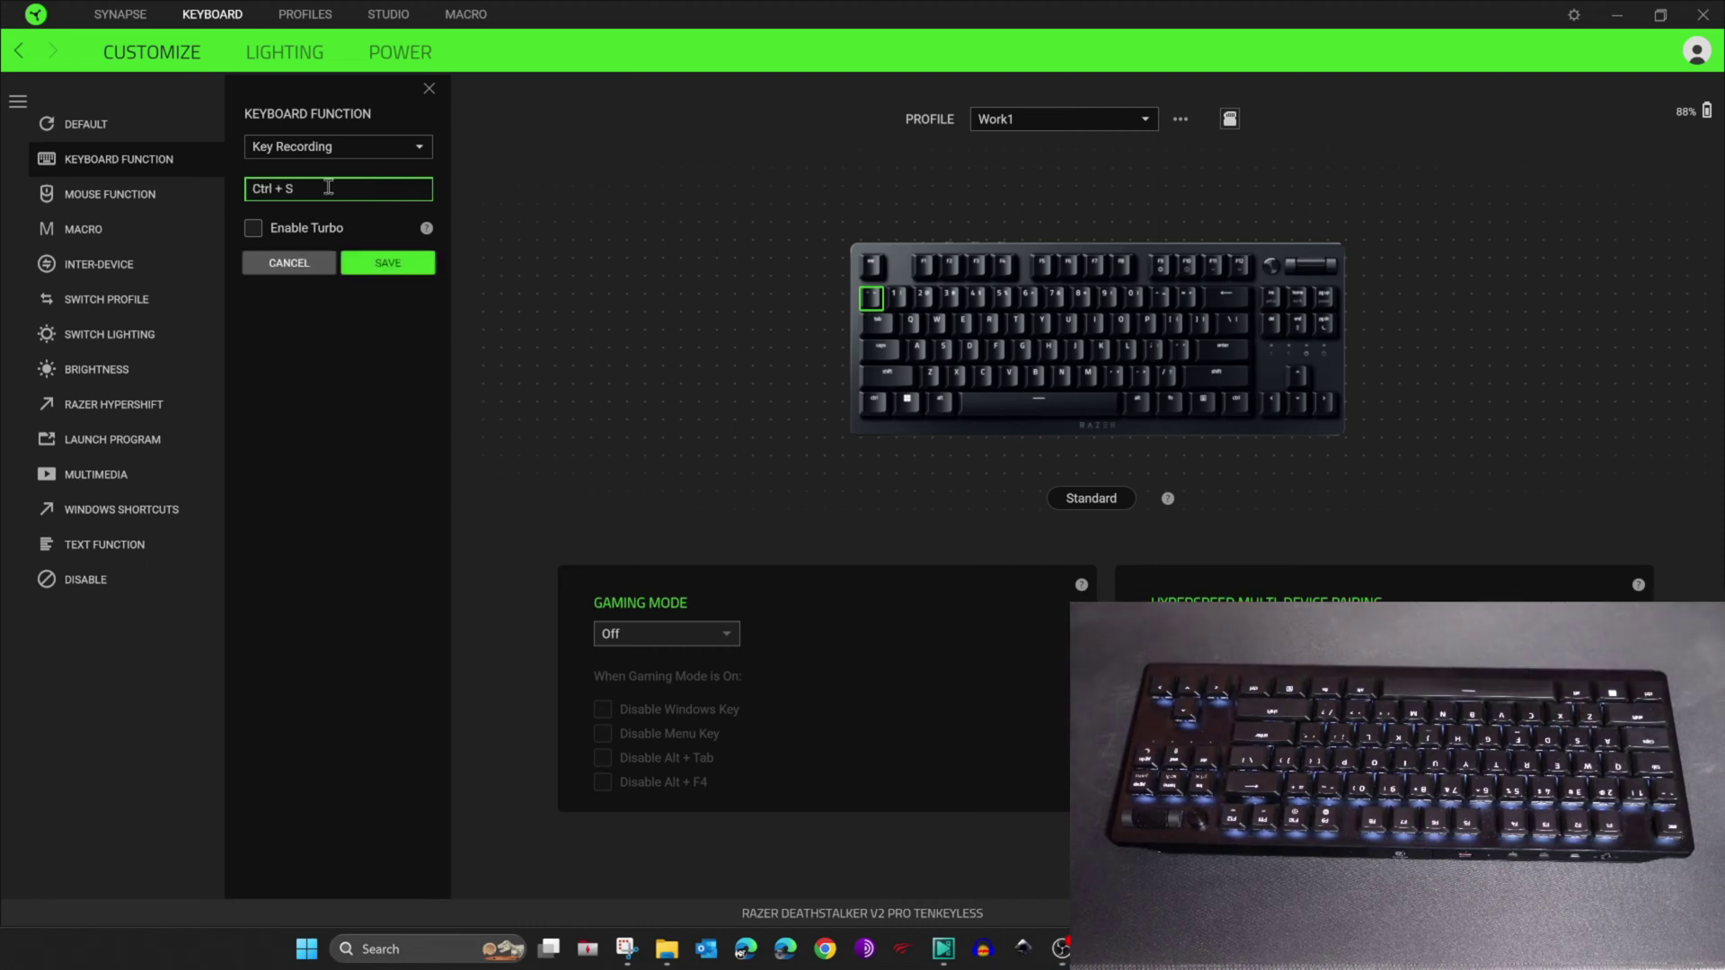
left_click(387, 263)
left_click(430, 90)
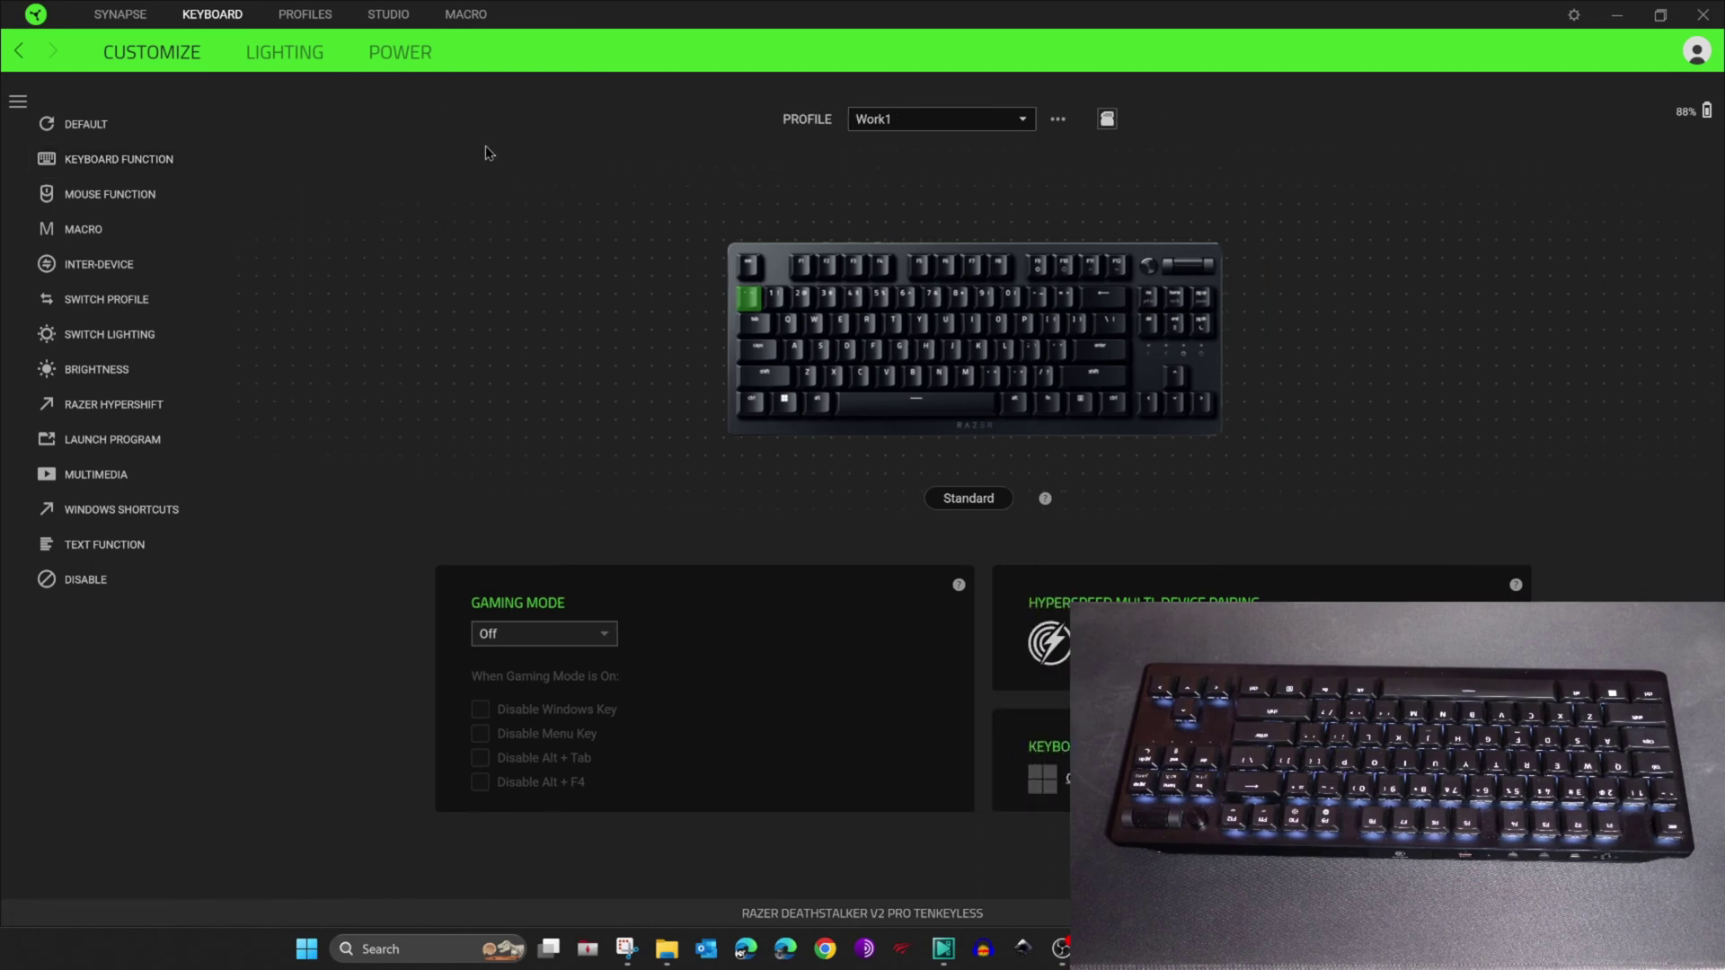
Add a second keyboard profile and rename it Gaming1
mouse_move(654, 304)
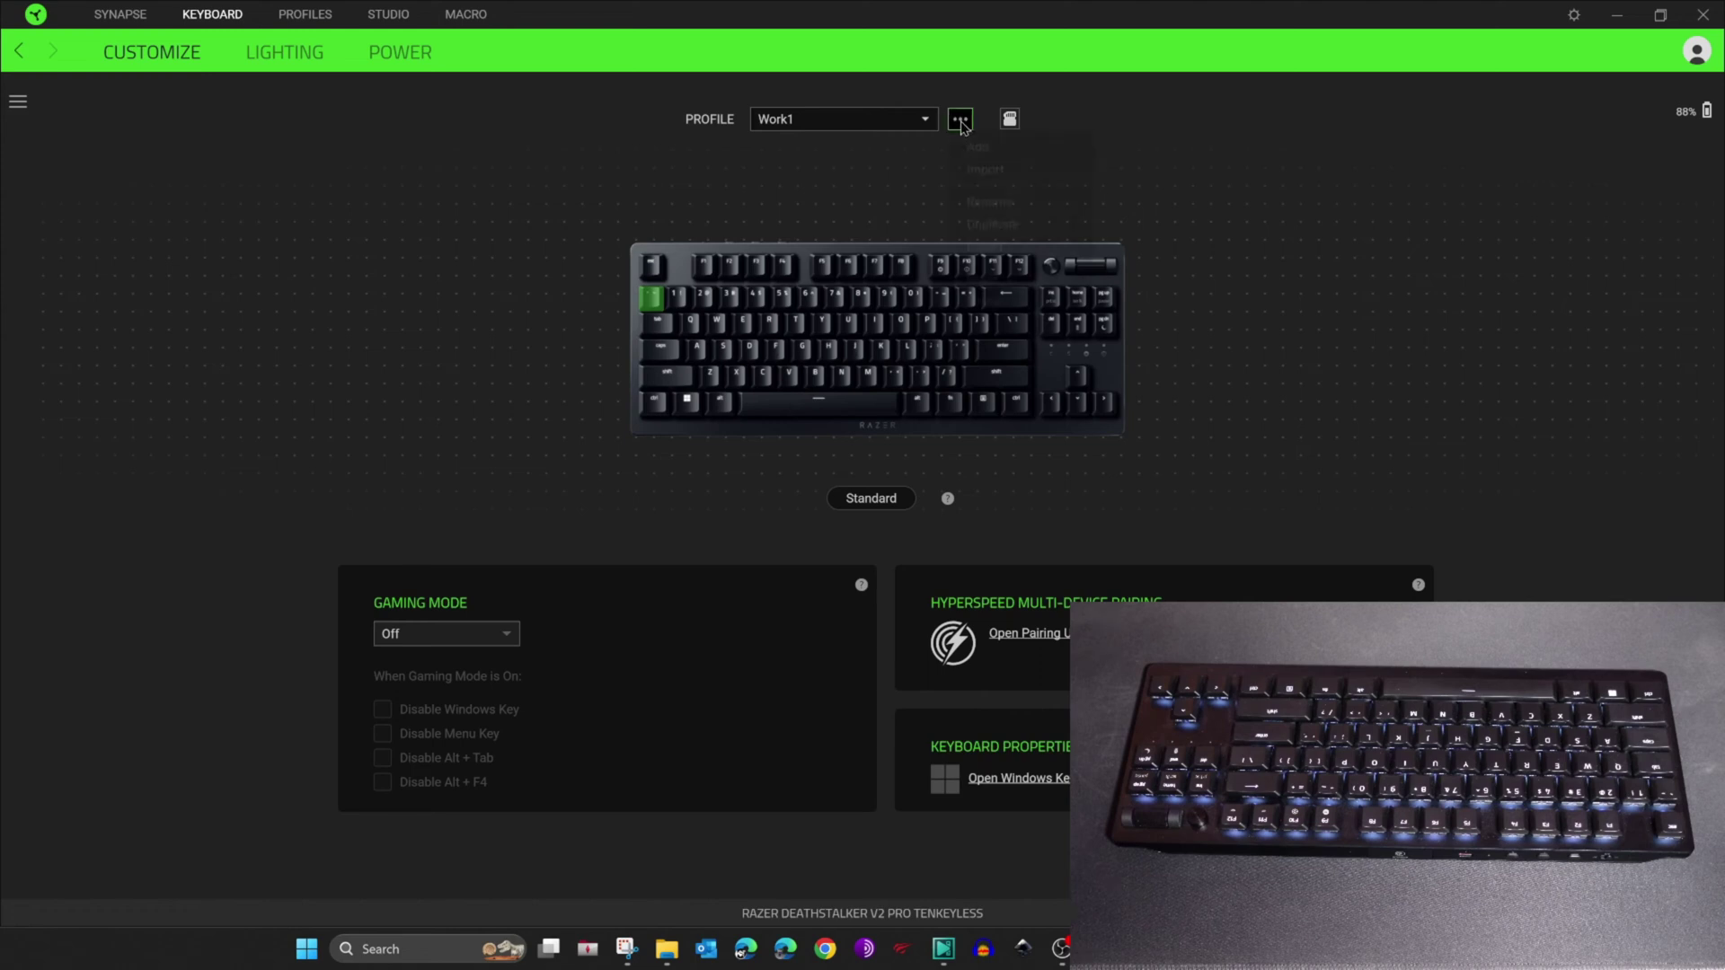
left_click(960, 121)
left_click(988, 151)
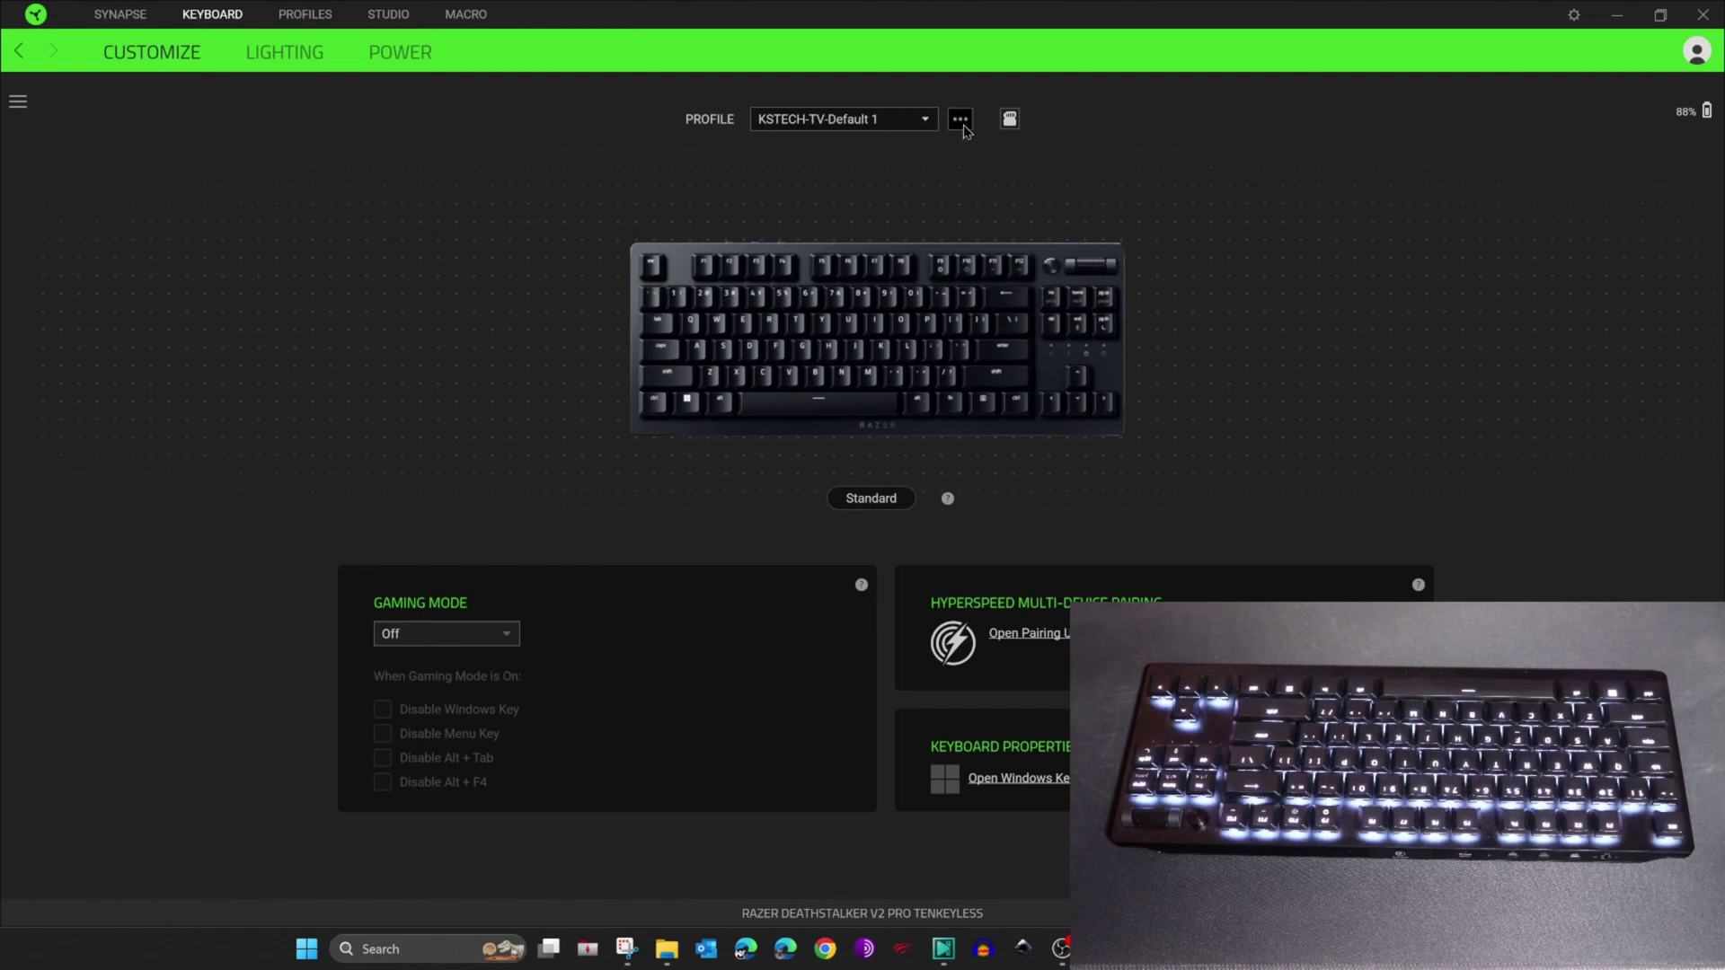
left_click(962, 125)
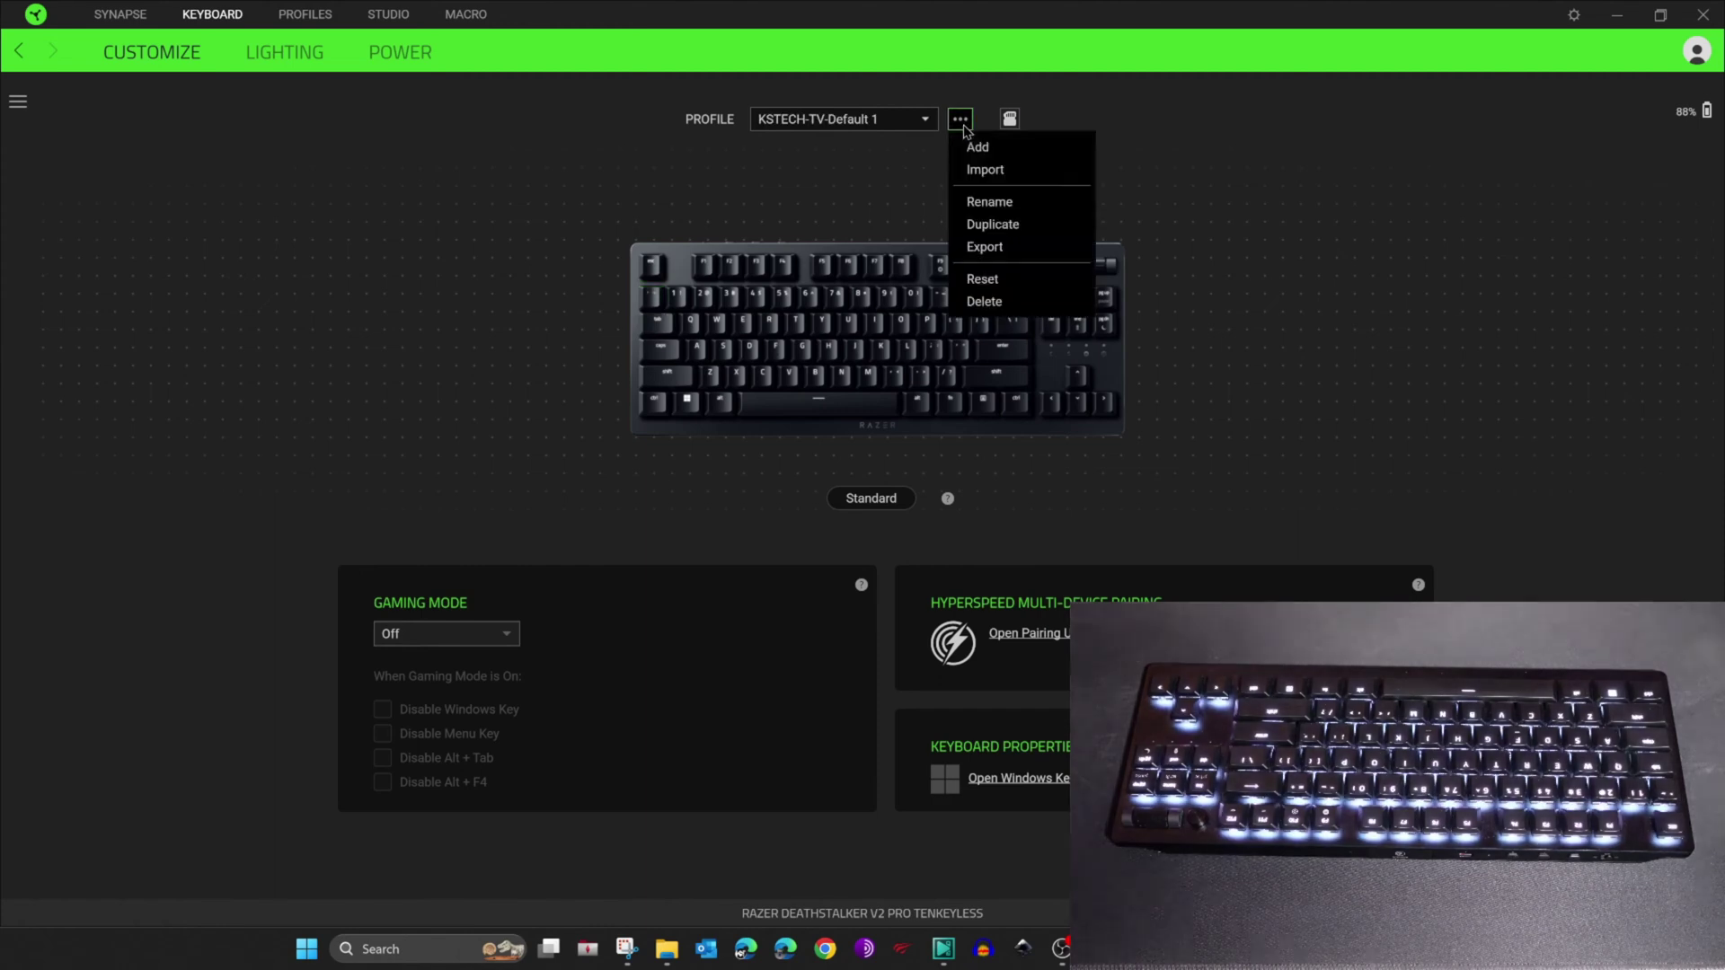
left_click(1004, 203)
type("G")
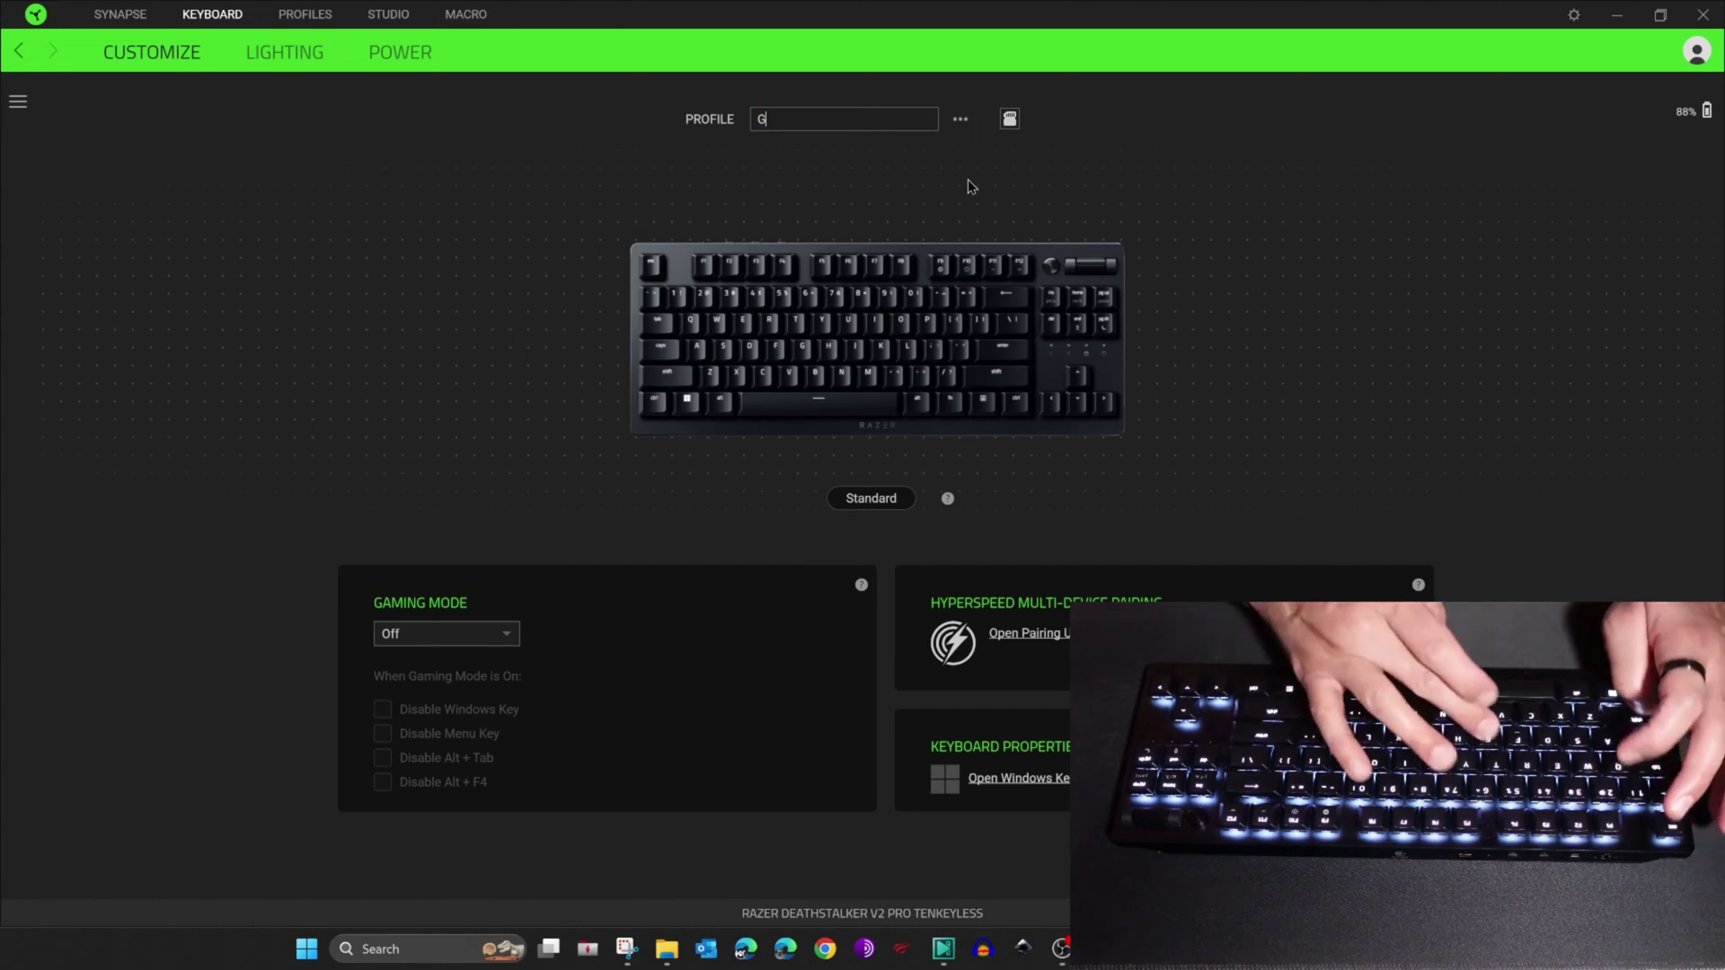
type("aming1")
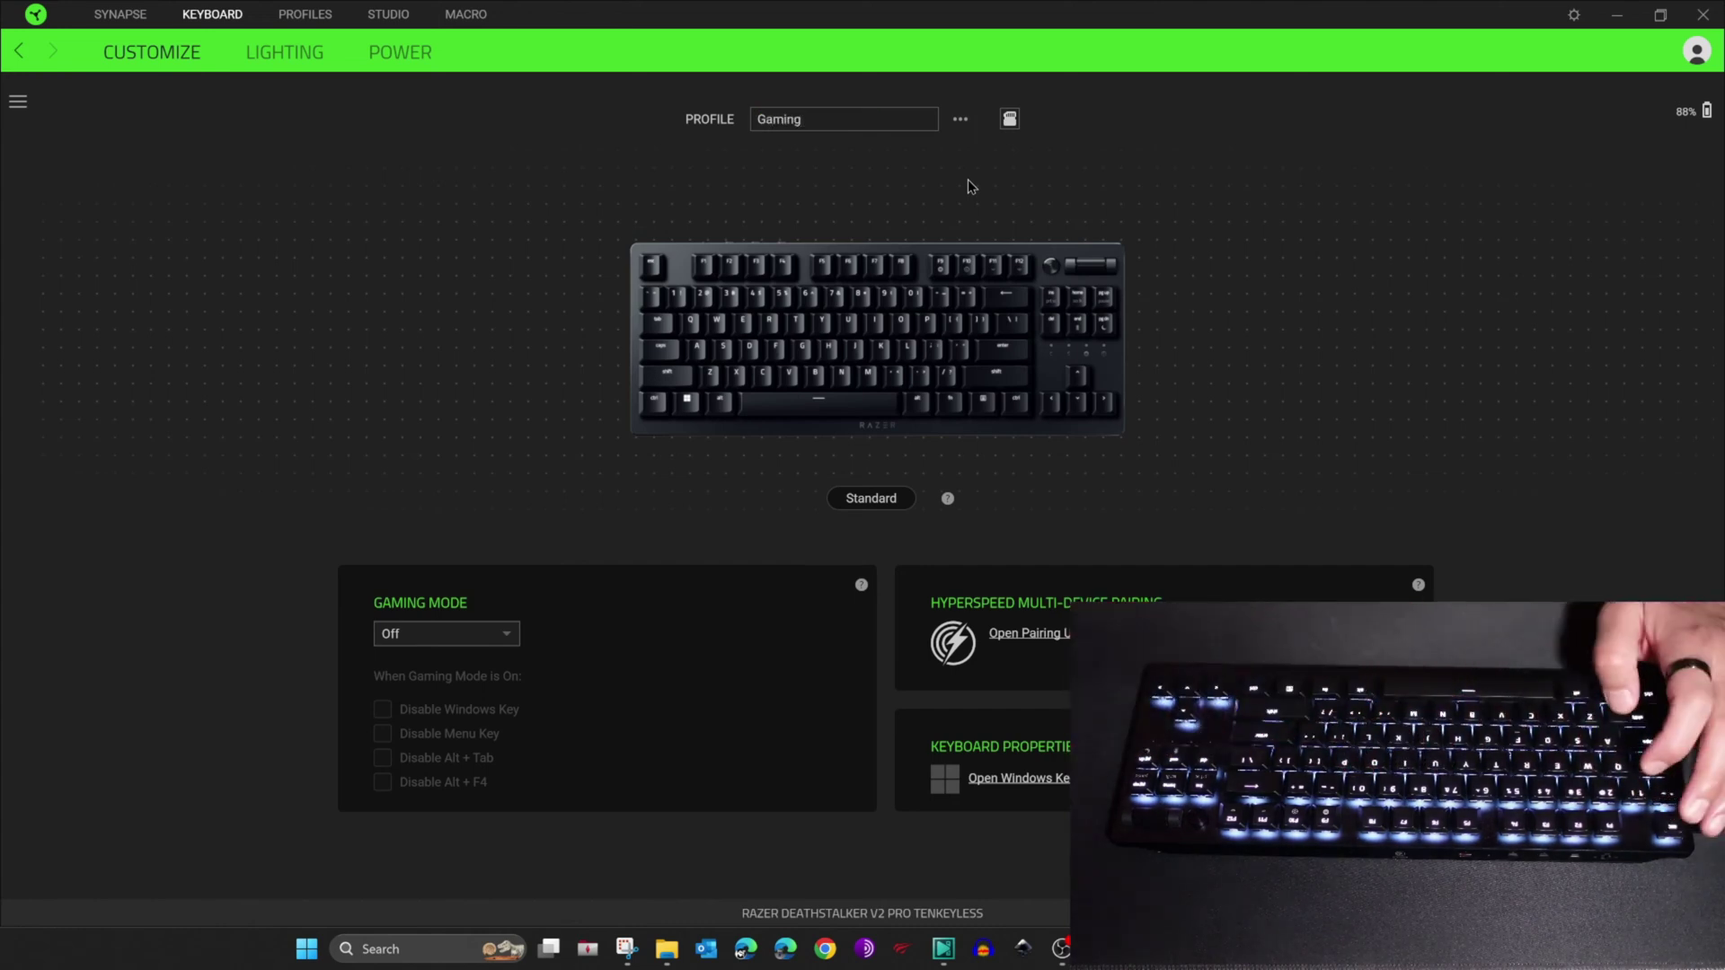
left_click(526, 192)
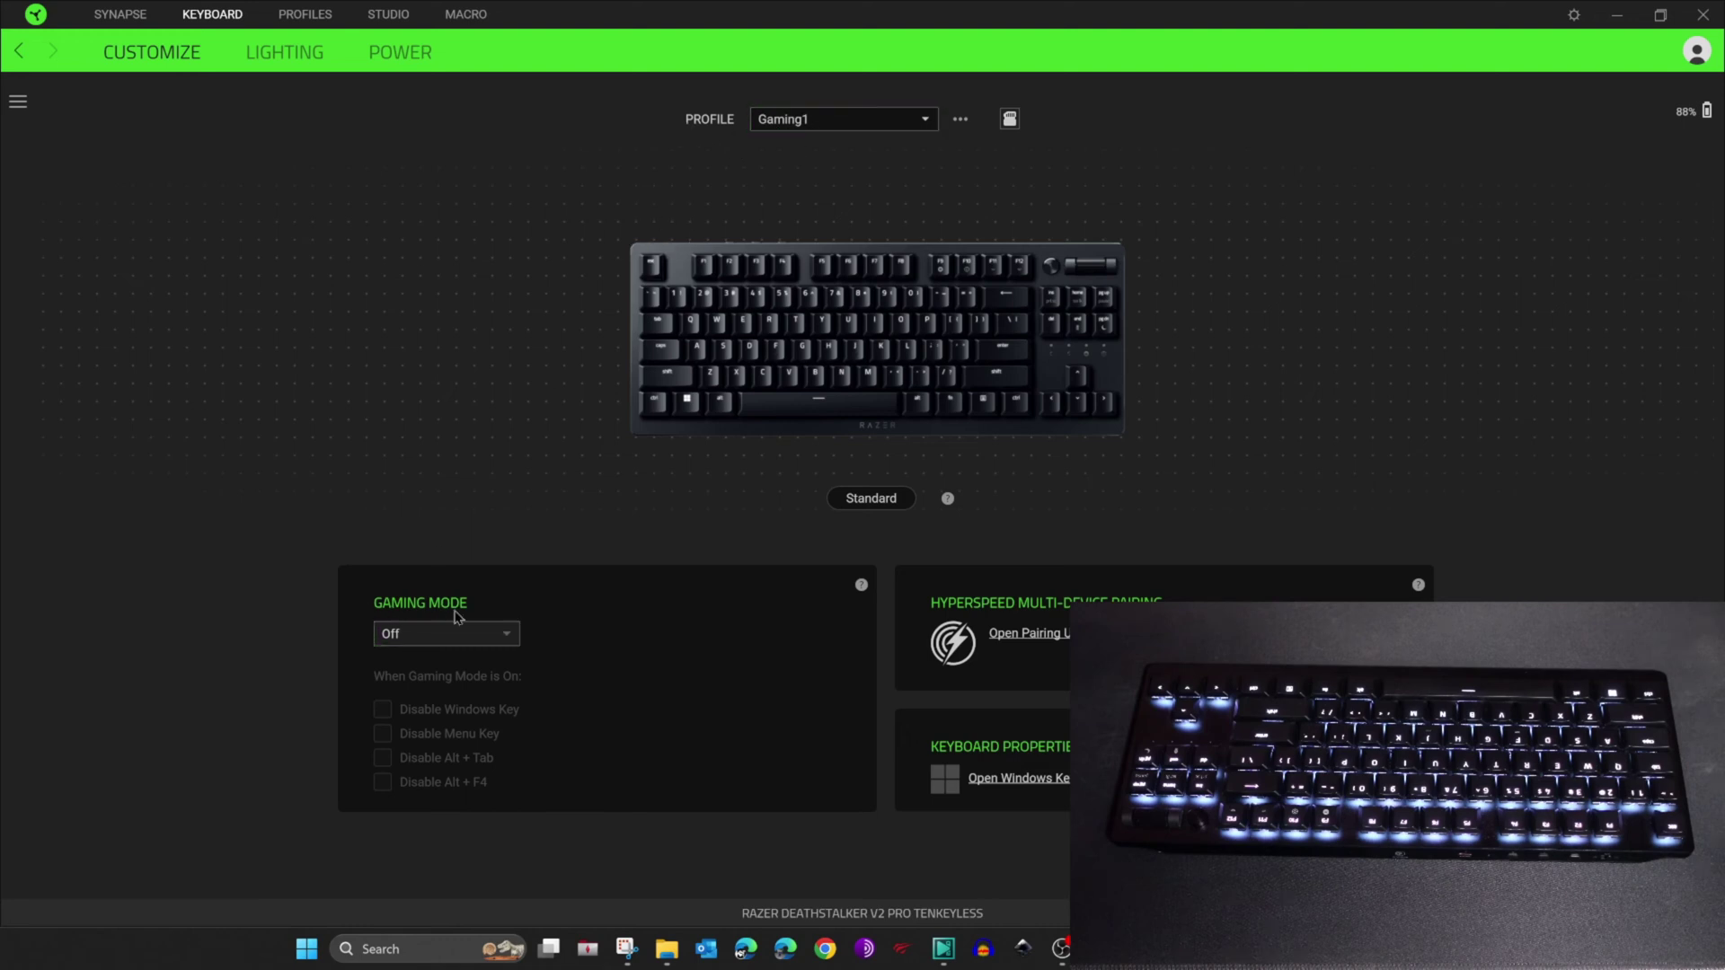
Set Gaming1's Gaming Mode to Always on with Alt + Tab and Alt + F4 disabled
left_click(509, 638)
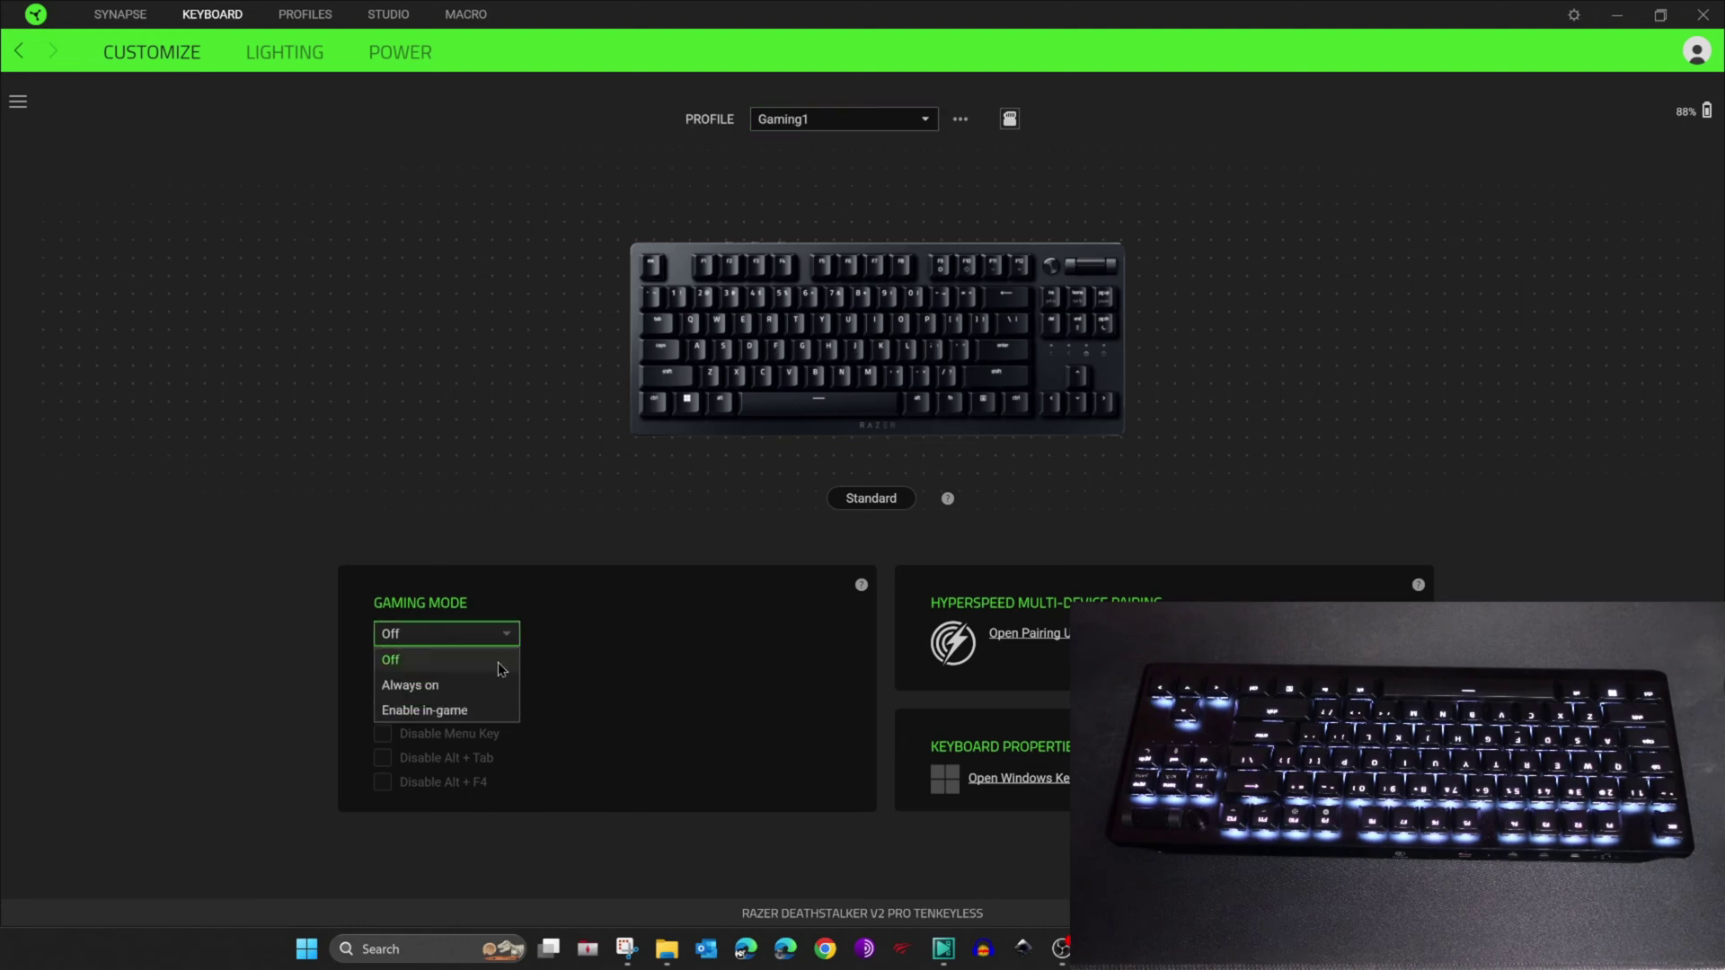
left_click(407, 690)
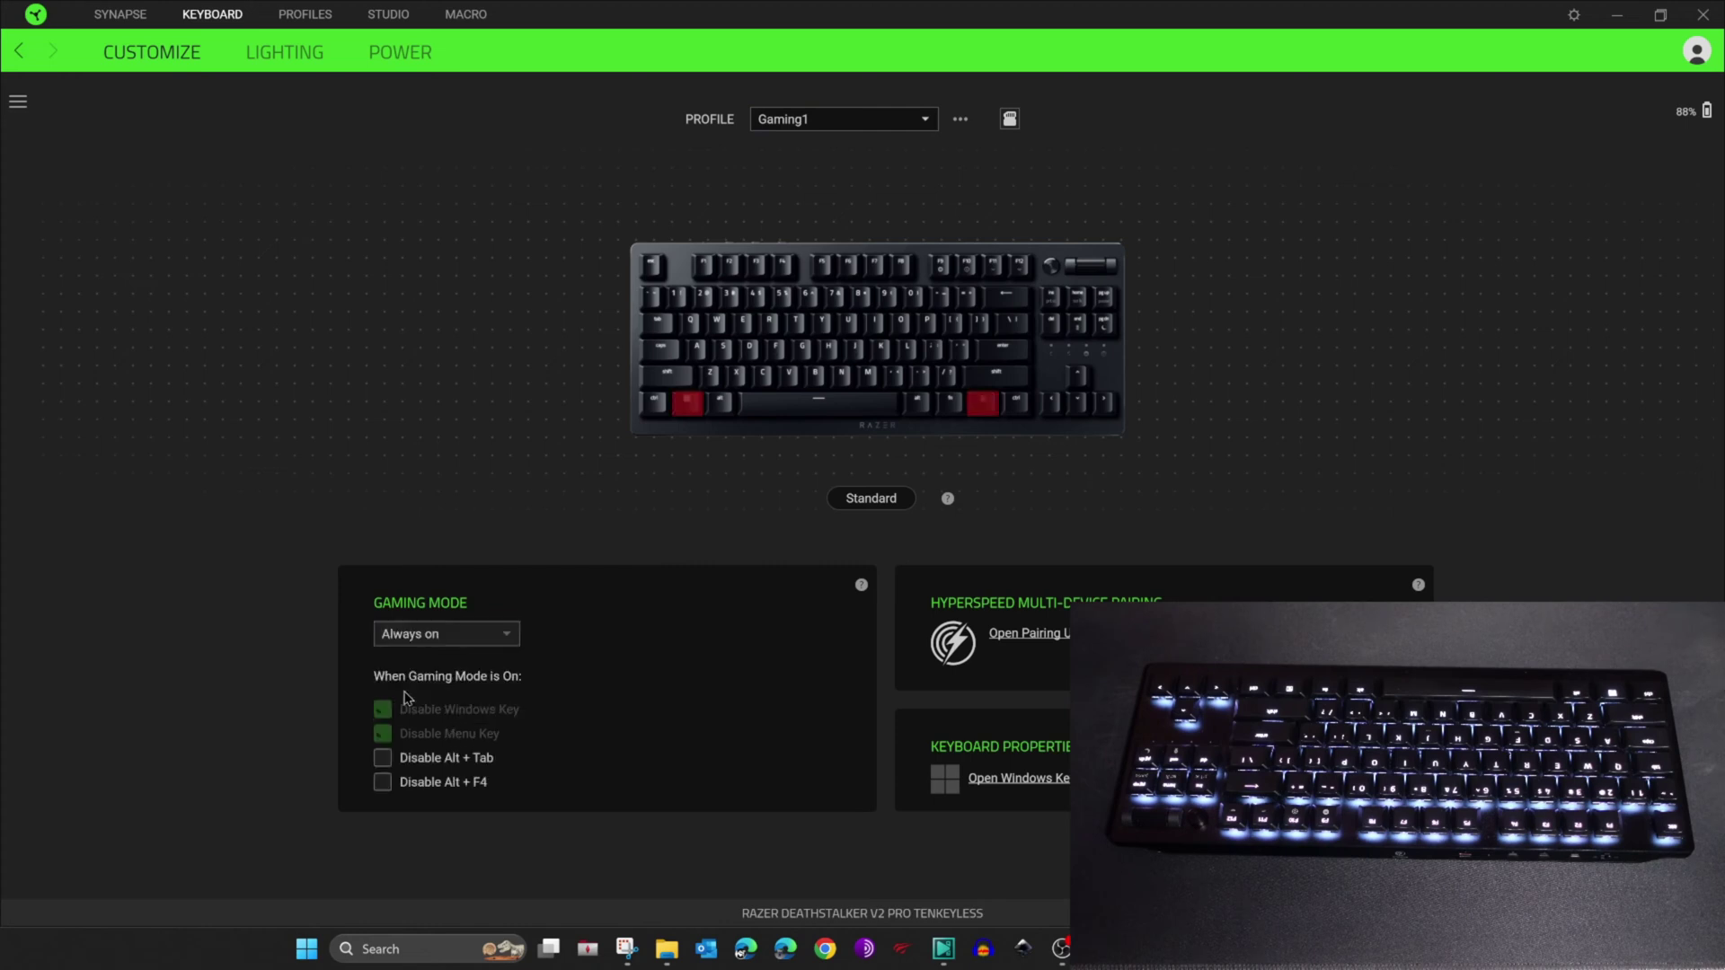
left_click(382, 758)
left_click(382, 781)
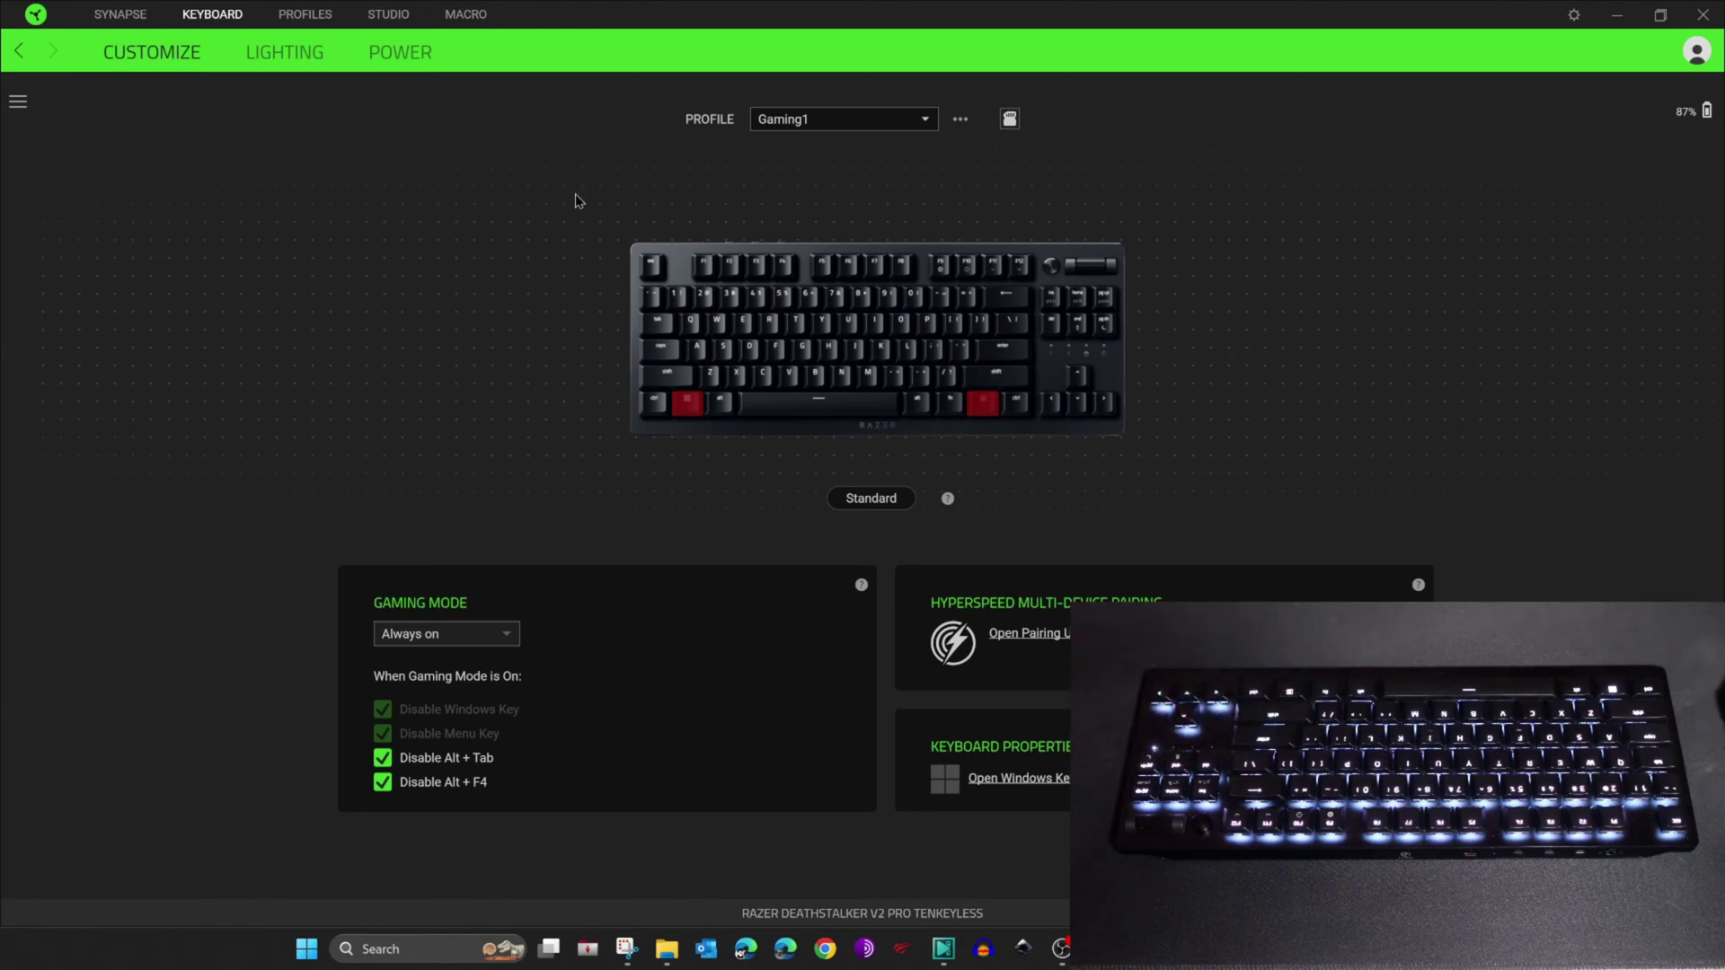
Switch back to Work1 and add Chroma Effect 1 in Chroma Studio under Lighting
left_click(903, 119)
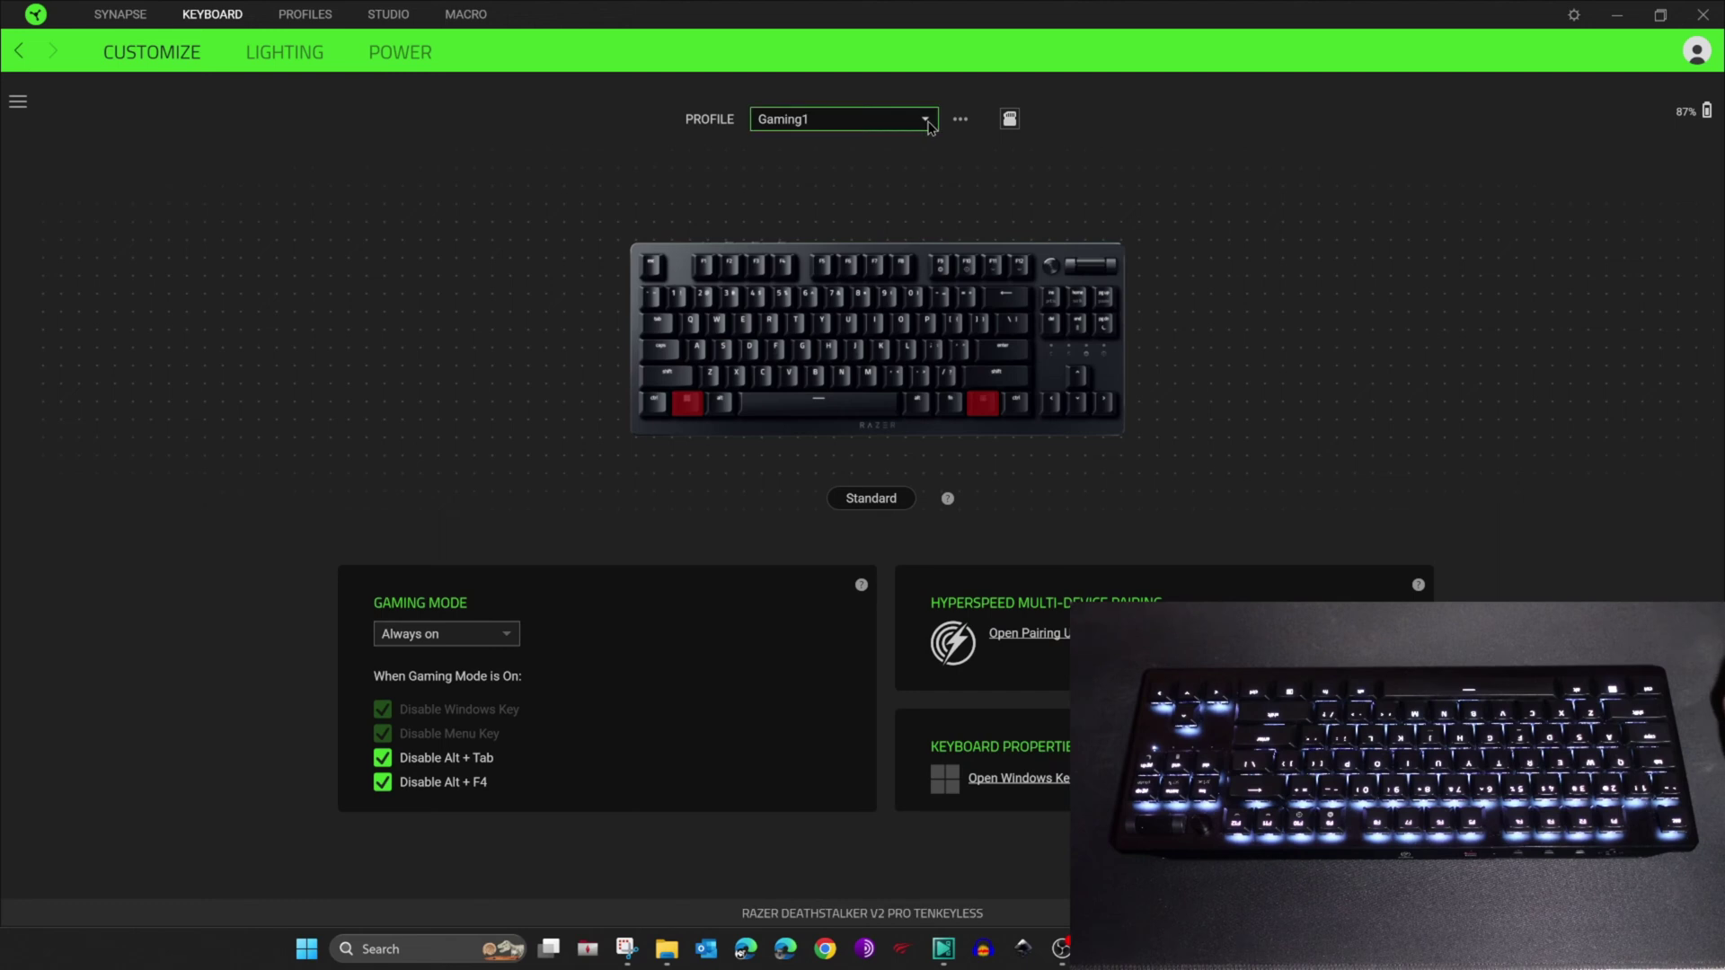
left_click(777, 241)
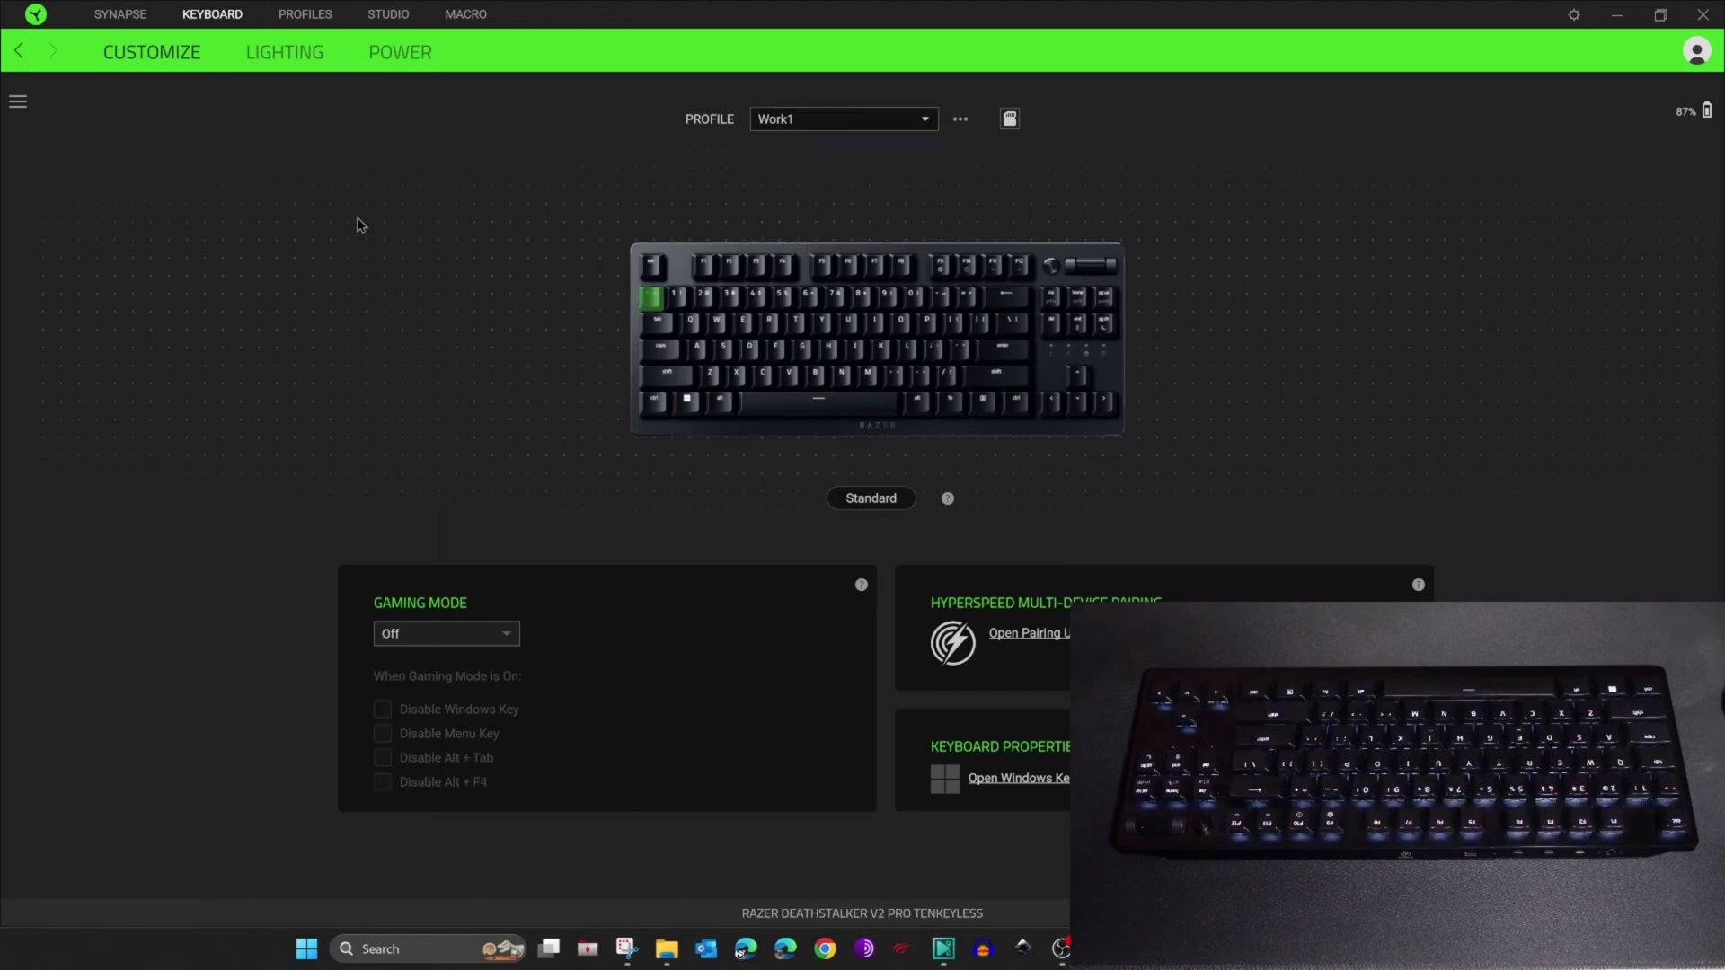
left_click(284, 52)
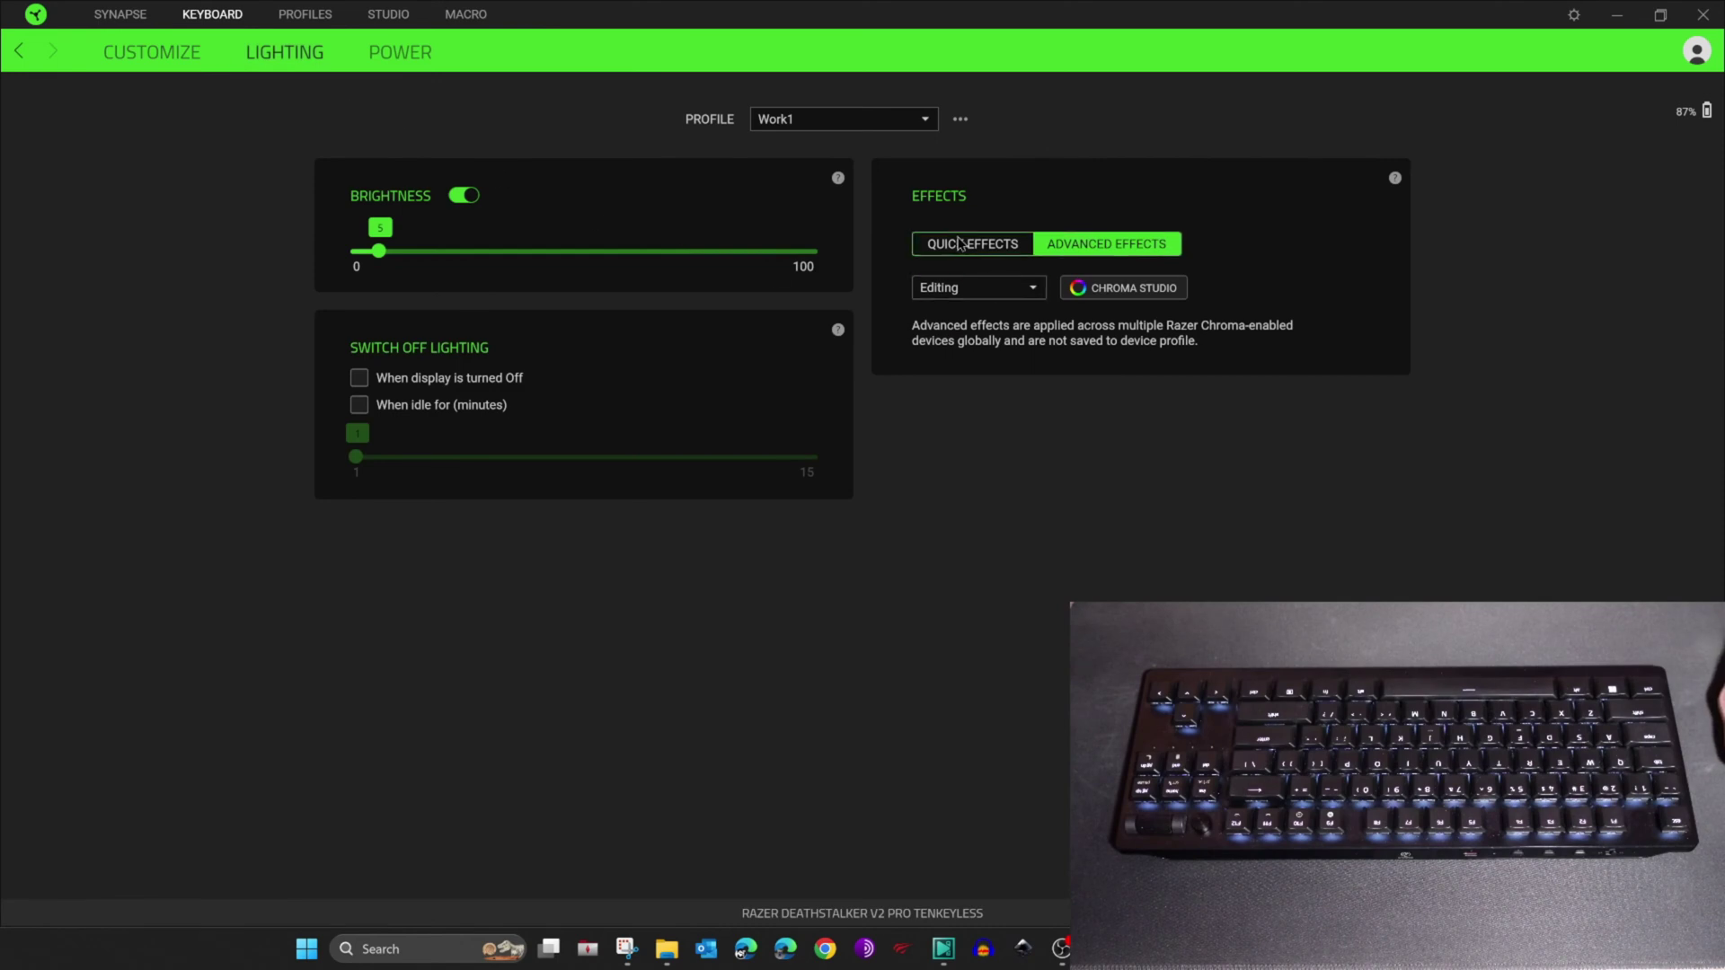
left_click(1125, 289)
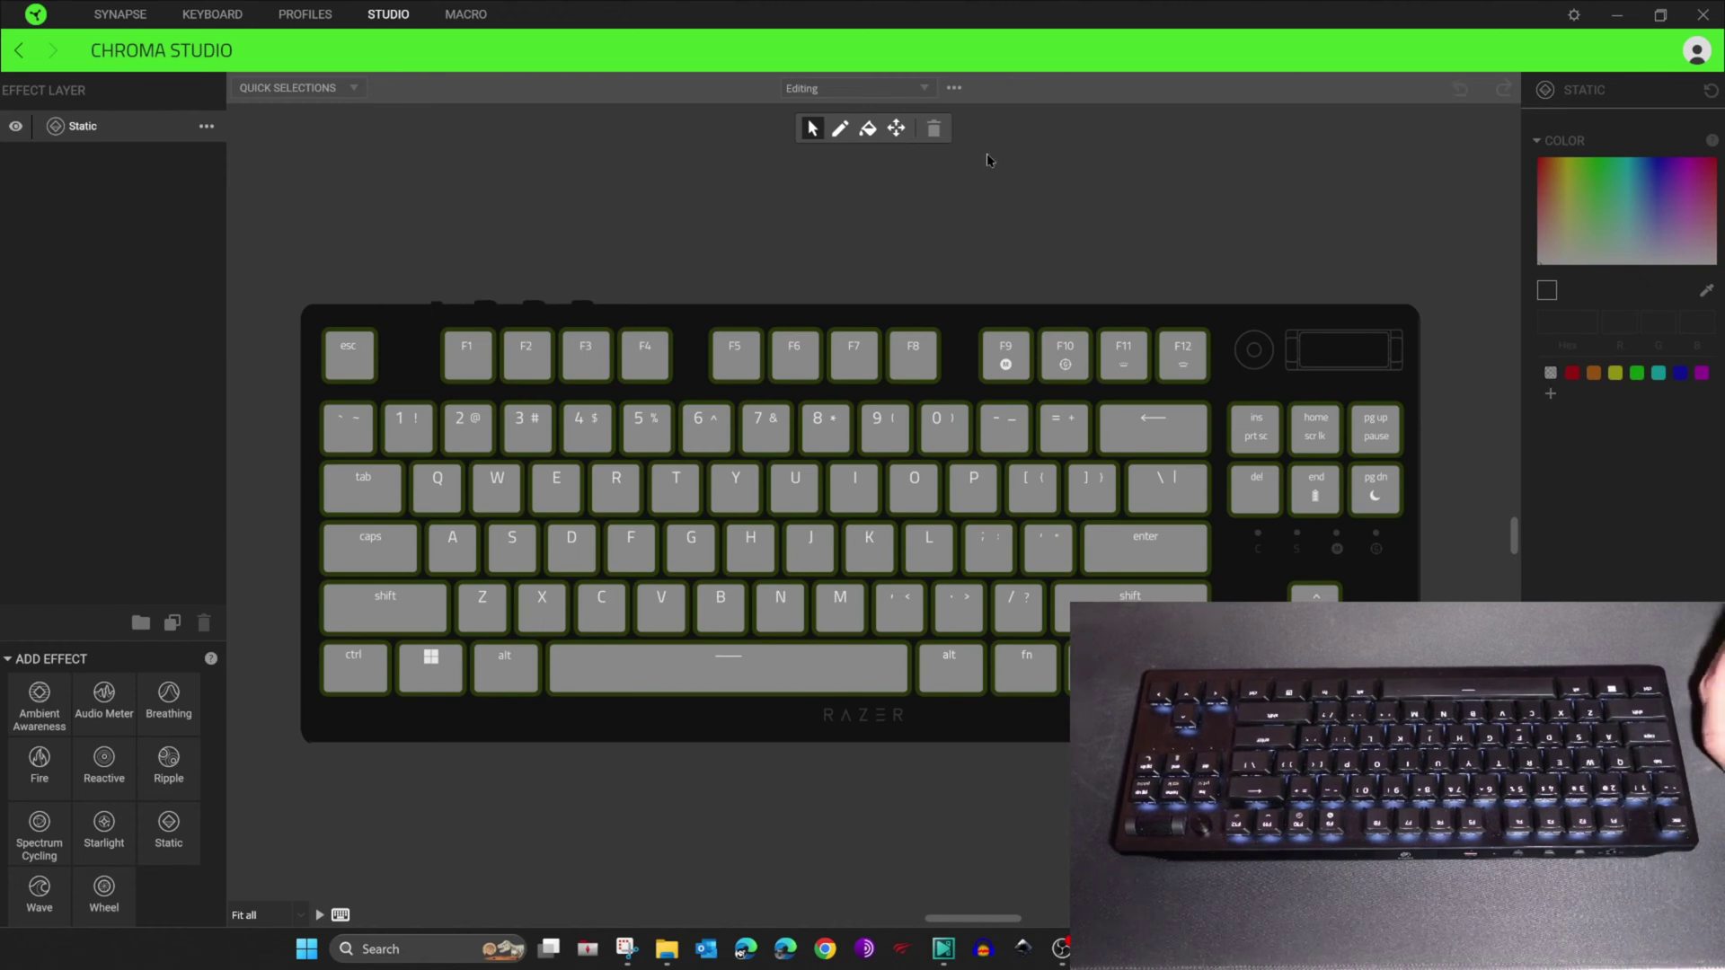
left_click(954, 88)
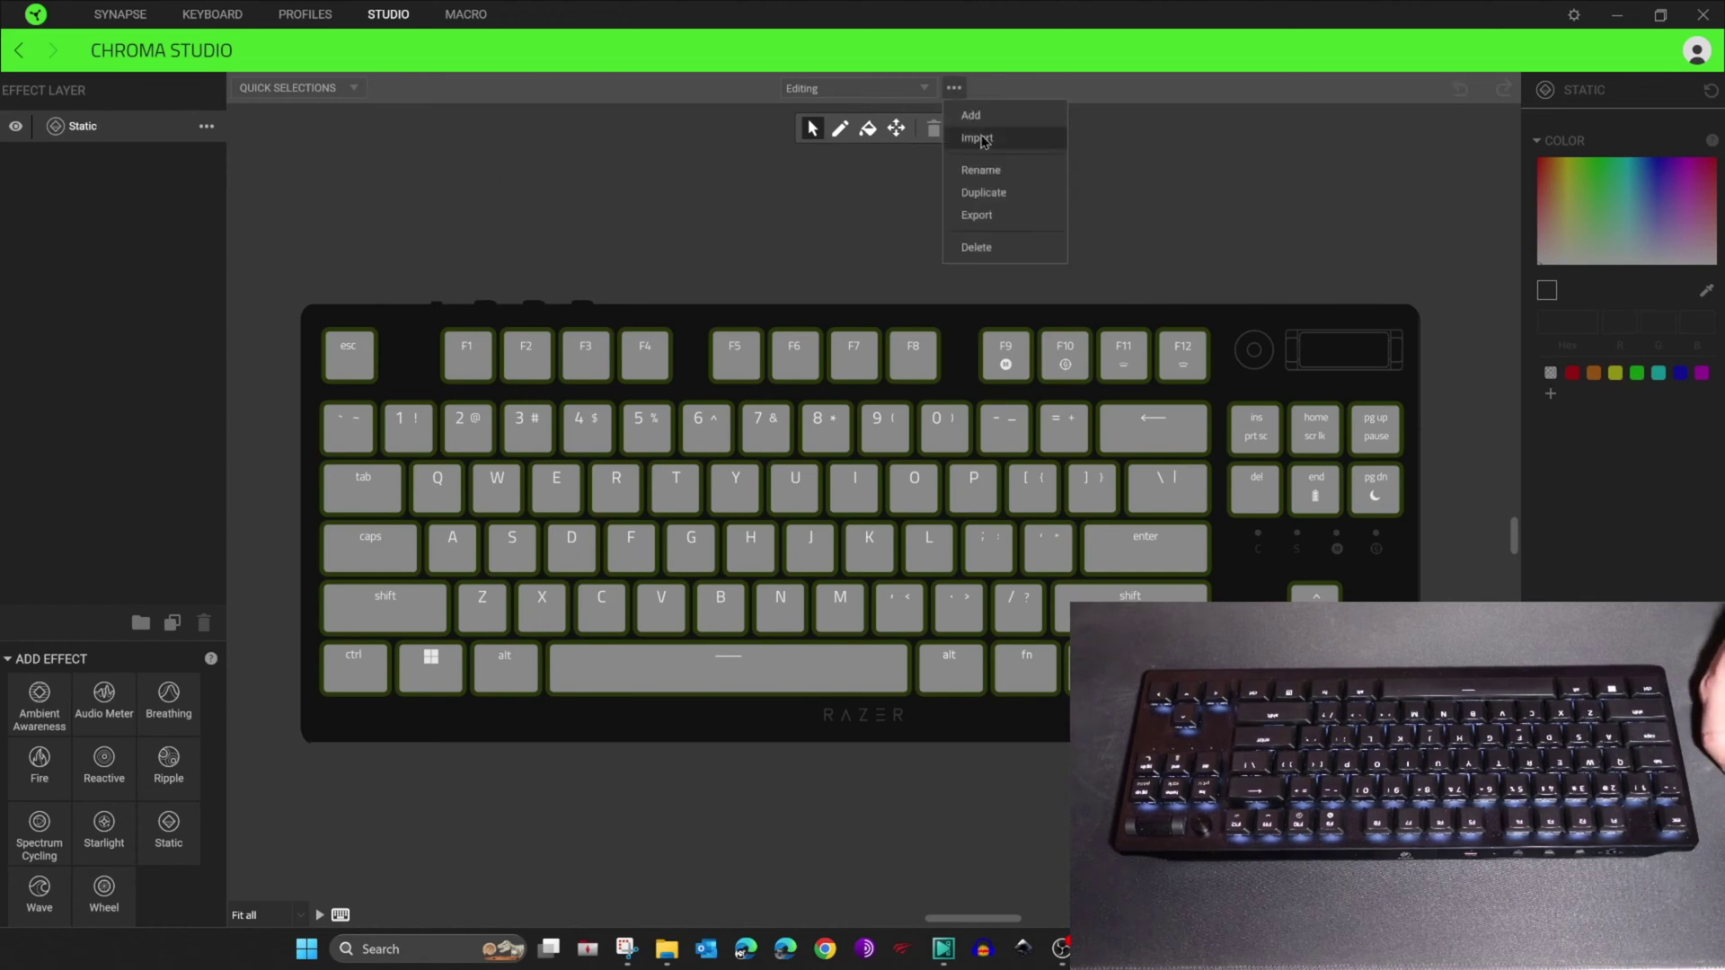
left_click(971, 115)
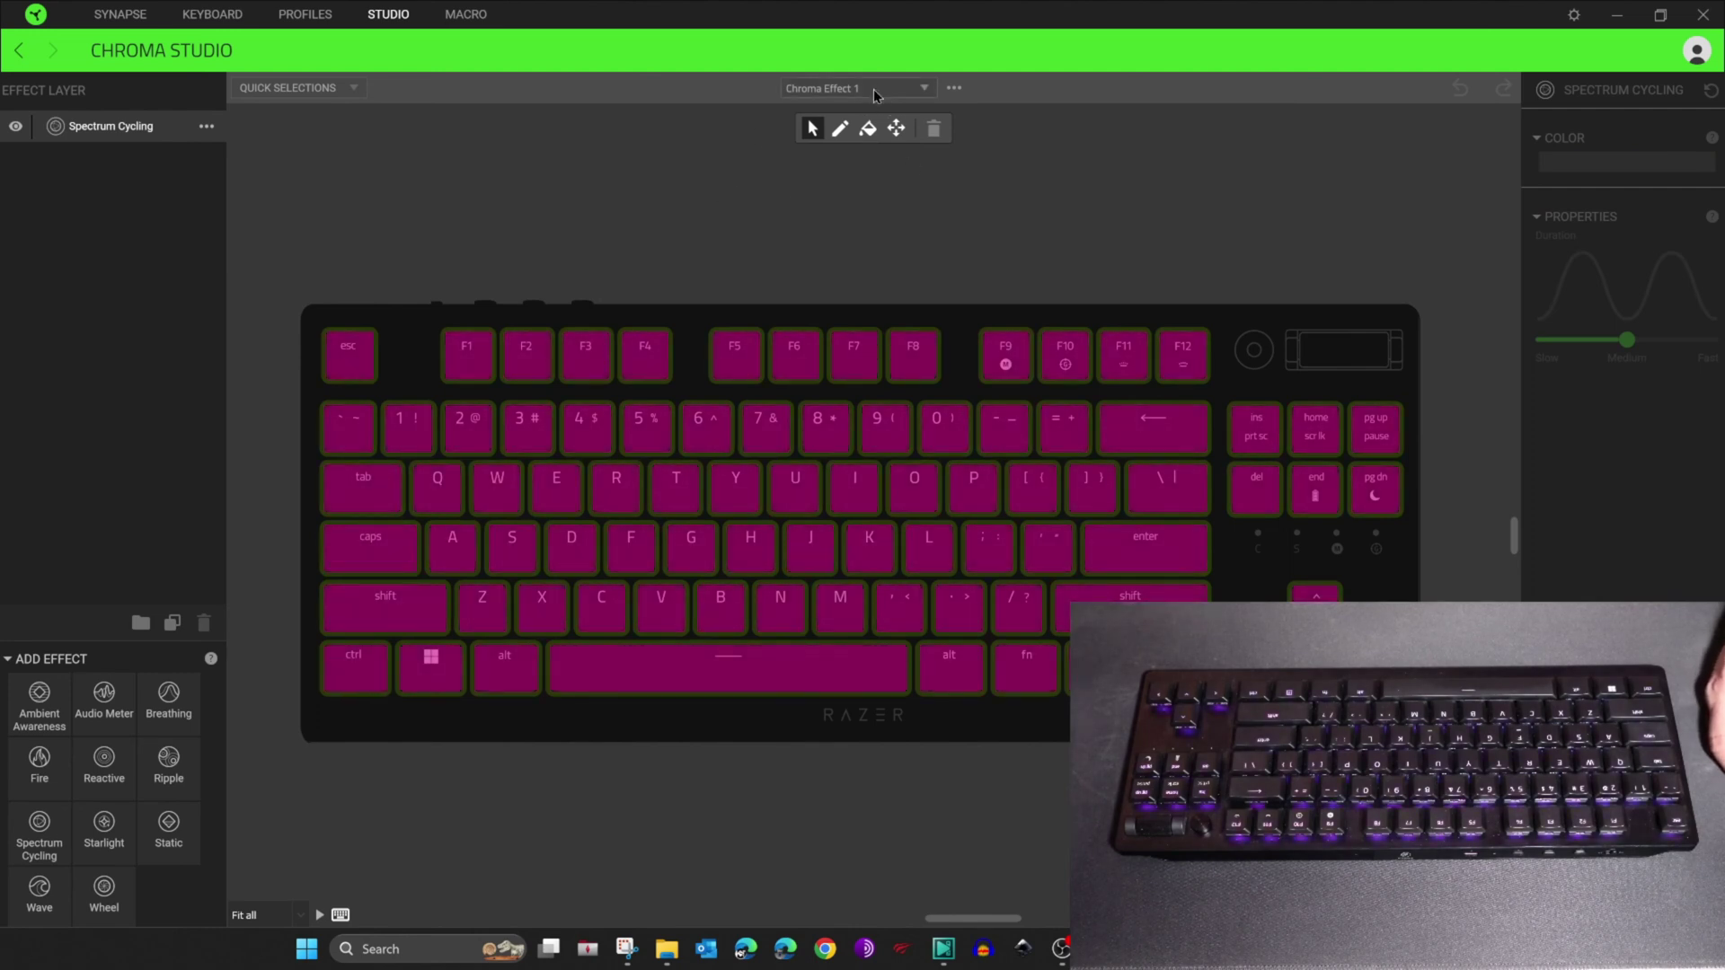
Rename Chroma Effect 1 to Work1 and marquee-select all keys on the keyboard preview
left_click(956, 89)
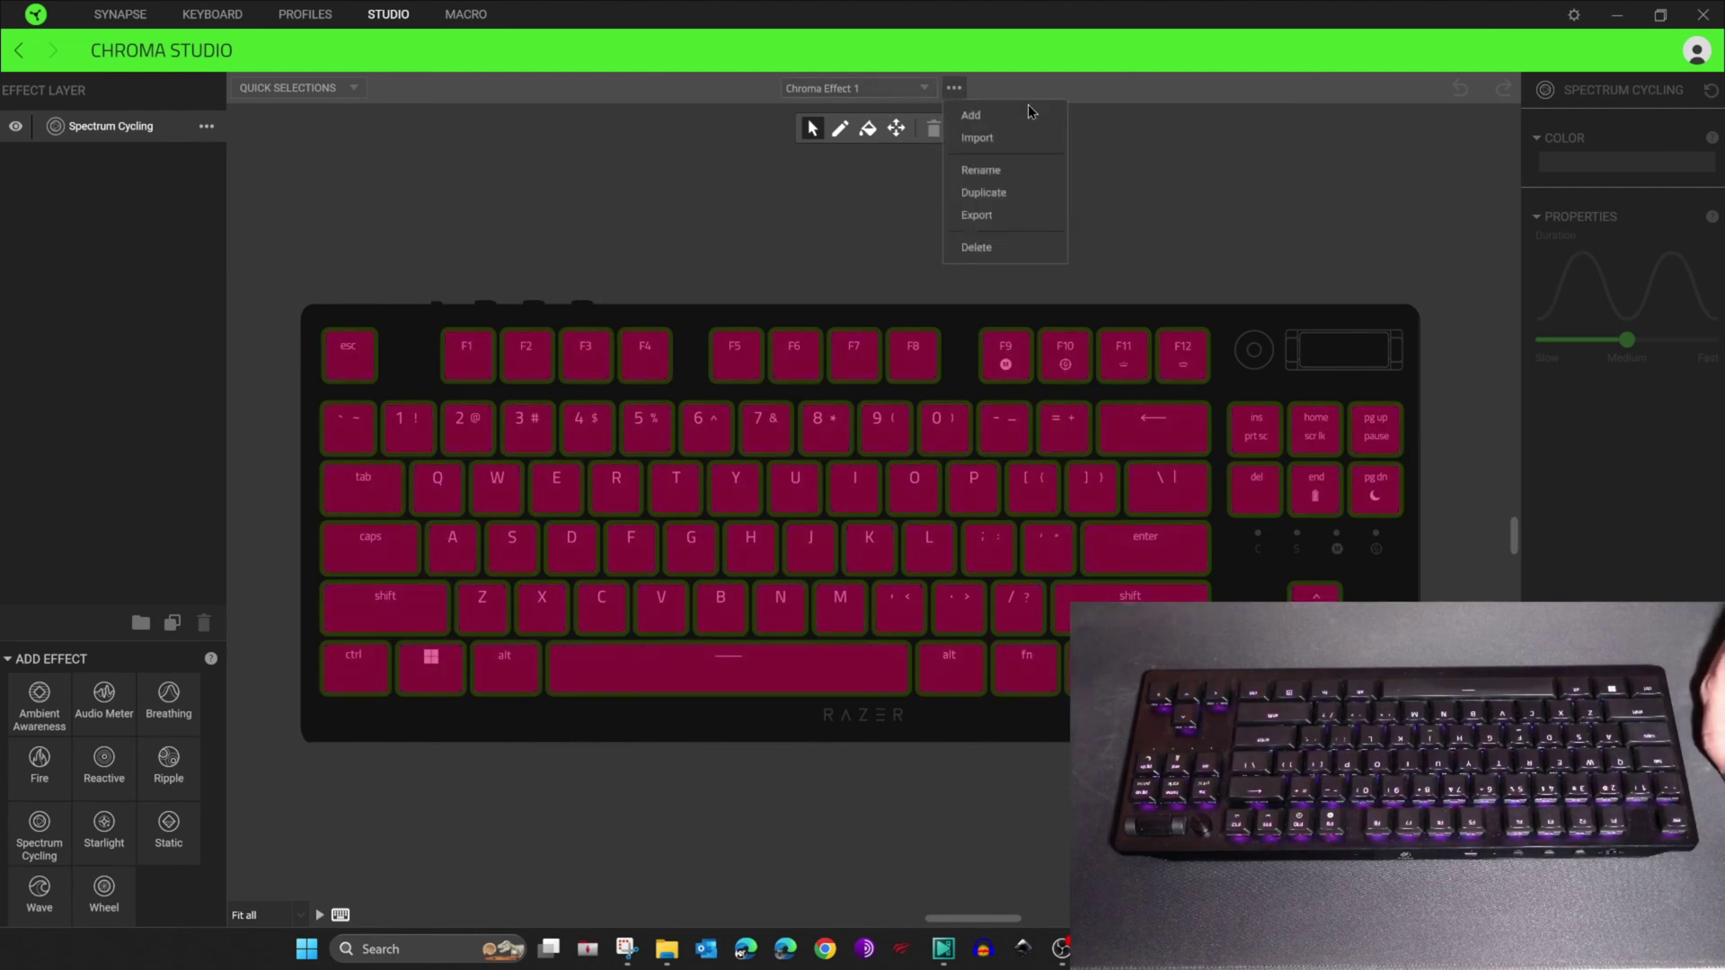
left_click(998, 170)
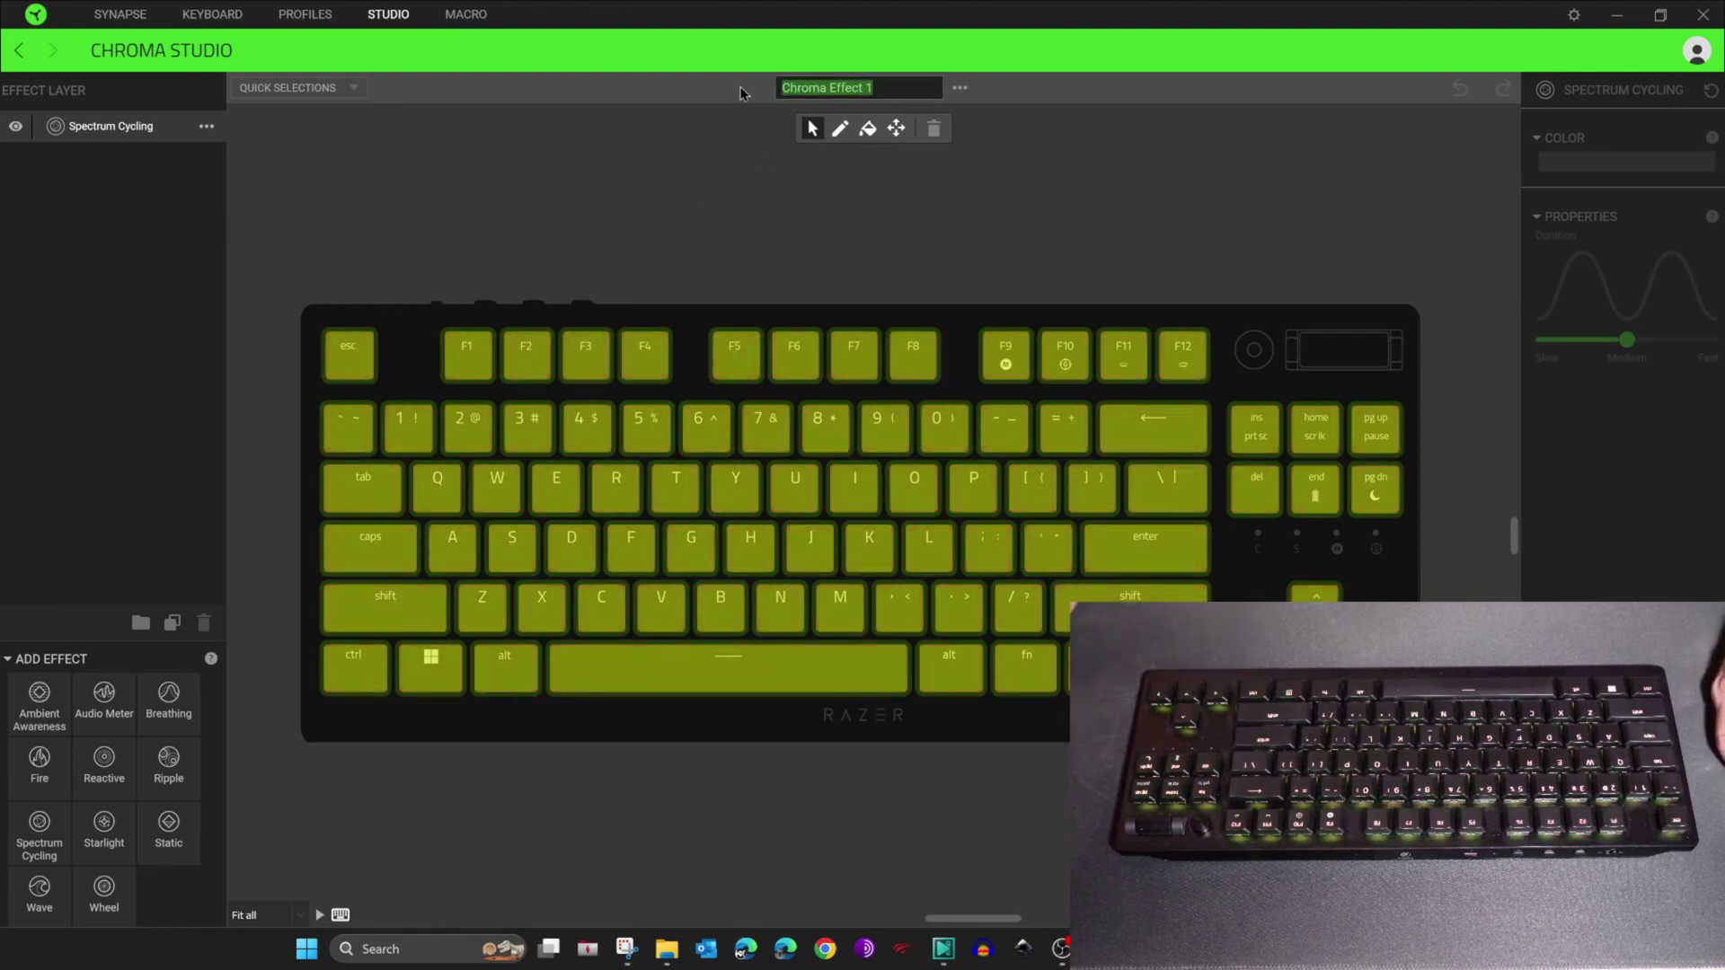
type("Work1")
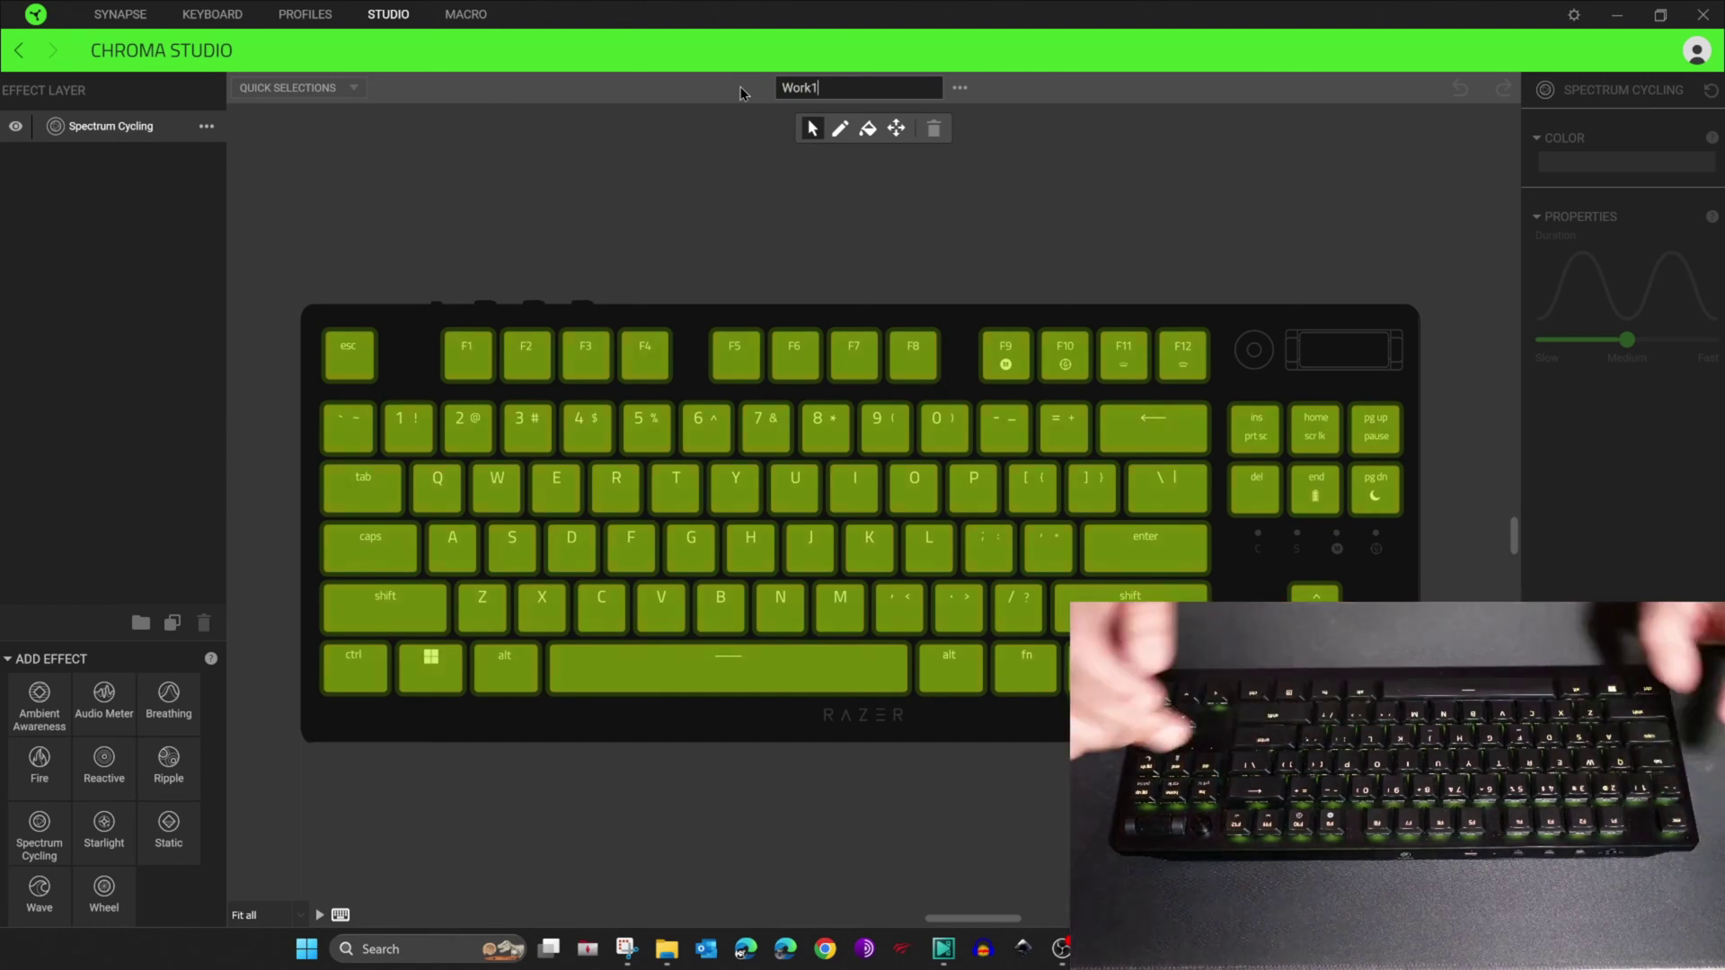
key("Return")
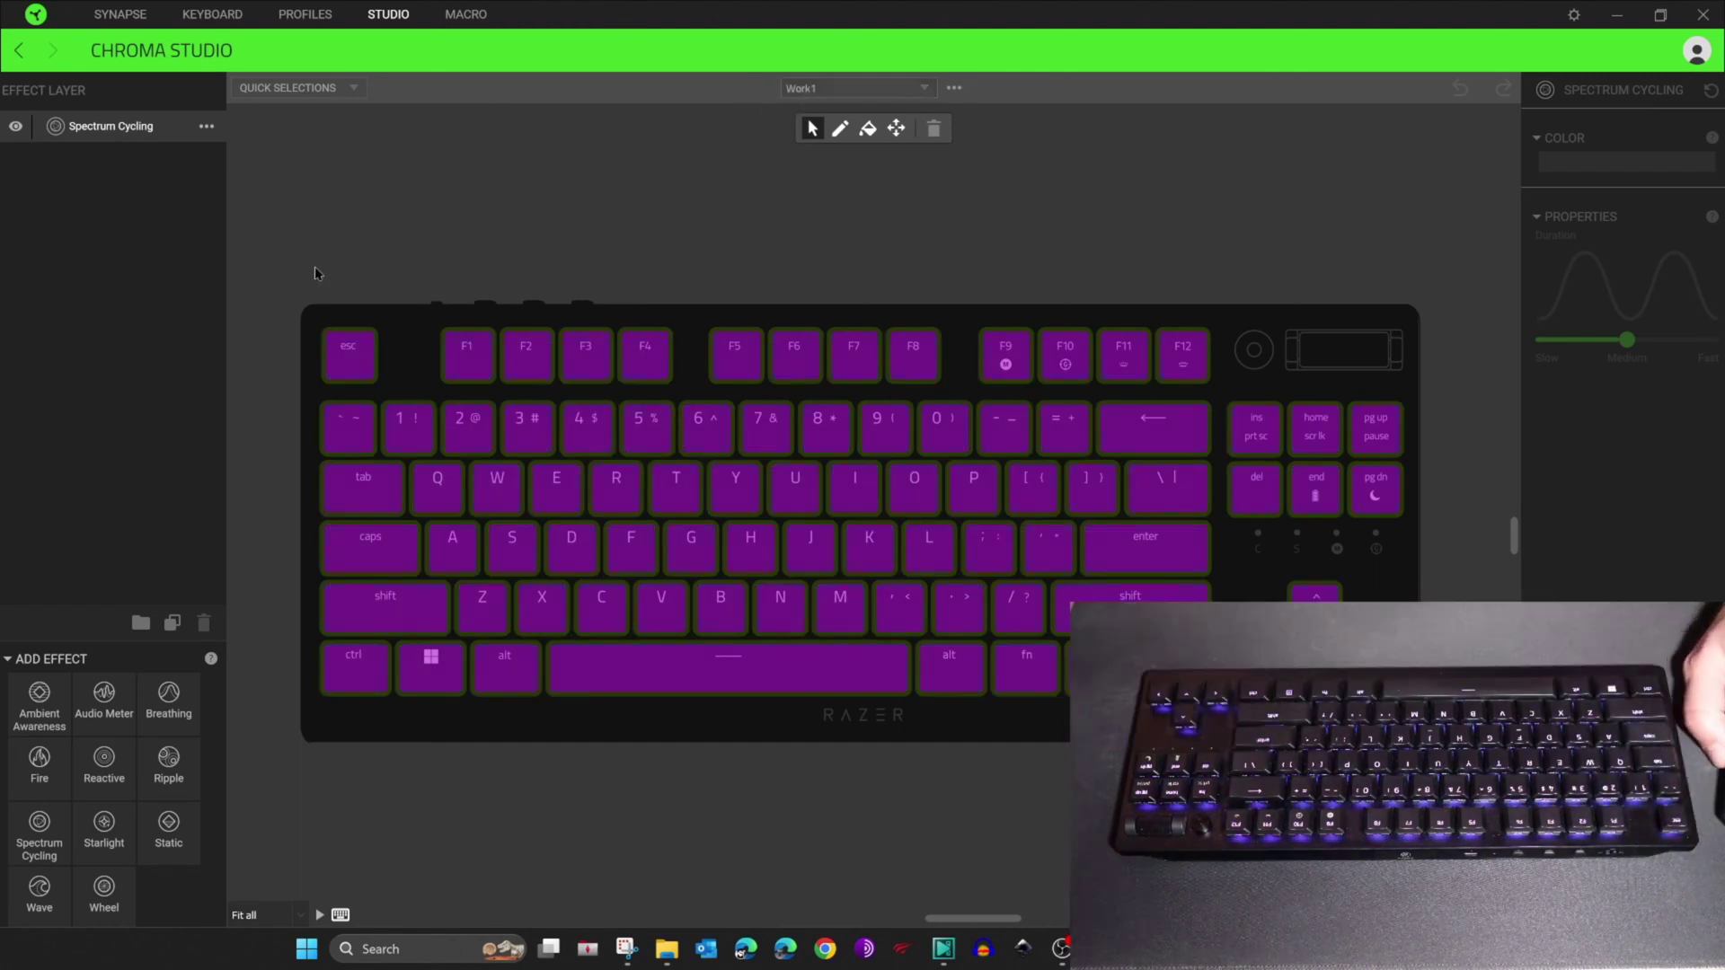
left_click_drag(355, 590, 1420, 790)
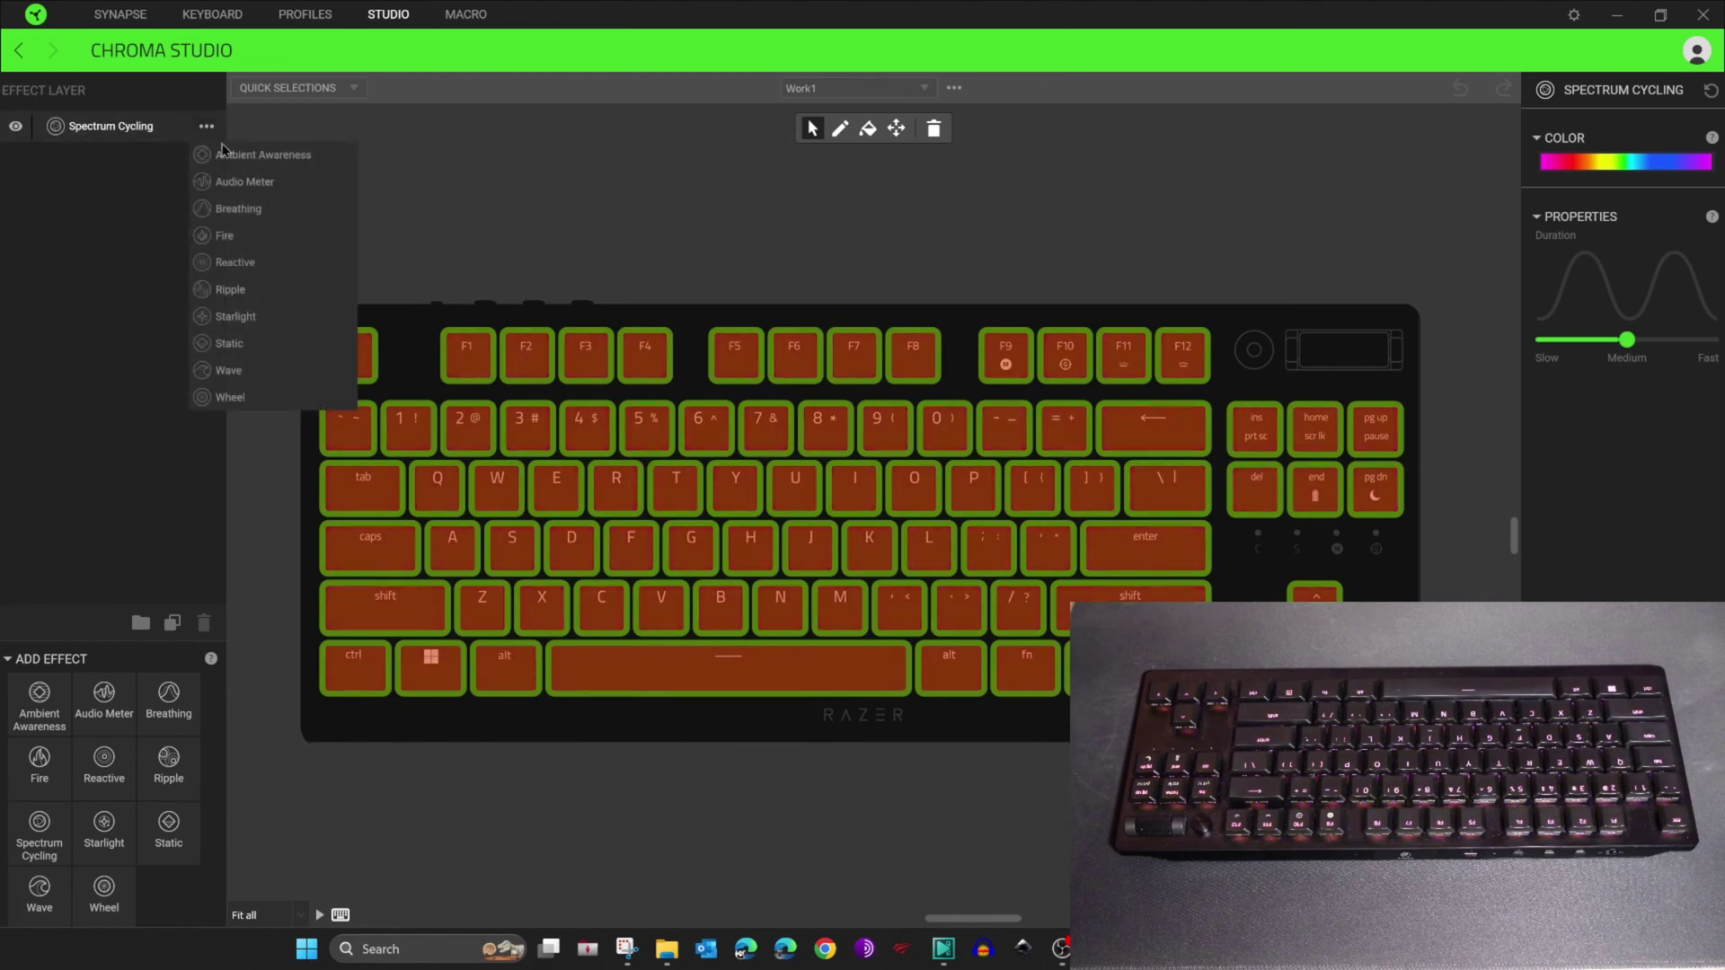
Make Work1's layer a Static blue (0A77FF) on all keys and save the effect
left_click(240, 344)
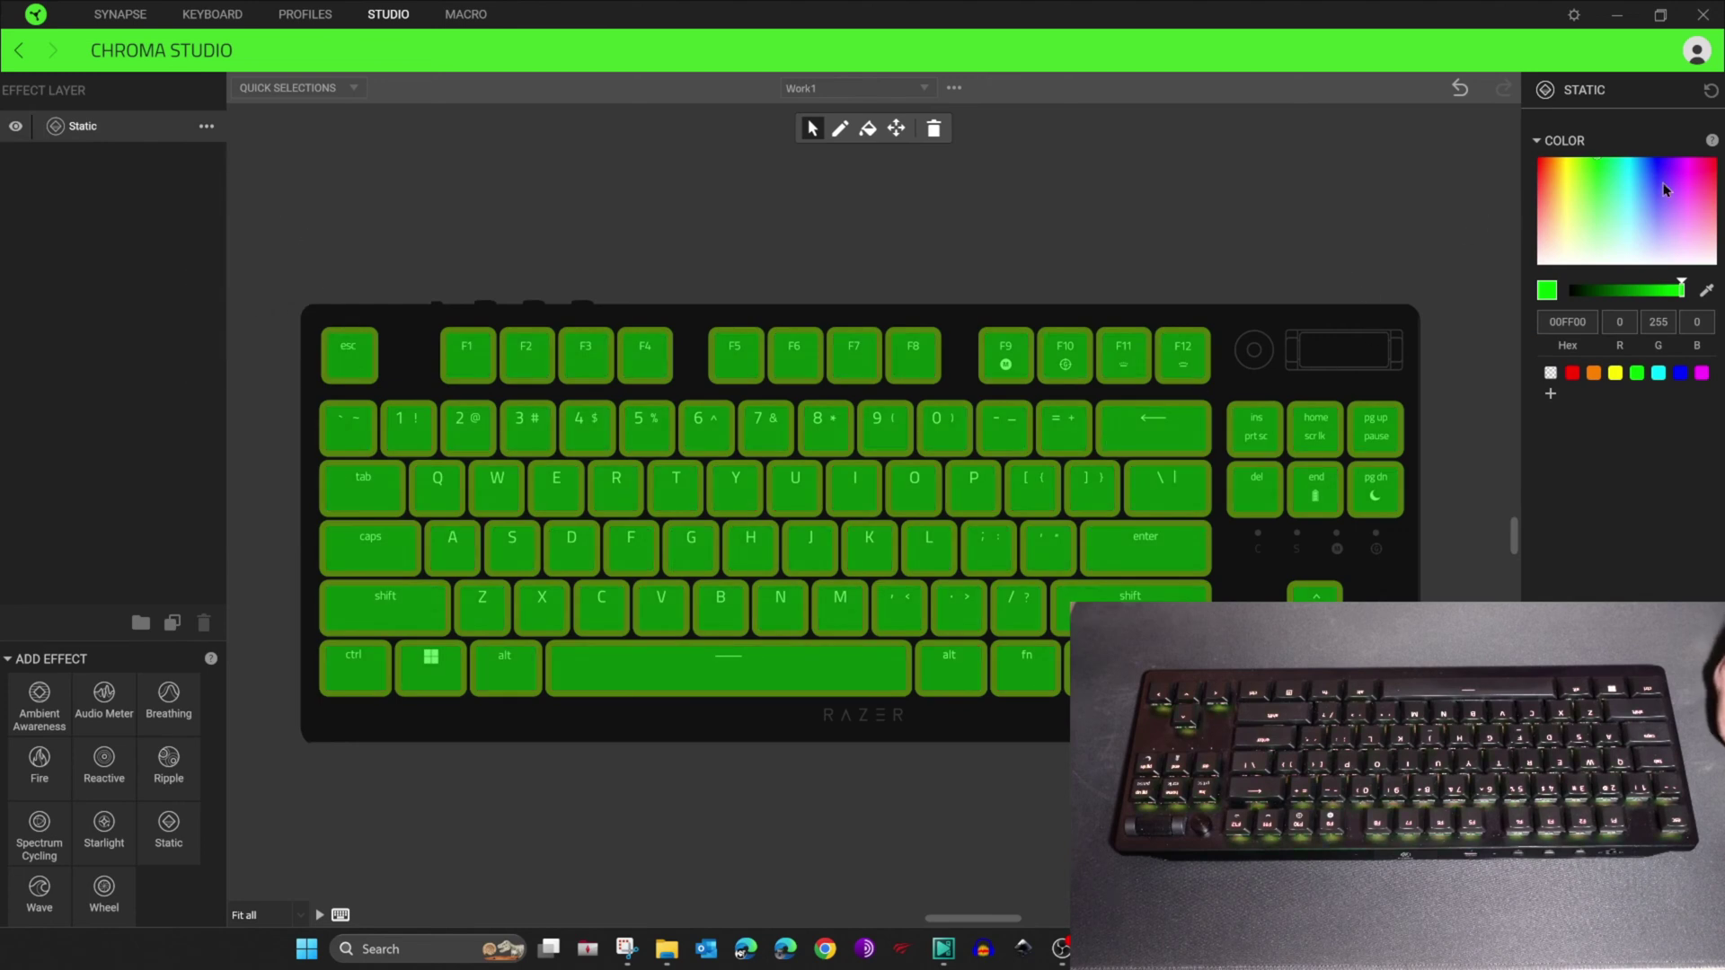
left_click(1645, 160)
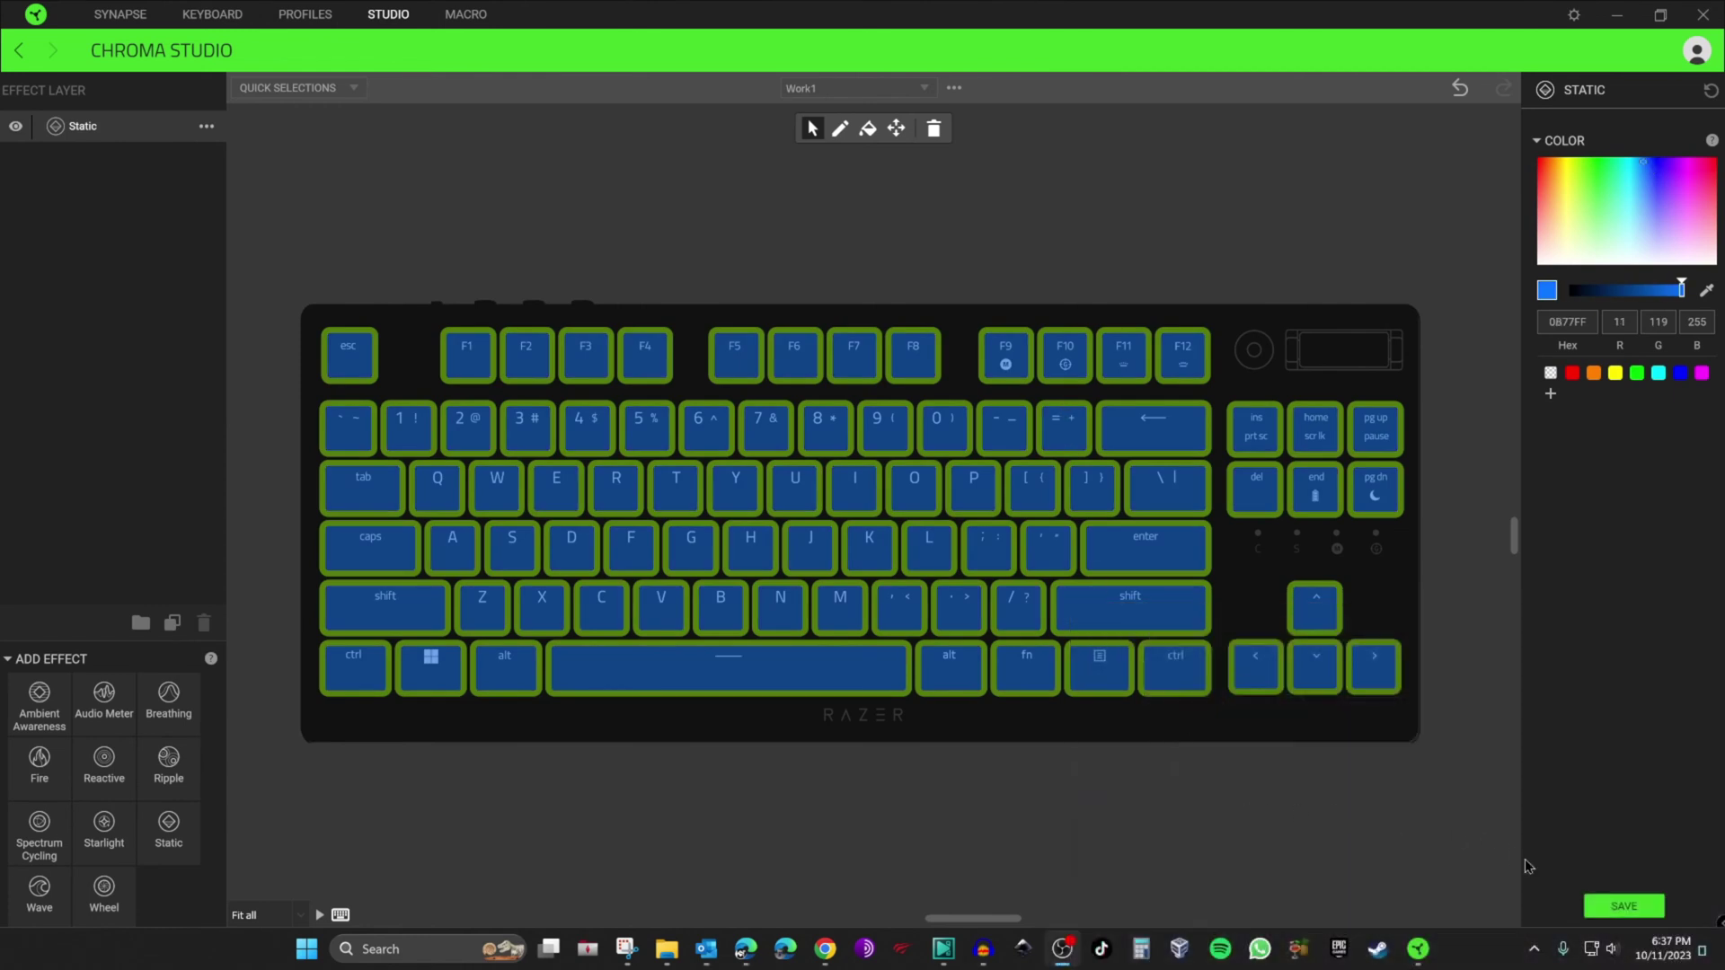
left_click(1623, 905)
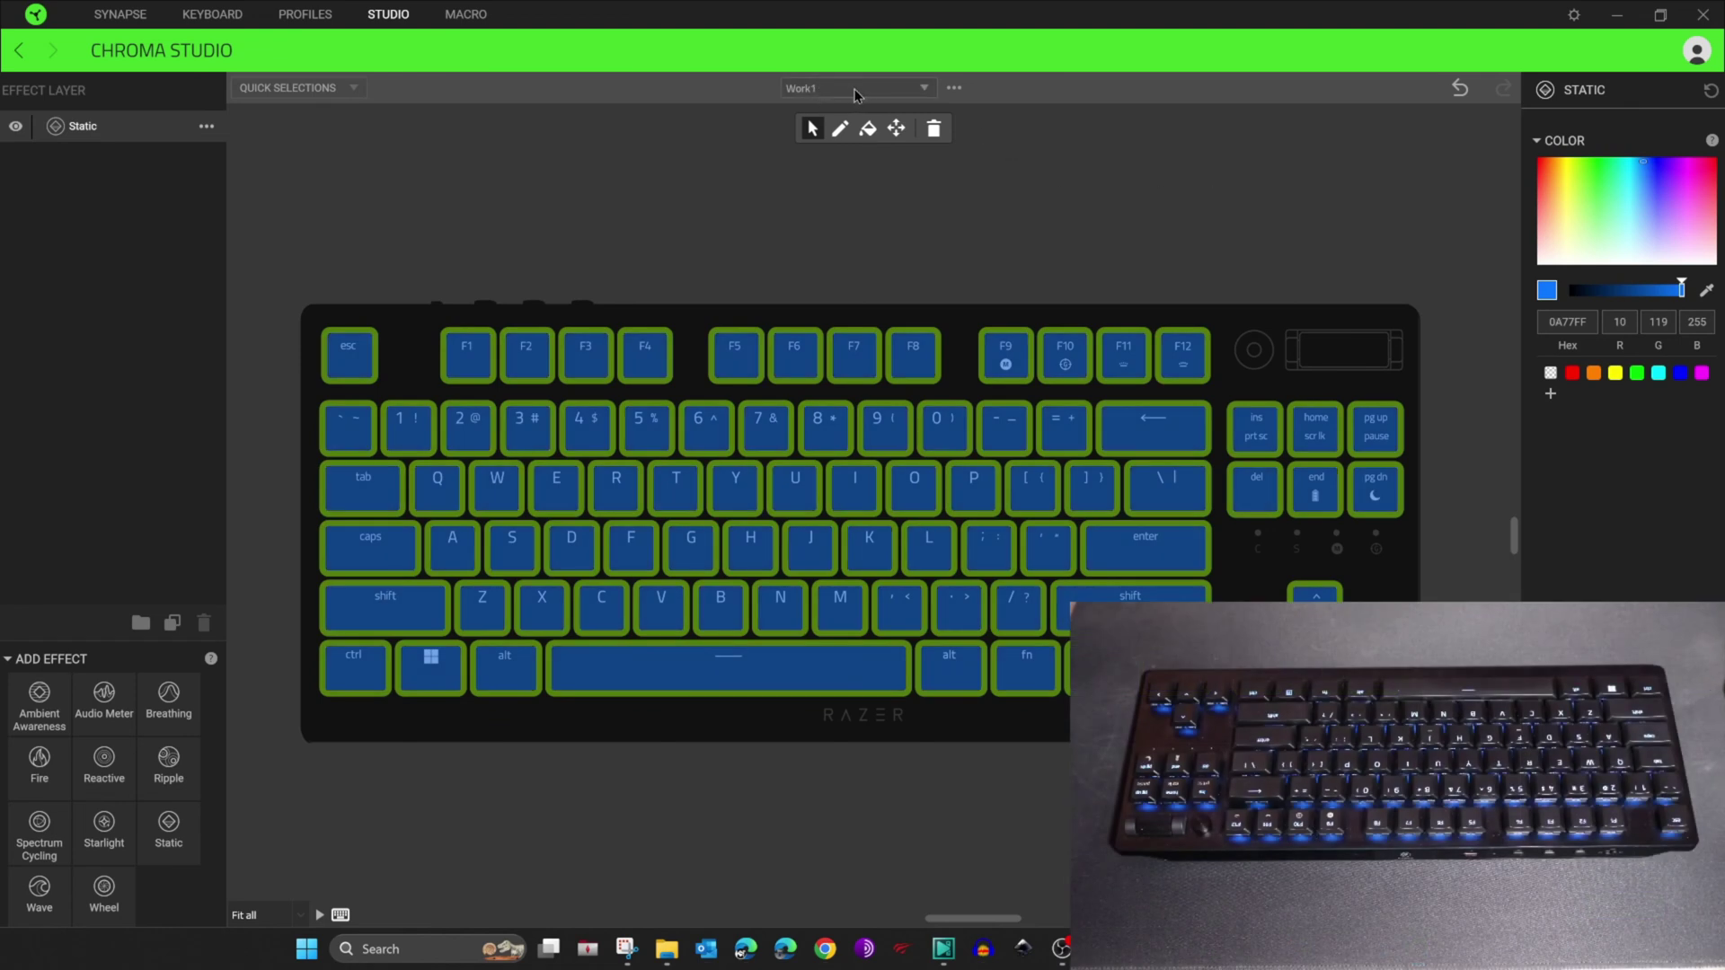
left_click(954, 90)
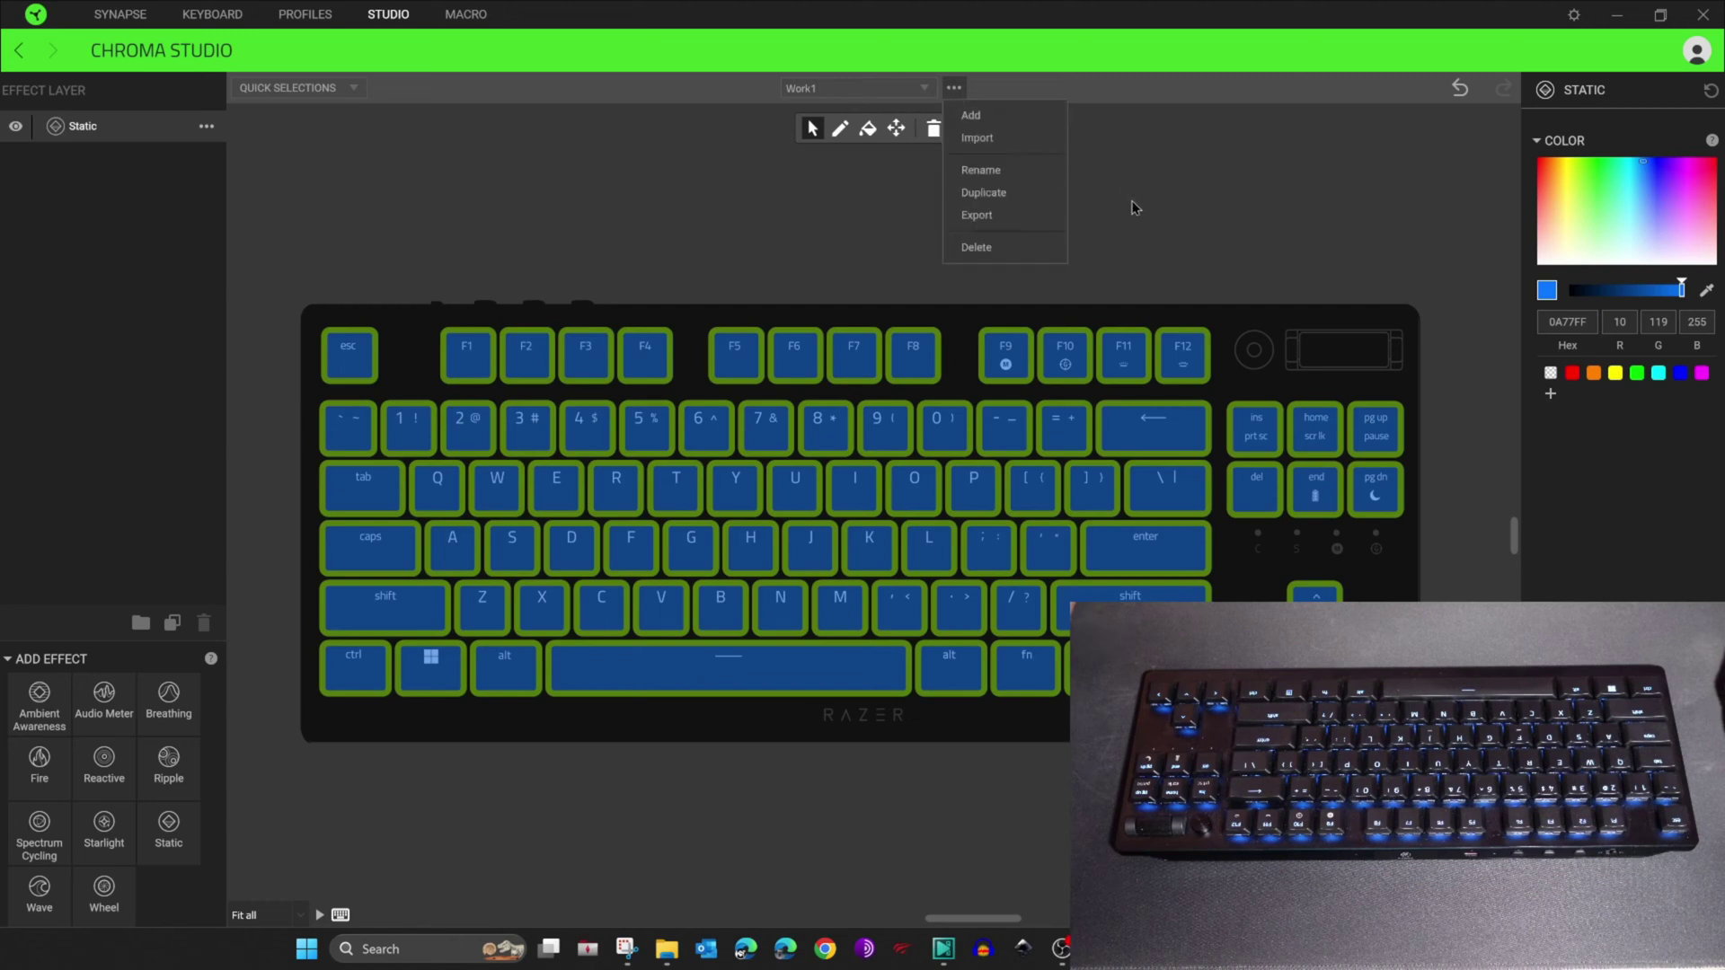
Add a new Chroma effect and name it Gaming1
left_click(977, 116)
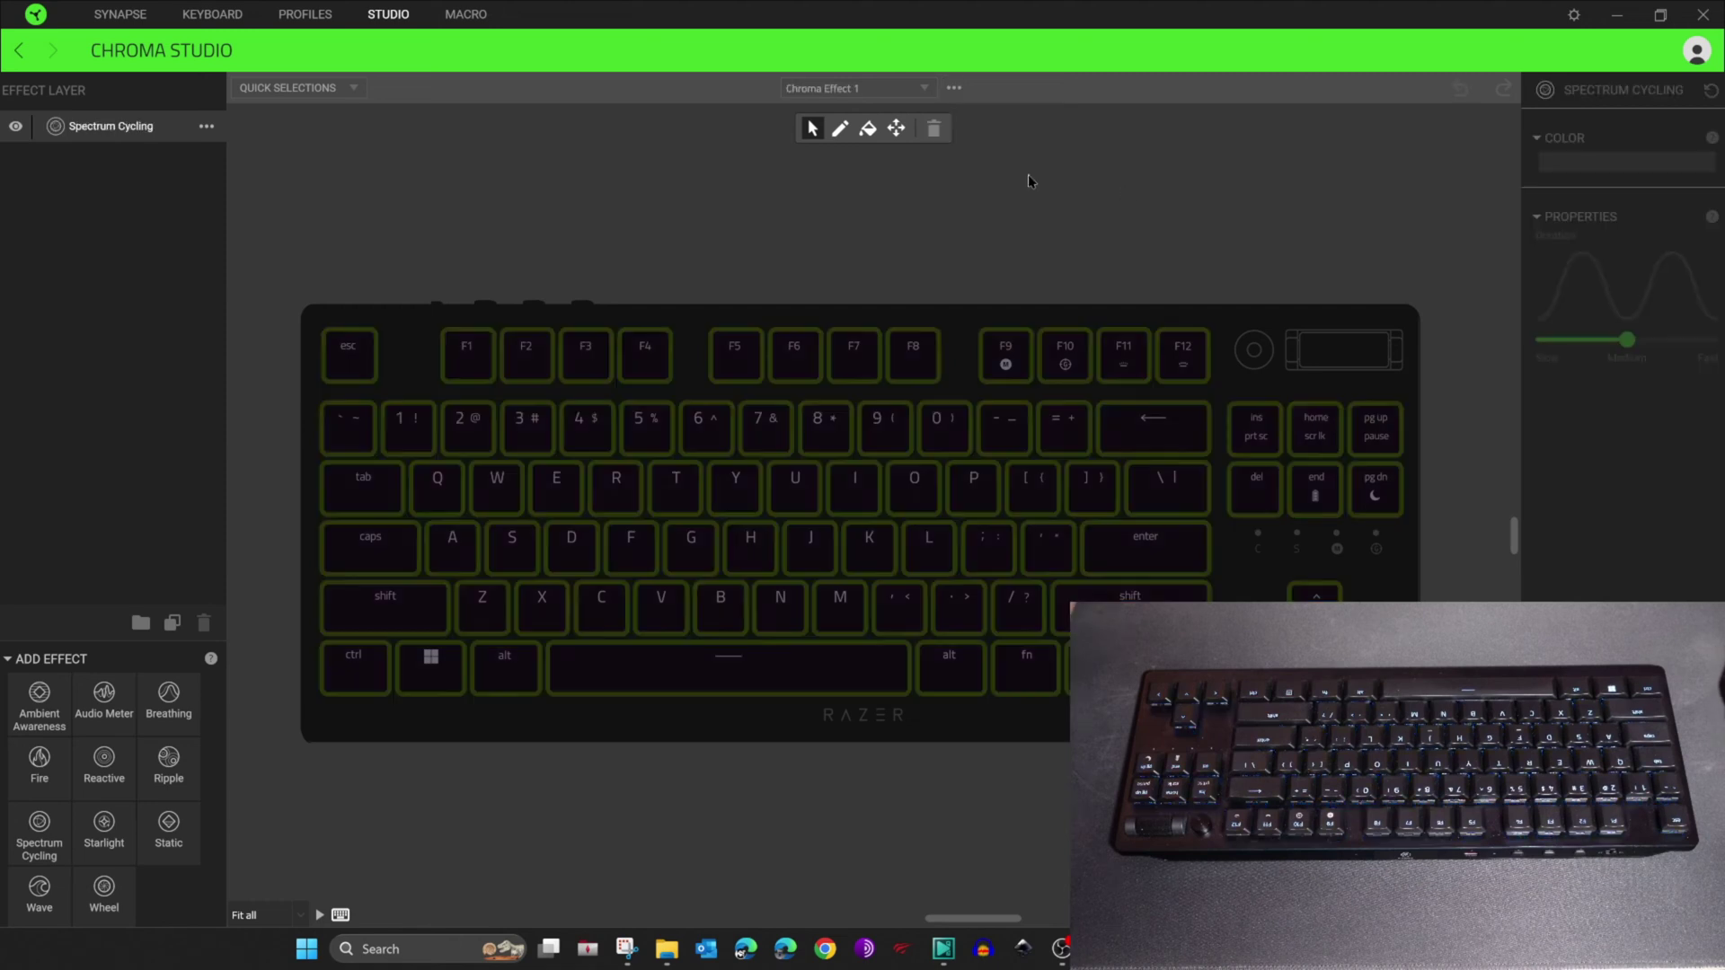
left_click(953, 88)
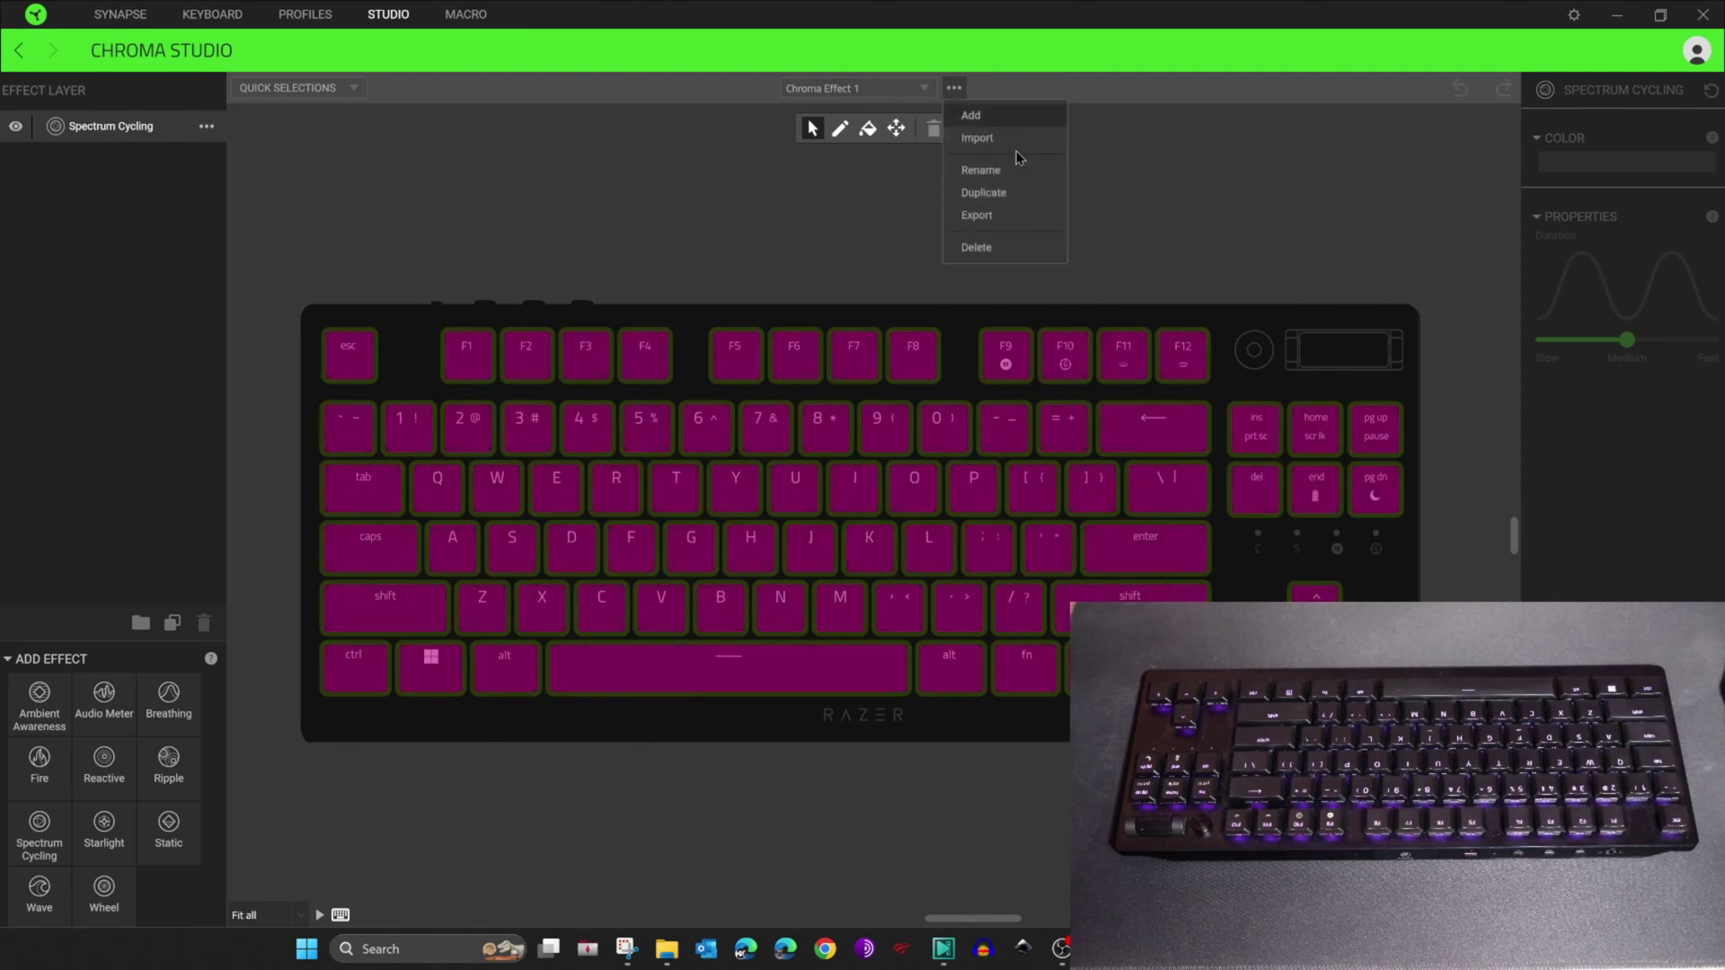
left_click(992, 180)
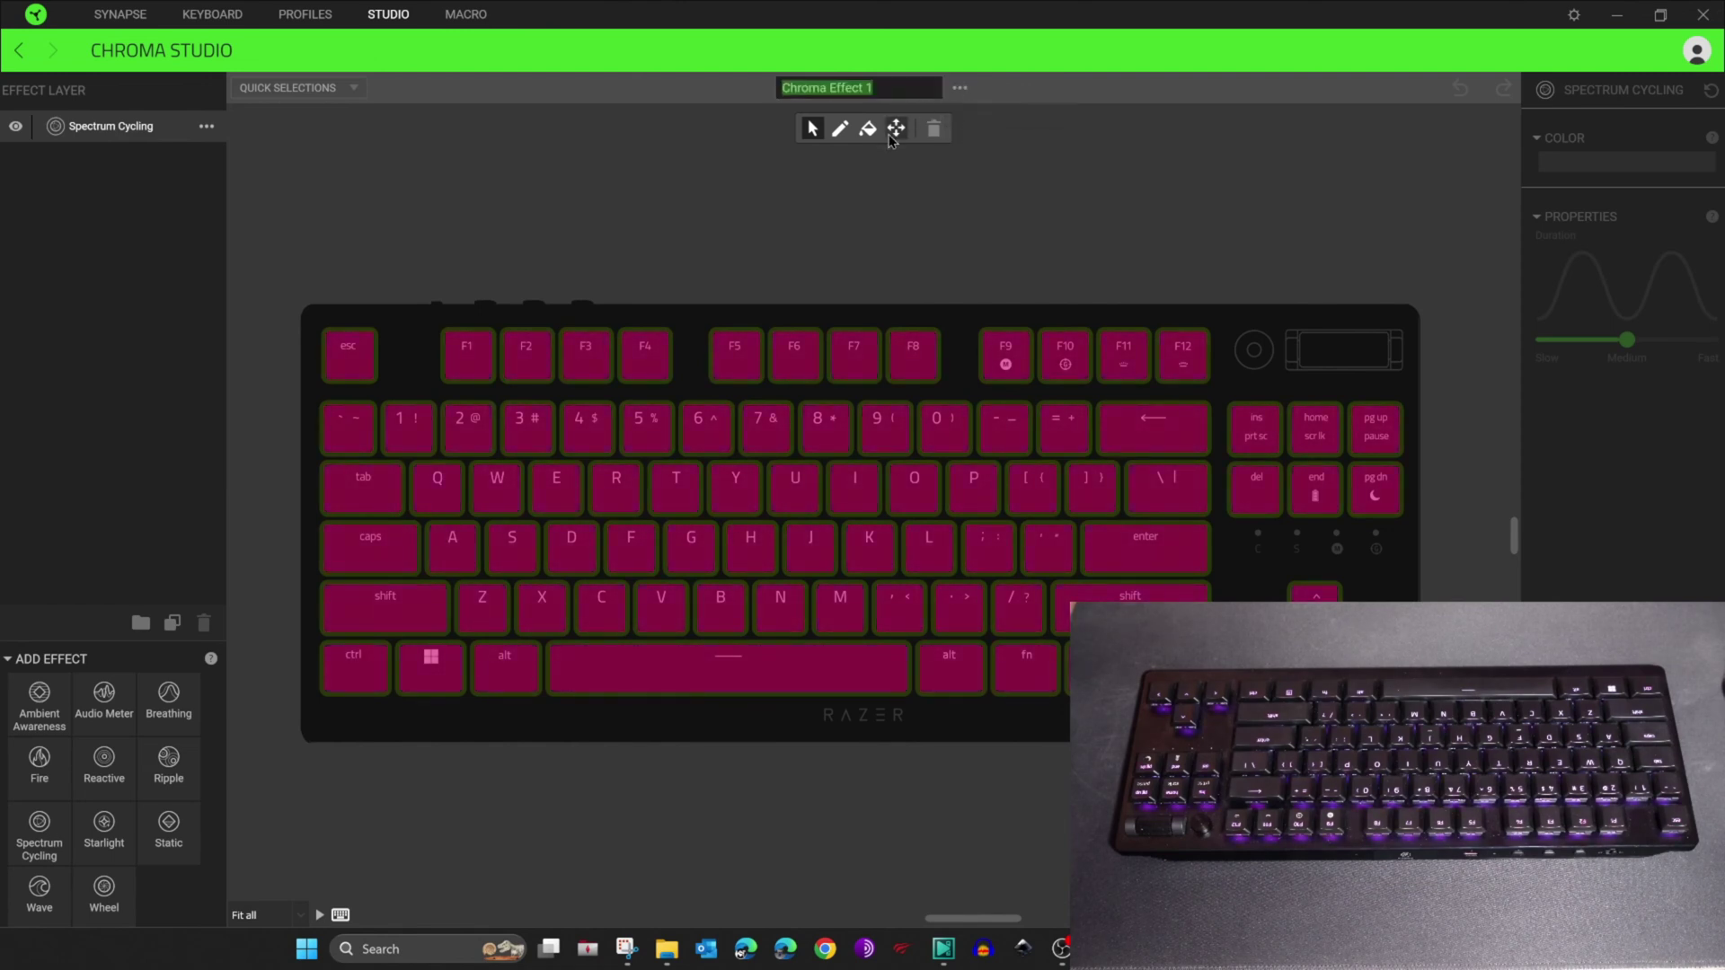
type("Gaming1")
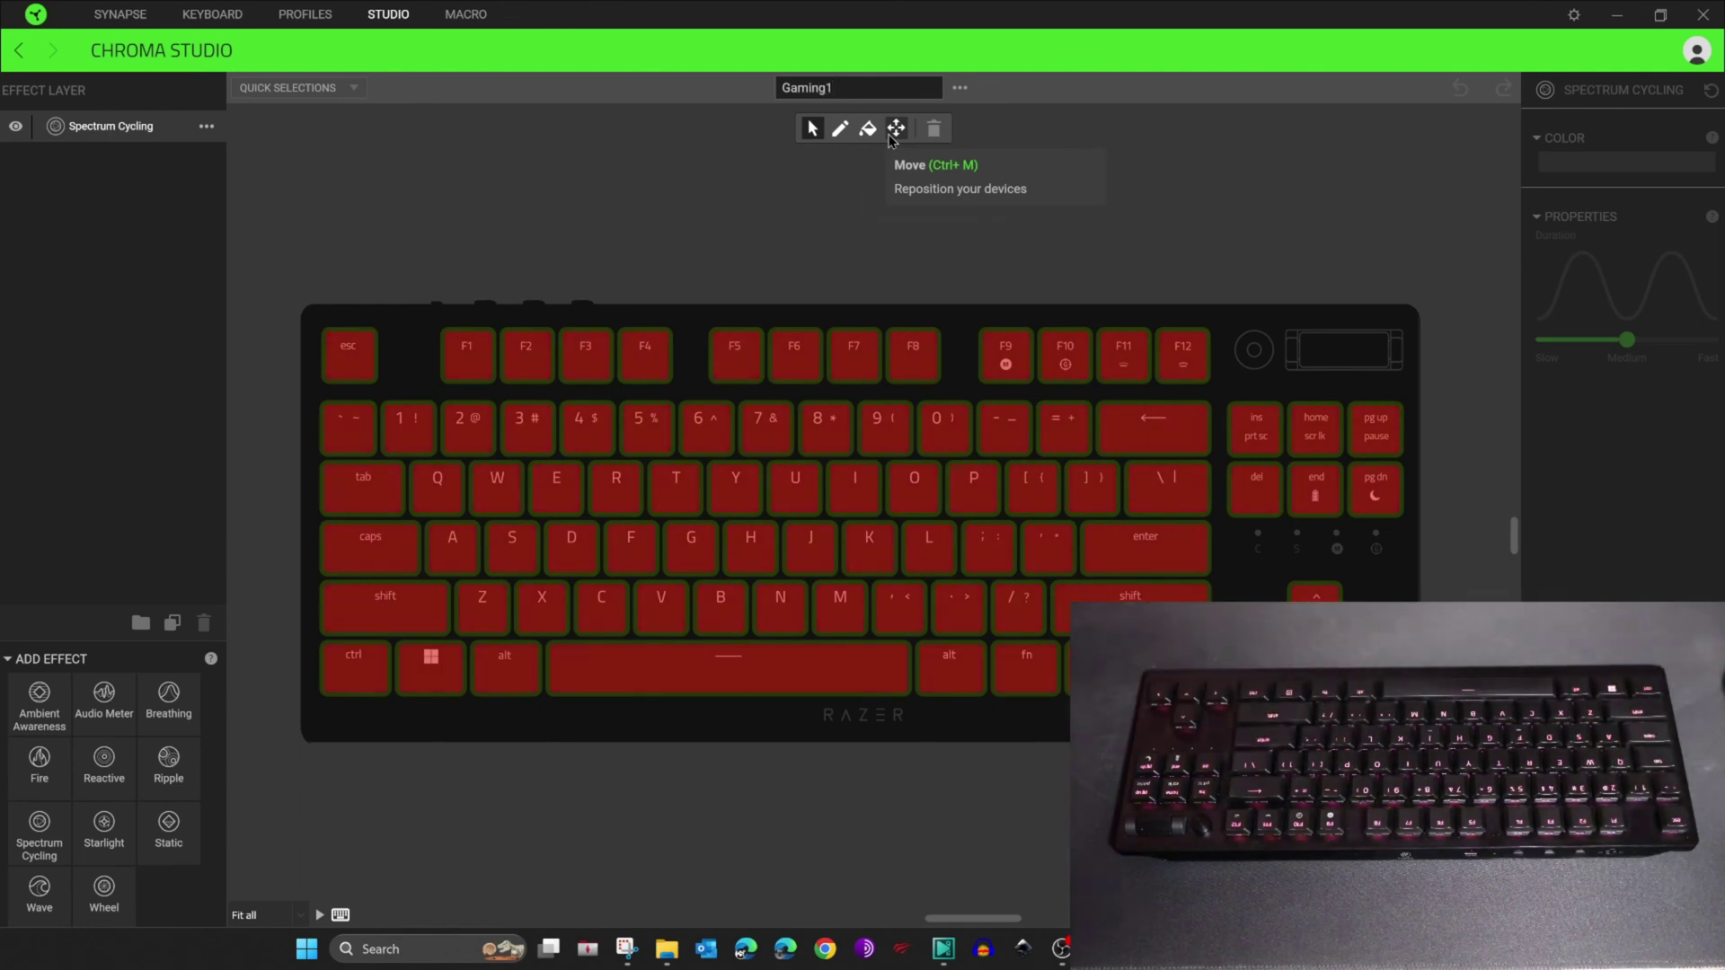
key("Return")
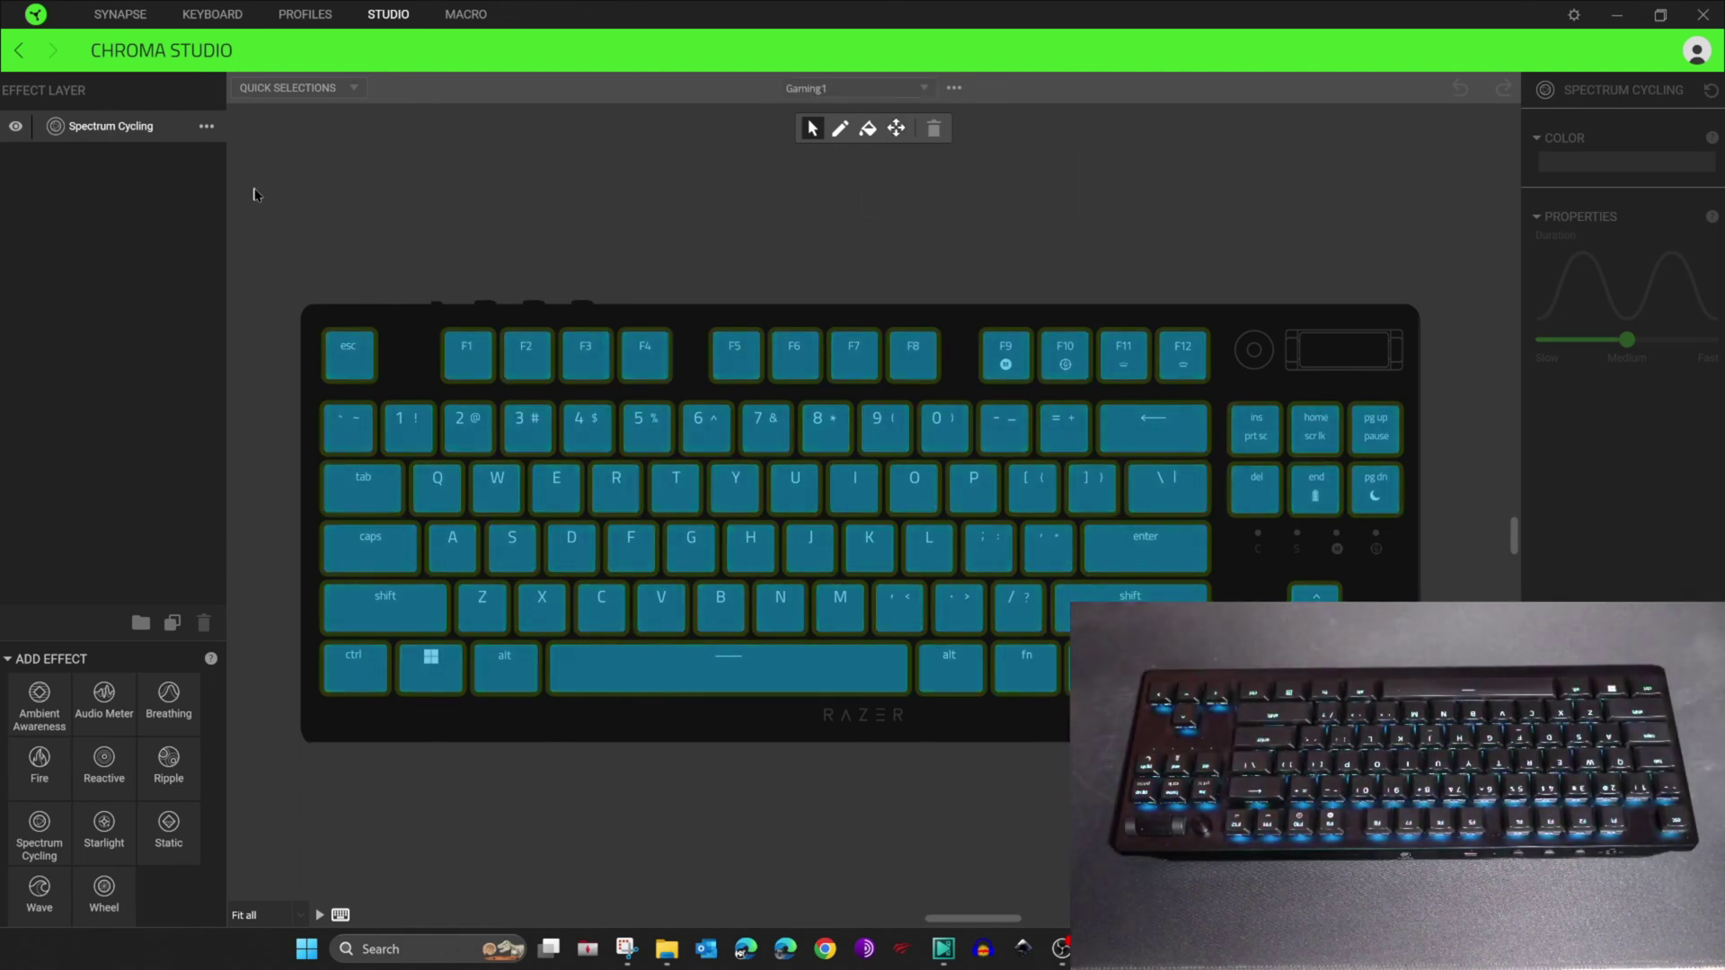
Give all of Gaming1's keys a Static white colour (FFFFFF)
left_click_drag(266, 386, 1429, 719)
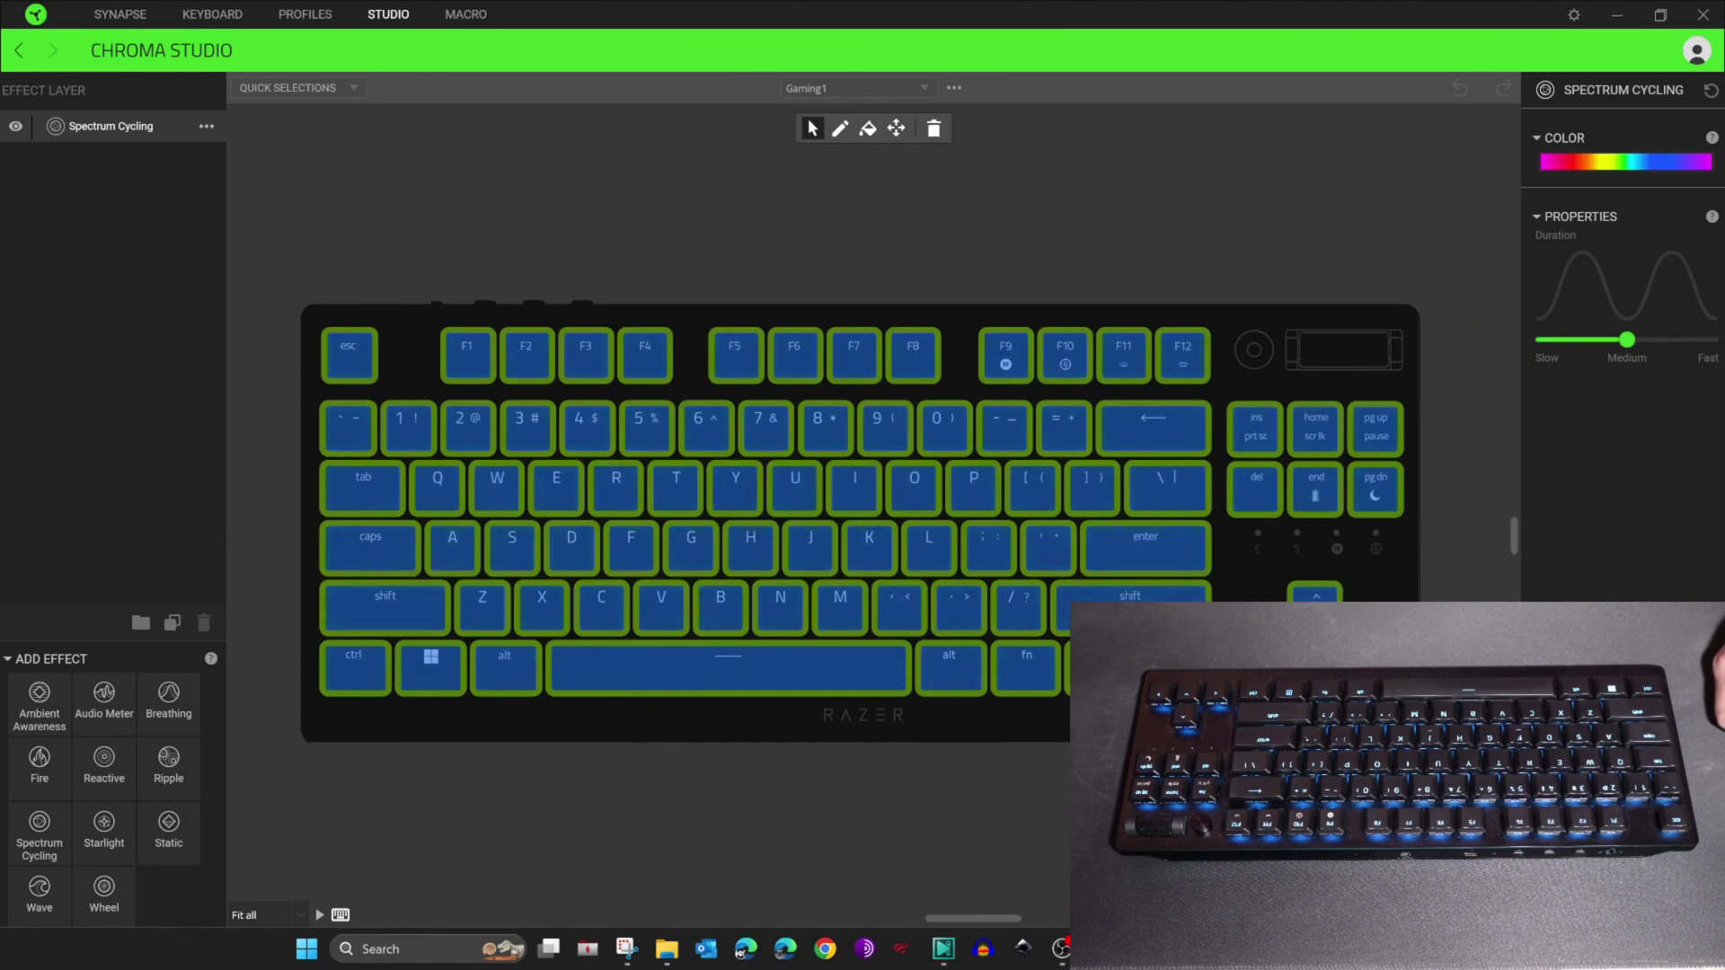
left_click(207, 126)
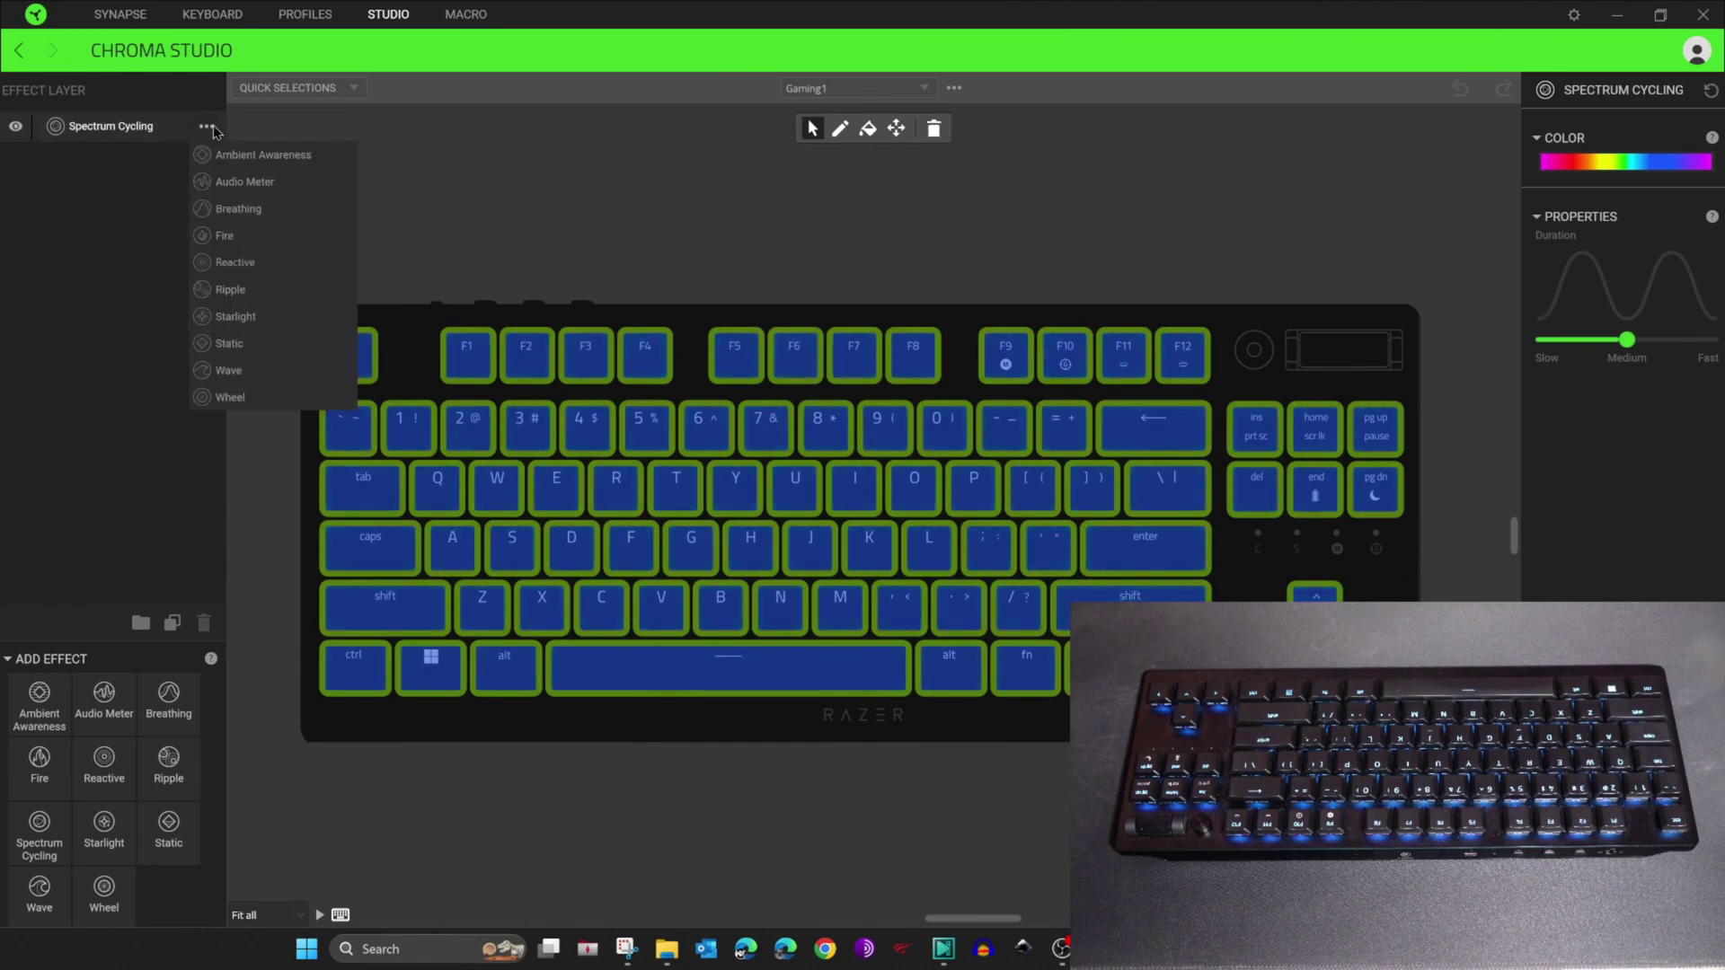
left_click(239, 345)
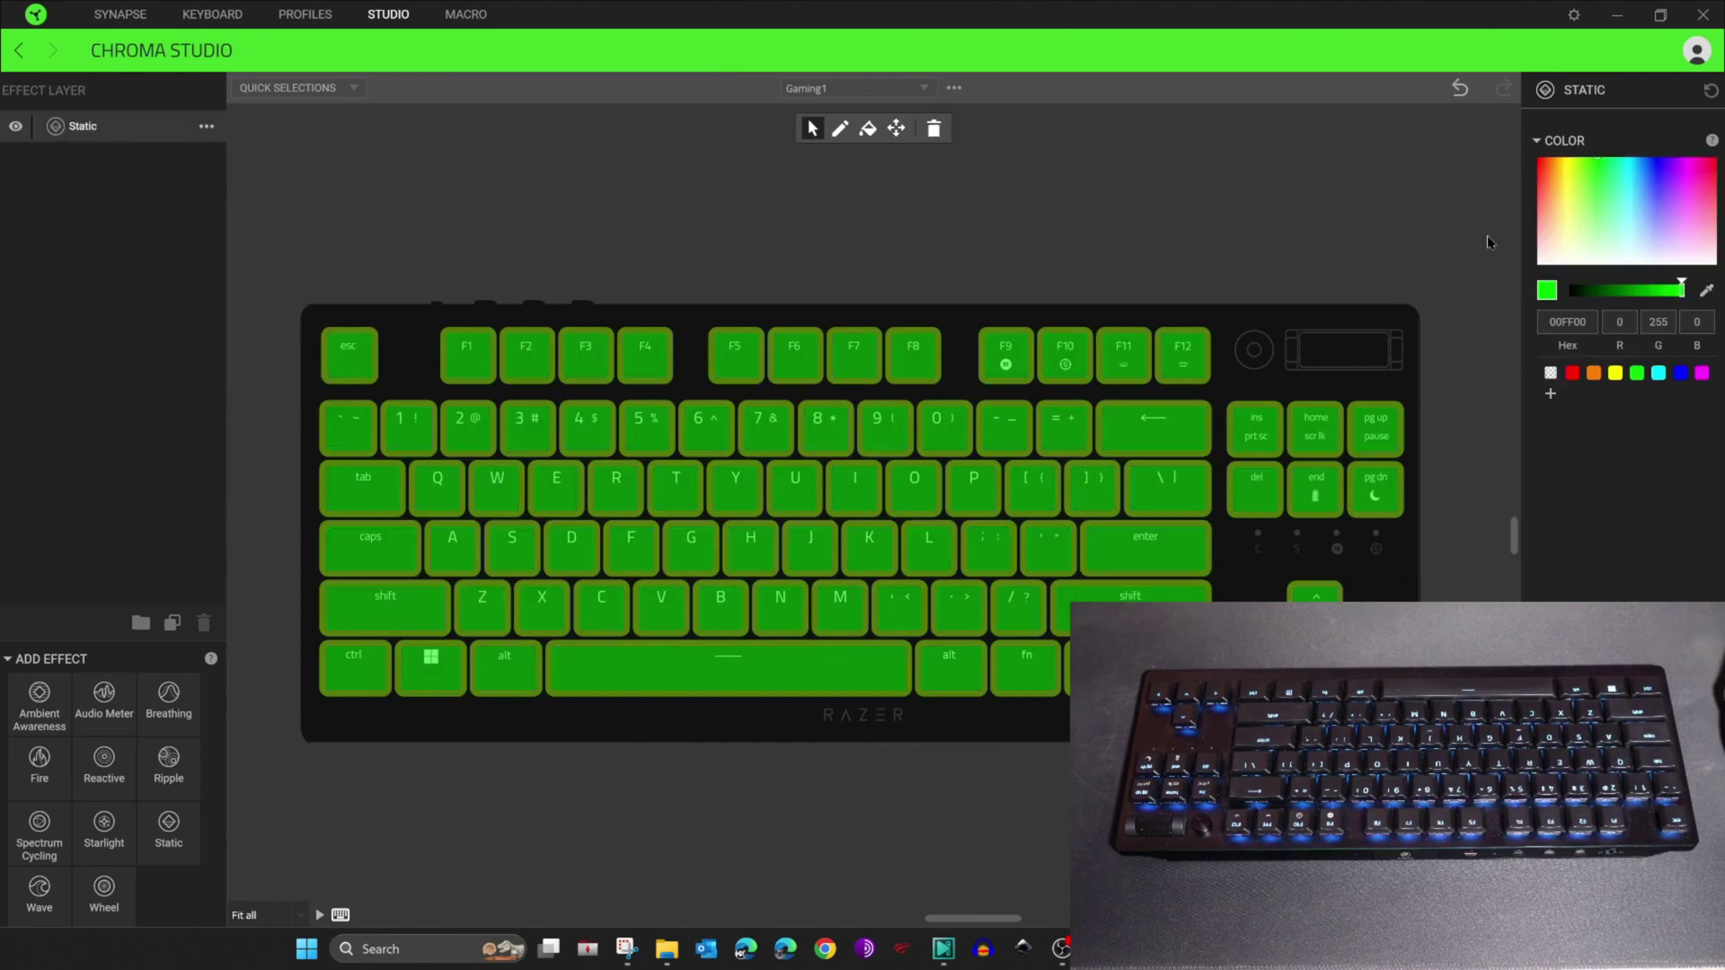
left_click_drag(1575, 208, 1539, 274)
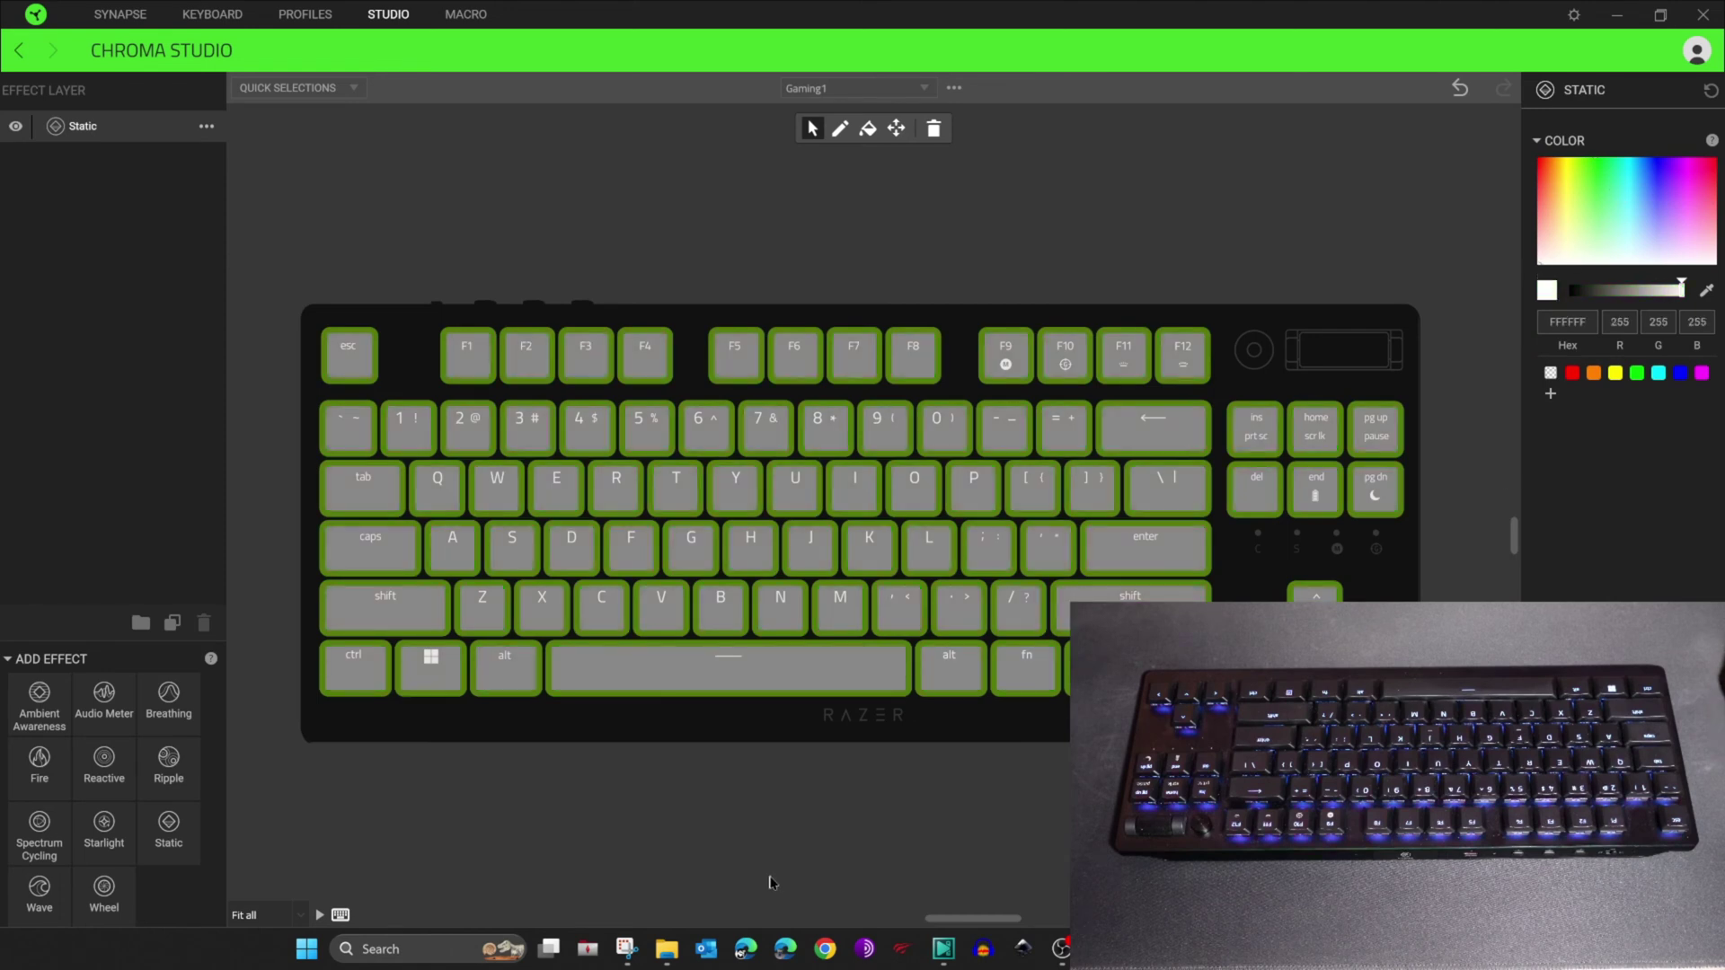
Colour the W, A, S and D keys red (FF1500) in Gaming1 and save
left_click(606, 843)
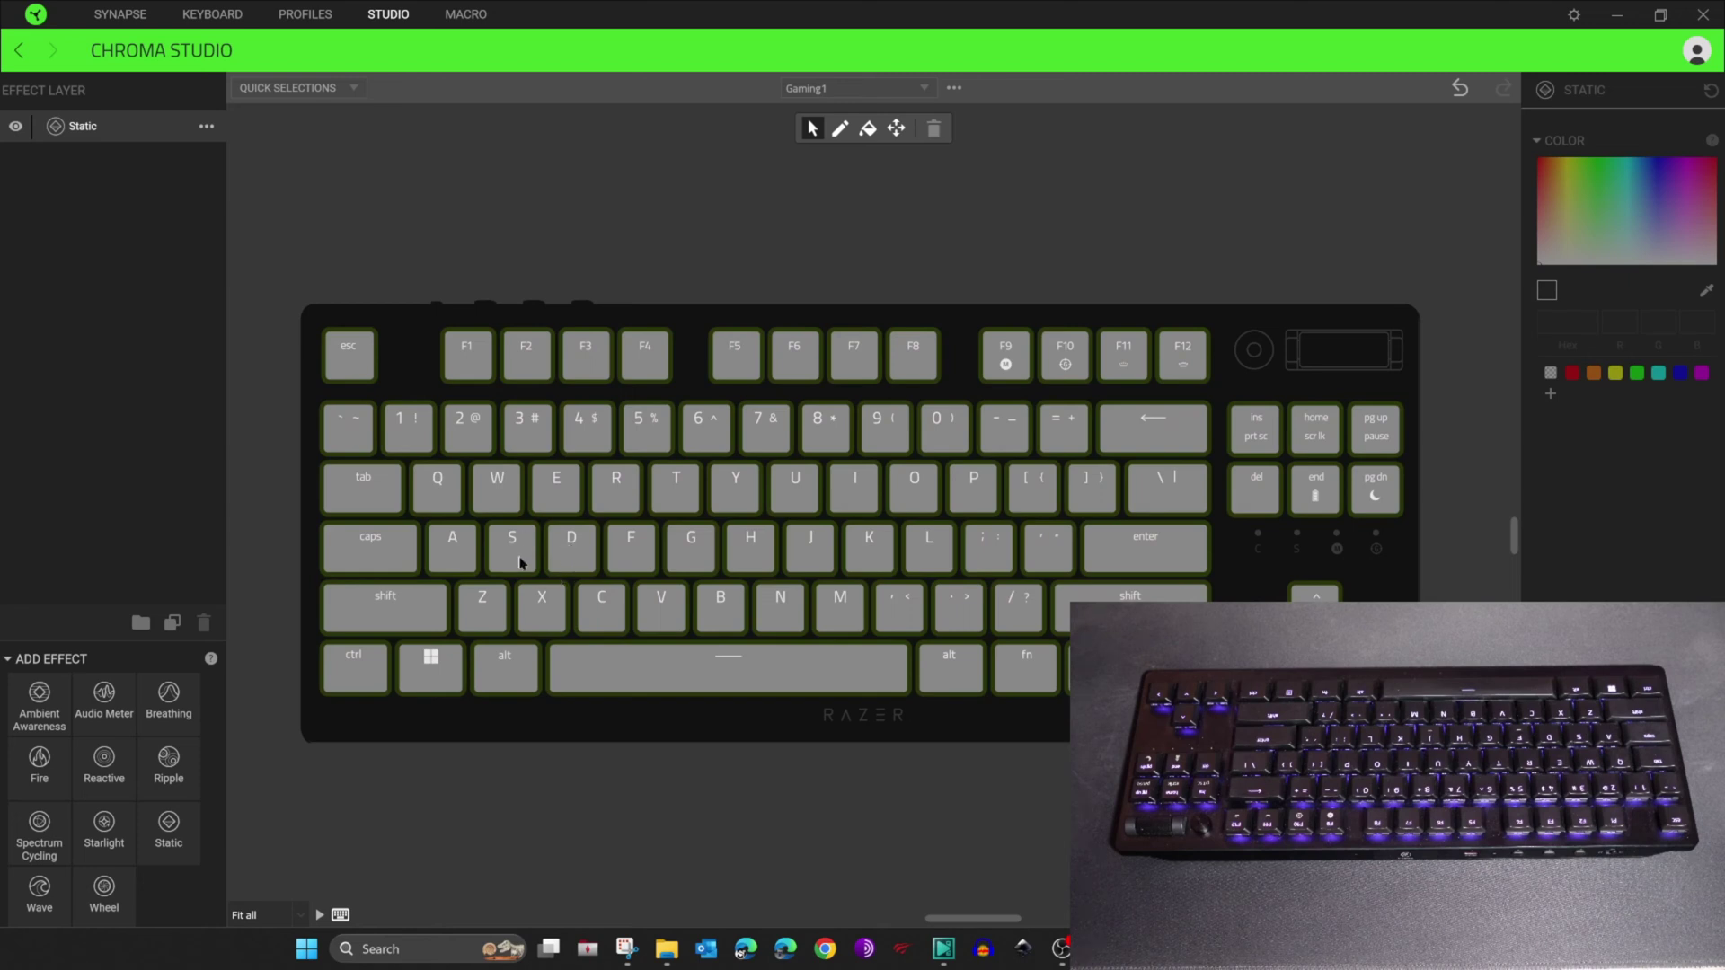
left_click(498, 500)
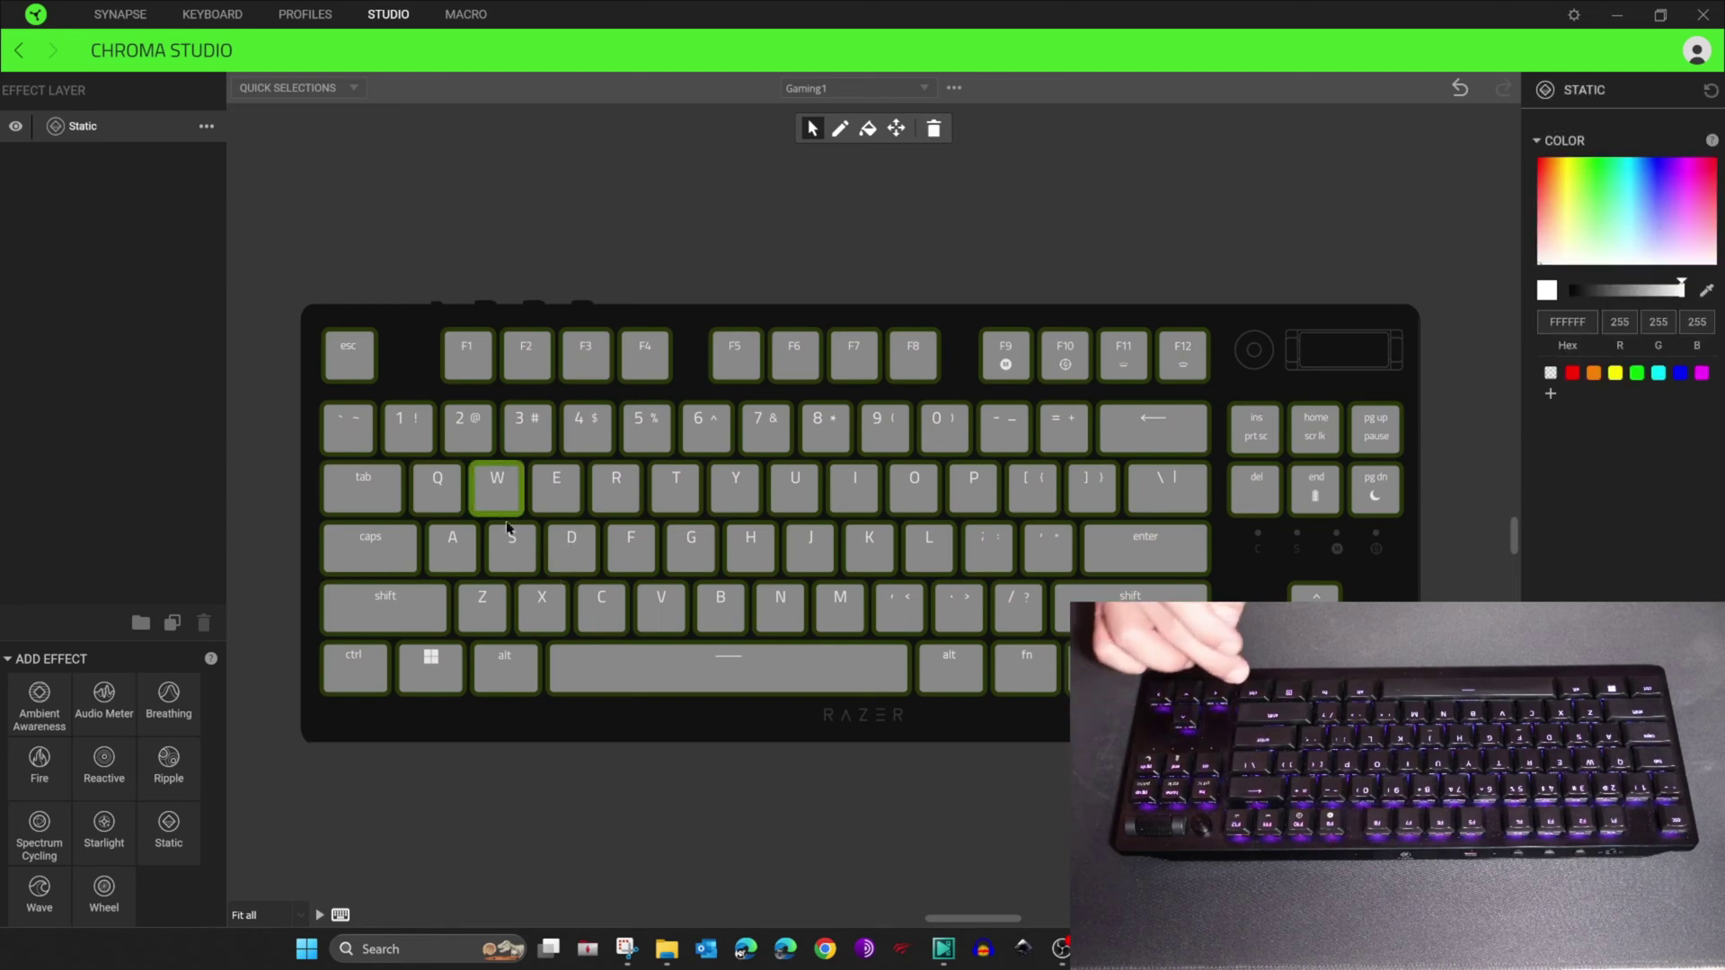
left_click(460, 546)
left_click(529, 554)
left_click(569, 548)
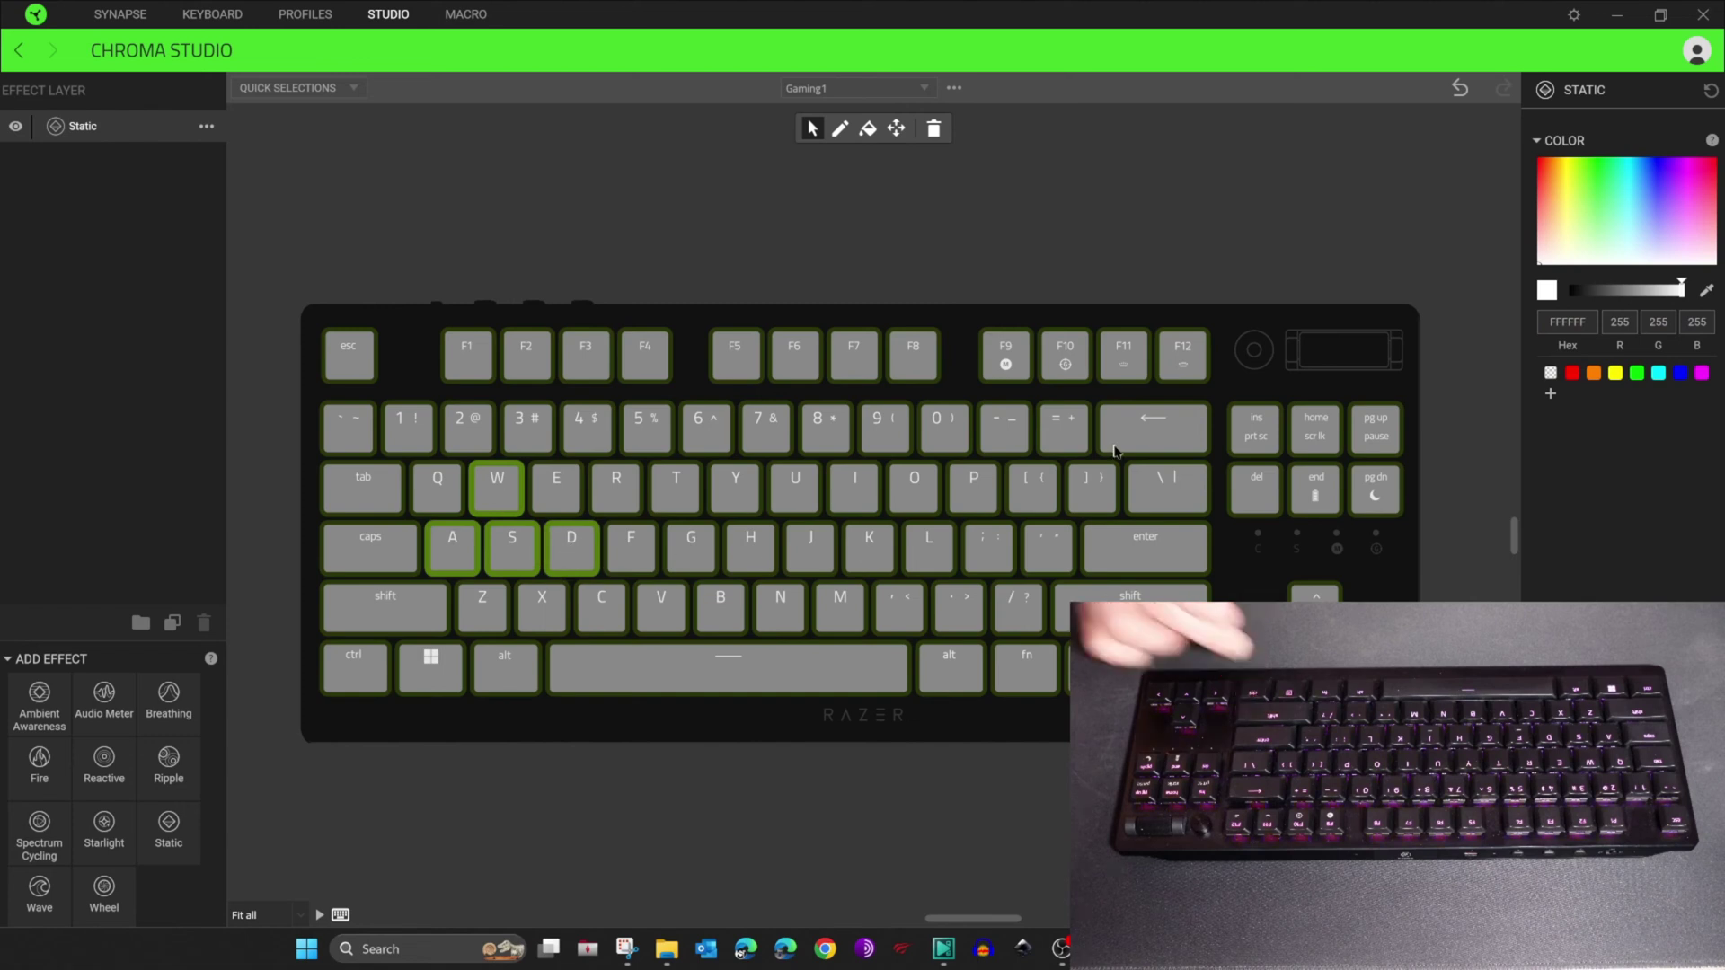
left_click(1543, 179)
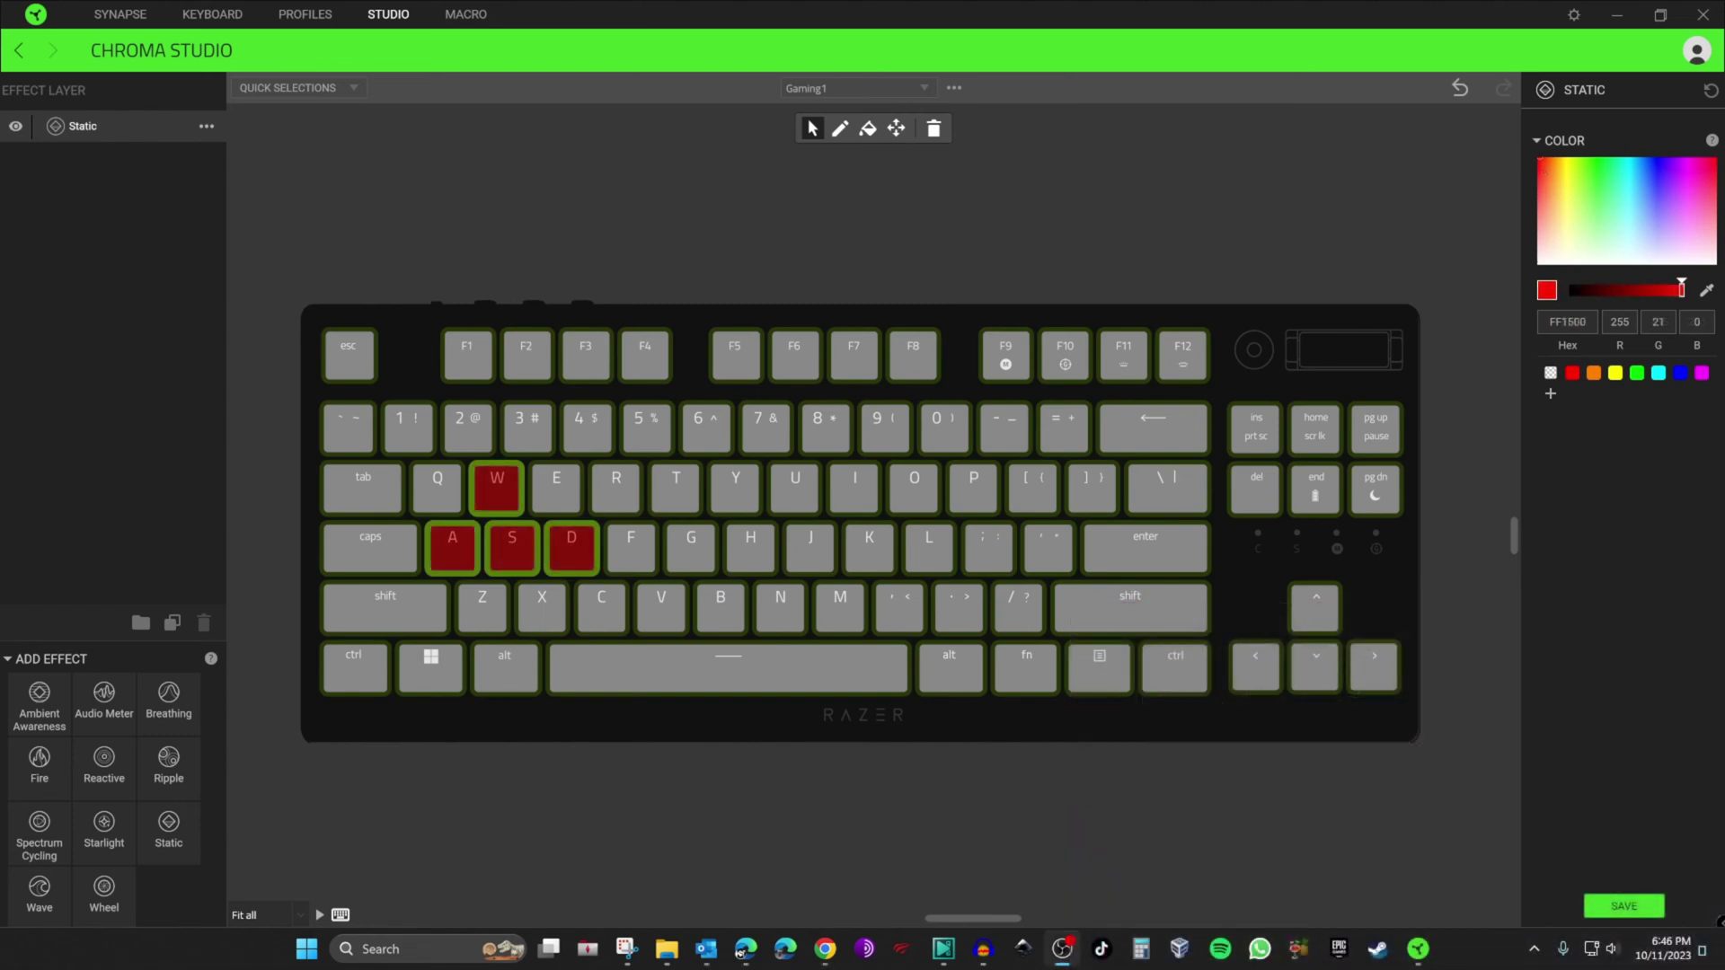
left_click(1612, 905)
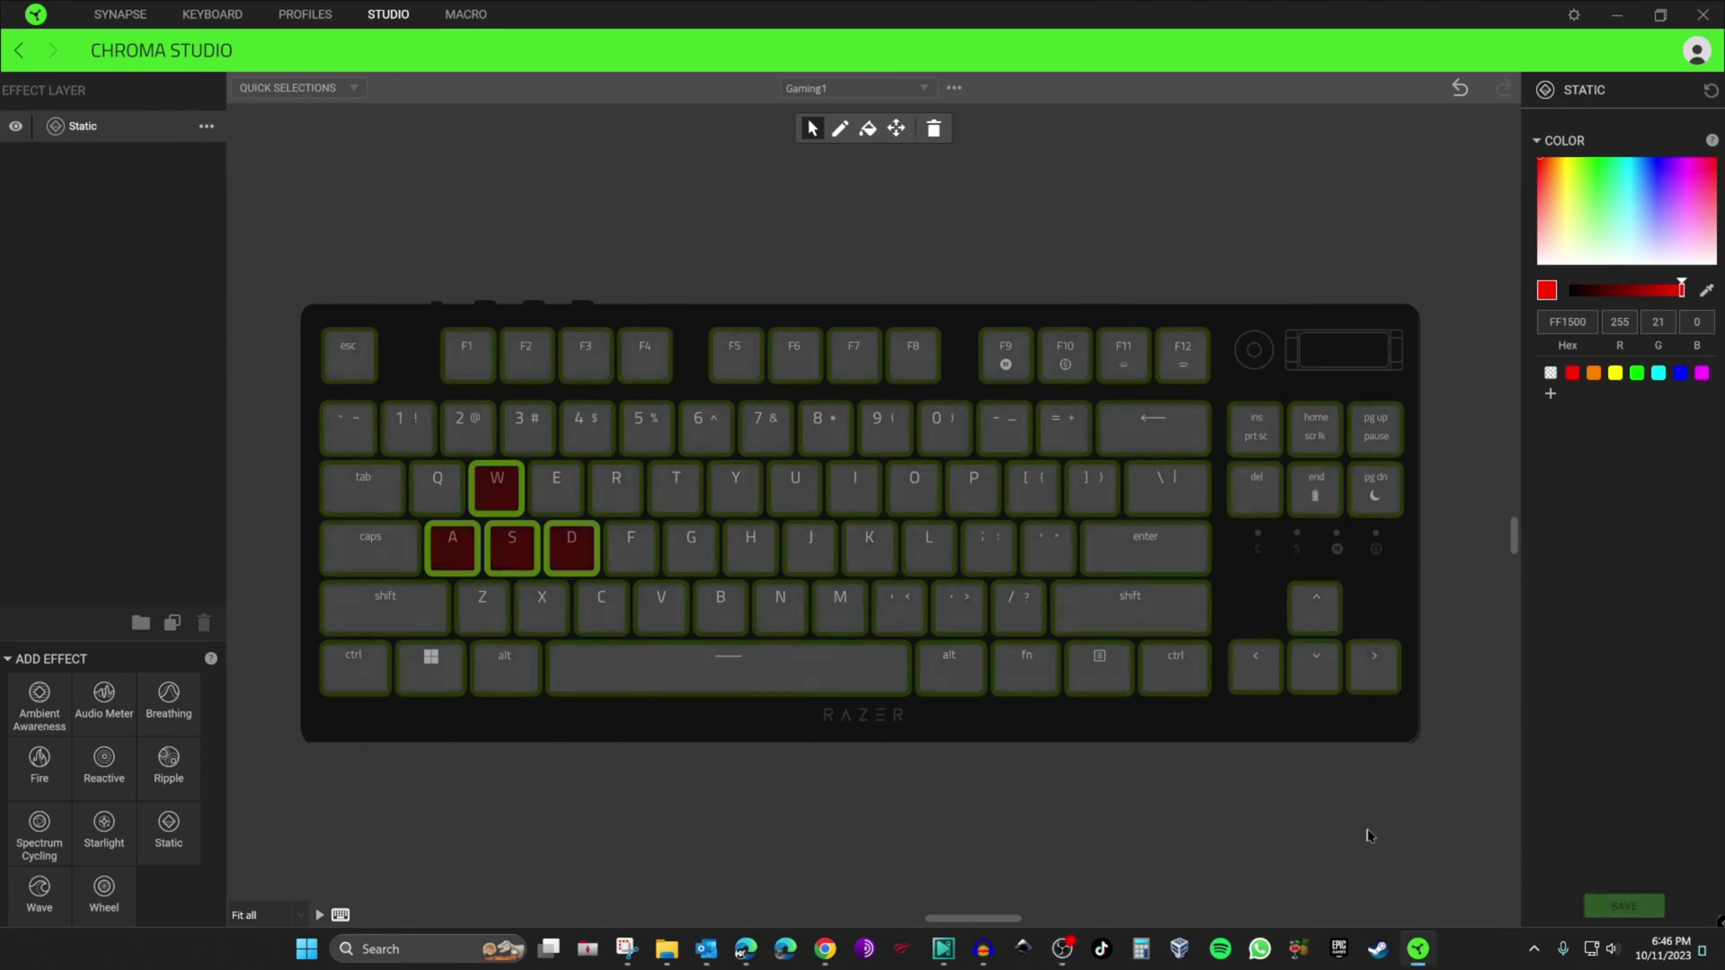
left_click(340, 207)
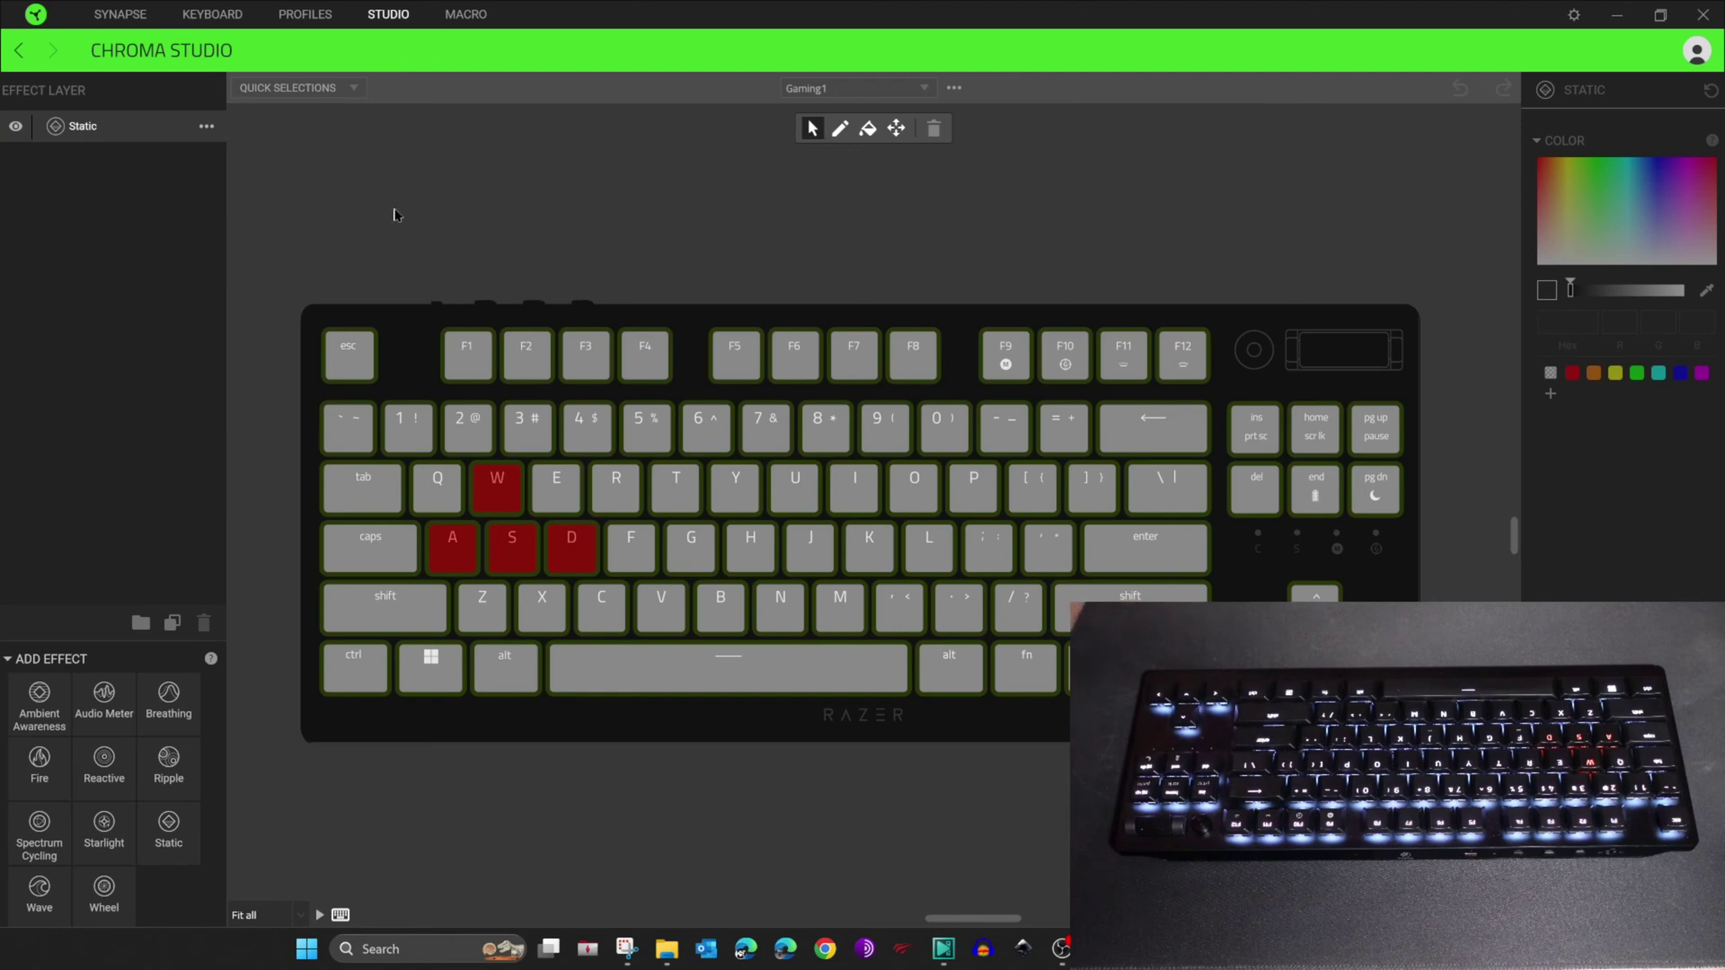
Return to Keyboard > Lighting and apply the Work1 advanced effect
left_click(19, 51)
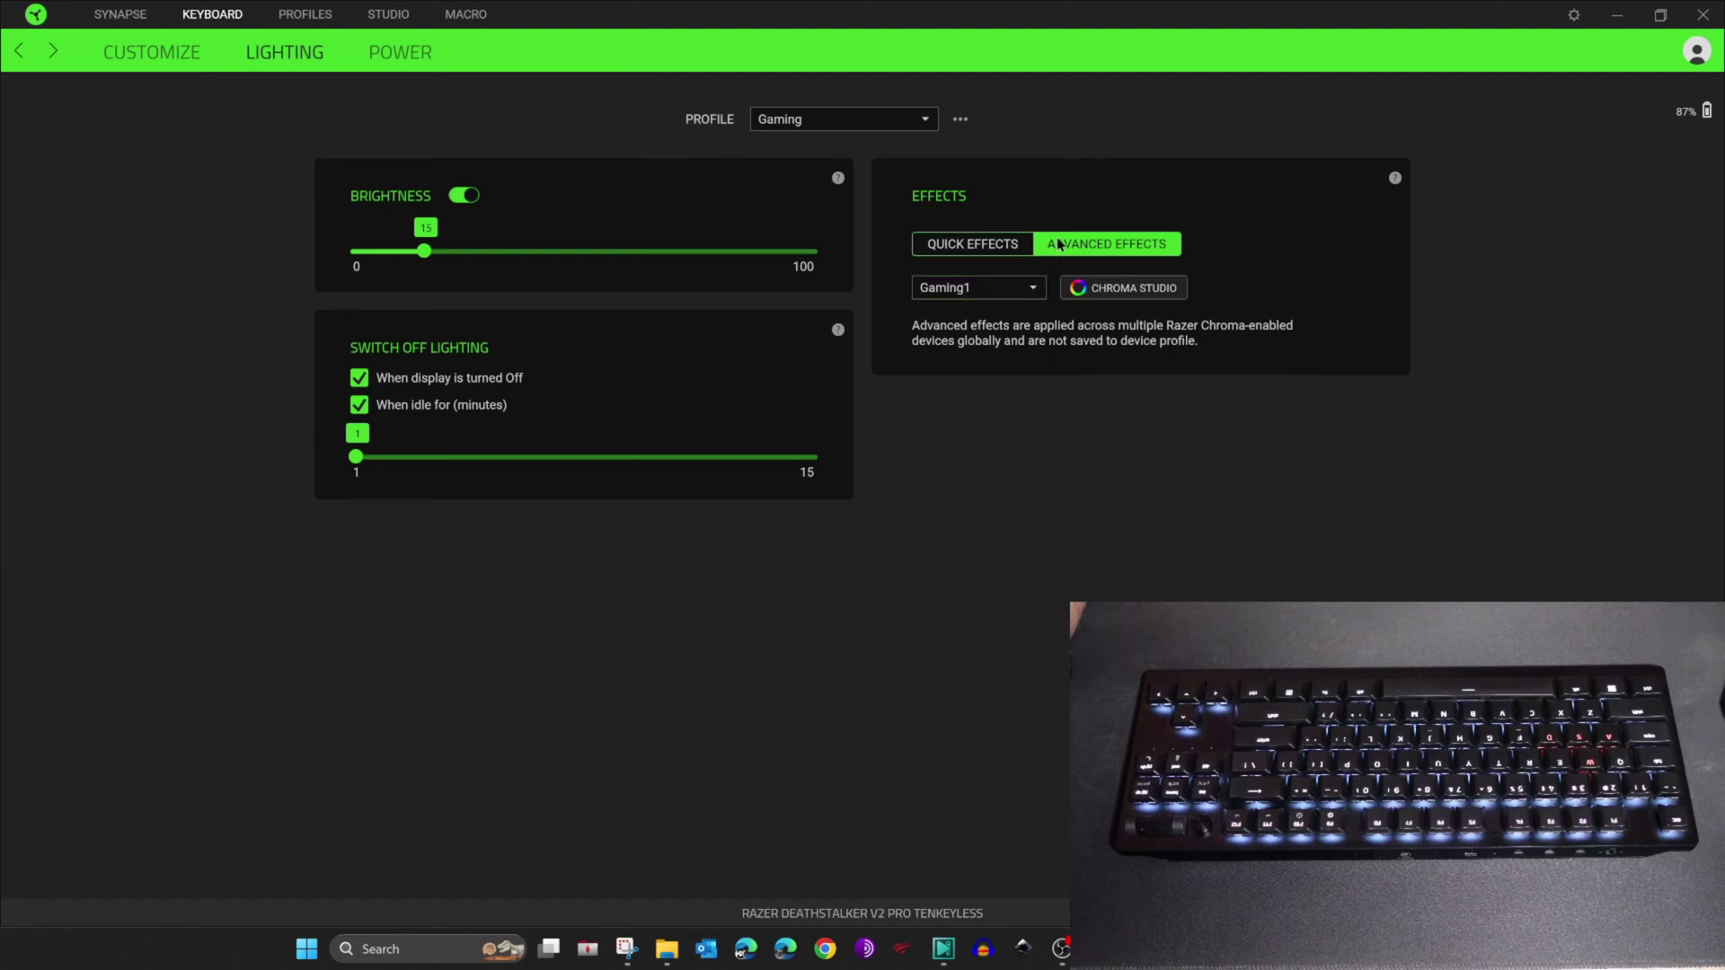
left_click(1006, 295)
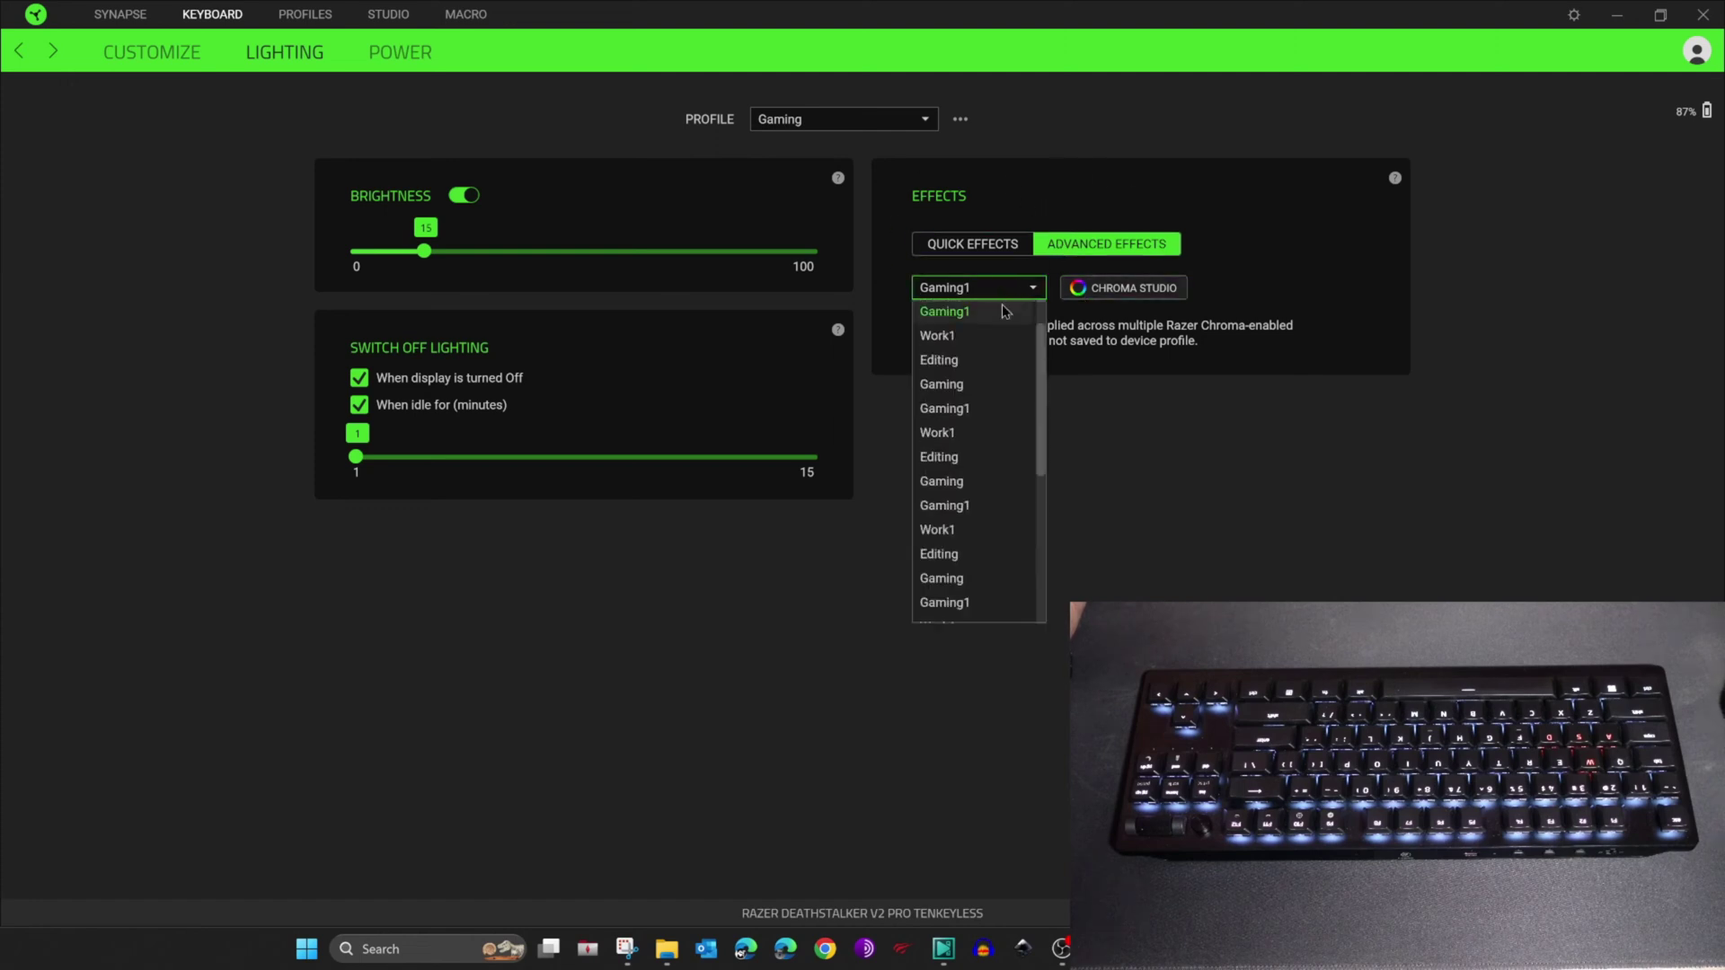
left_click(973, 337)
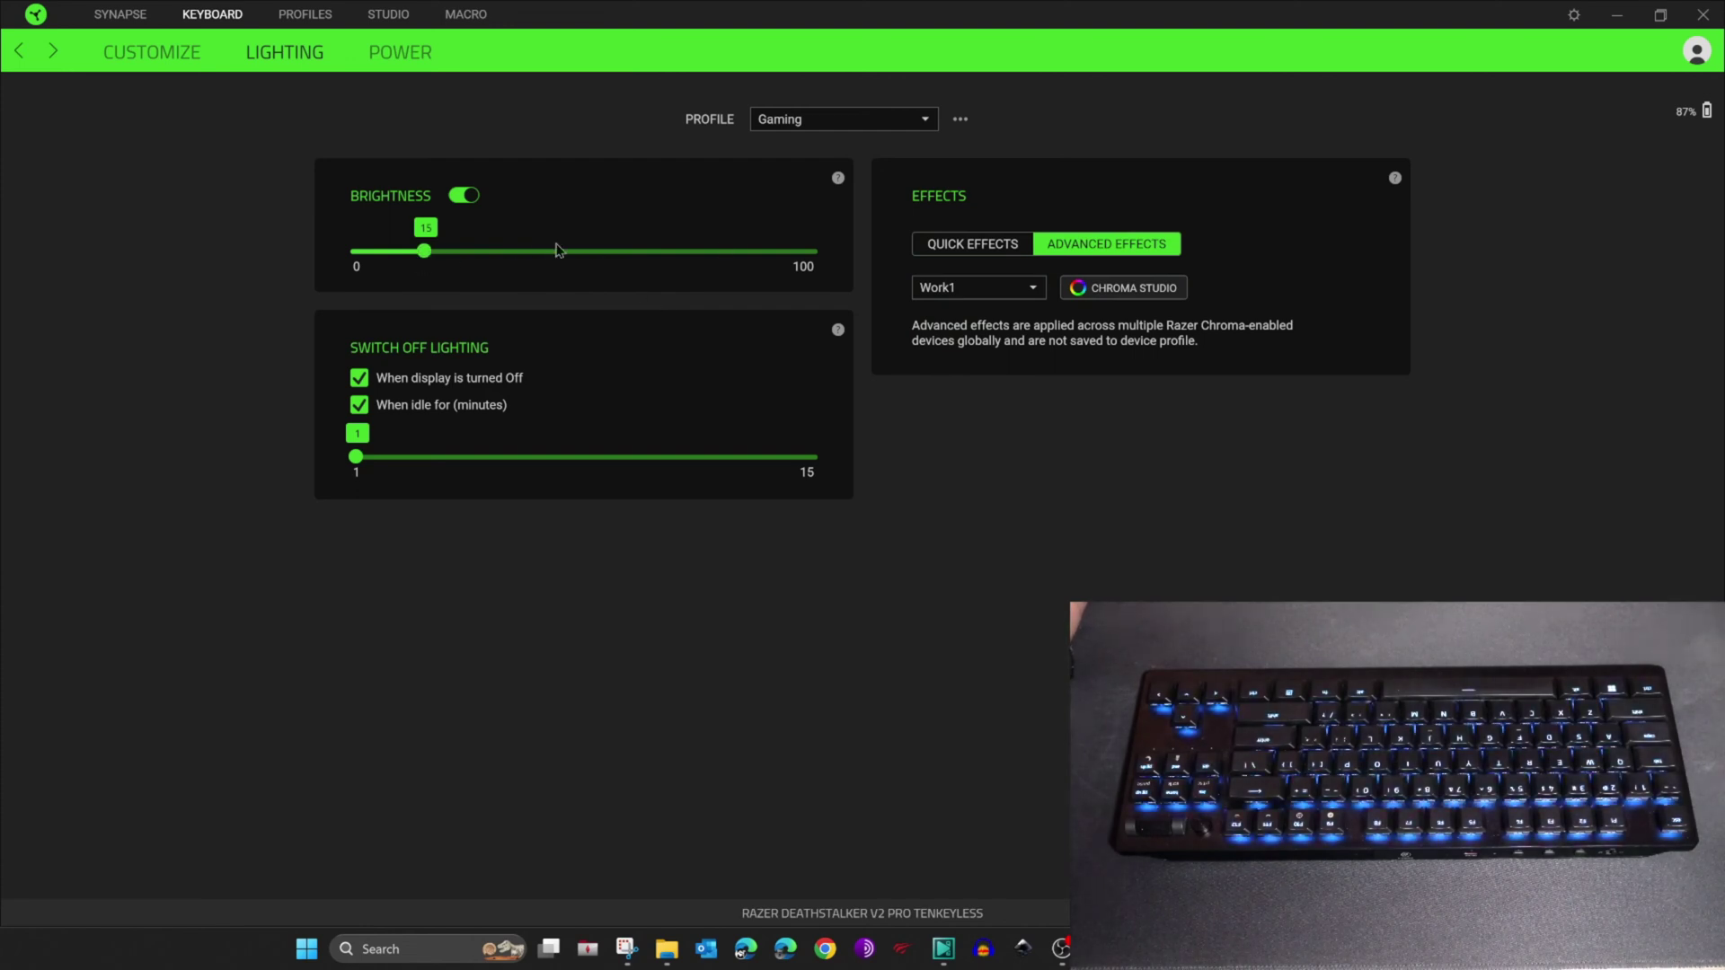
Set brightness to 40 on the Work1 profile and 60 on the Gaming1 profile
left_click(926, 125)
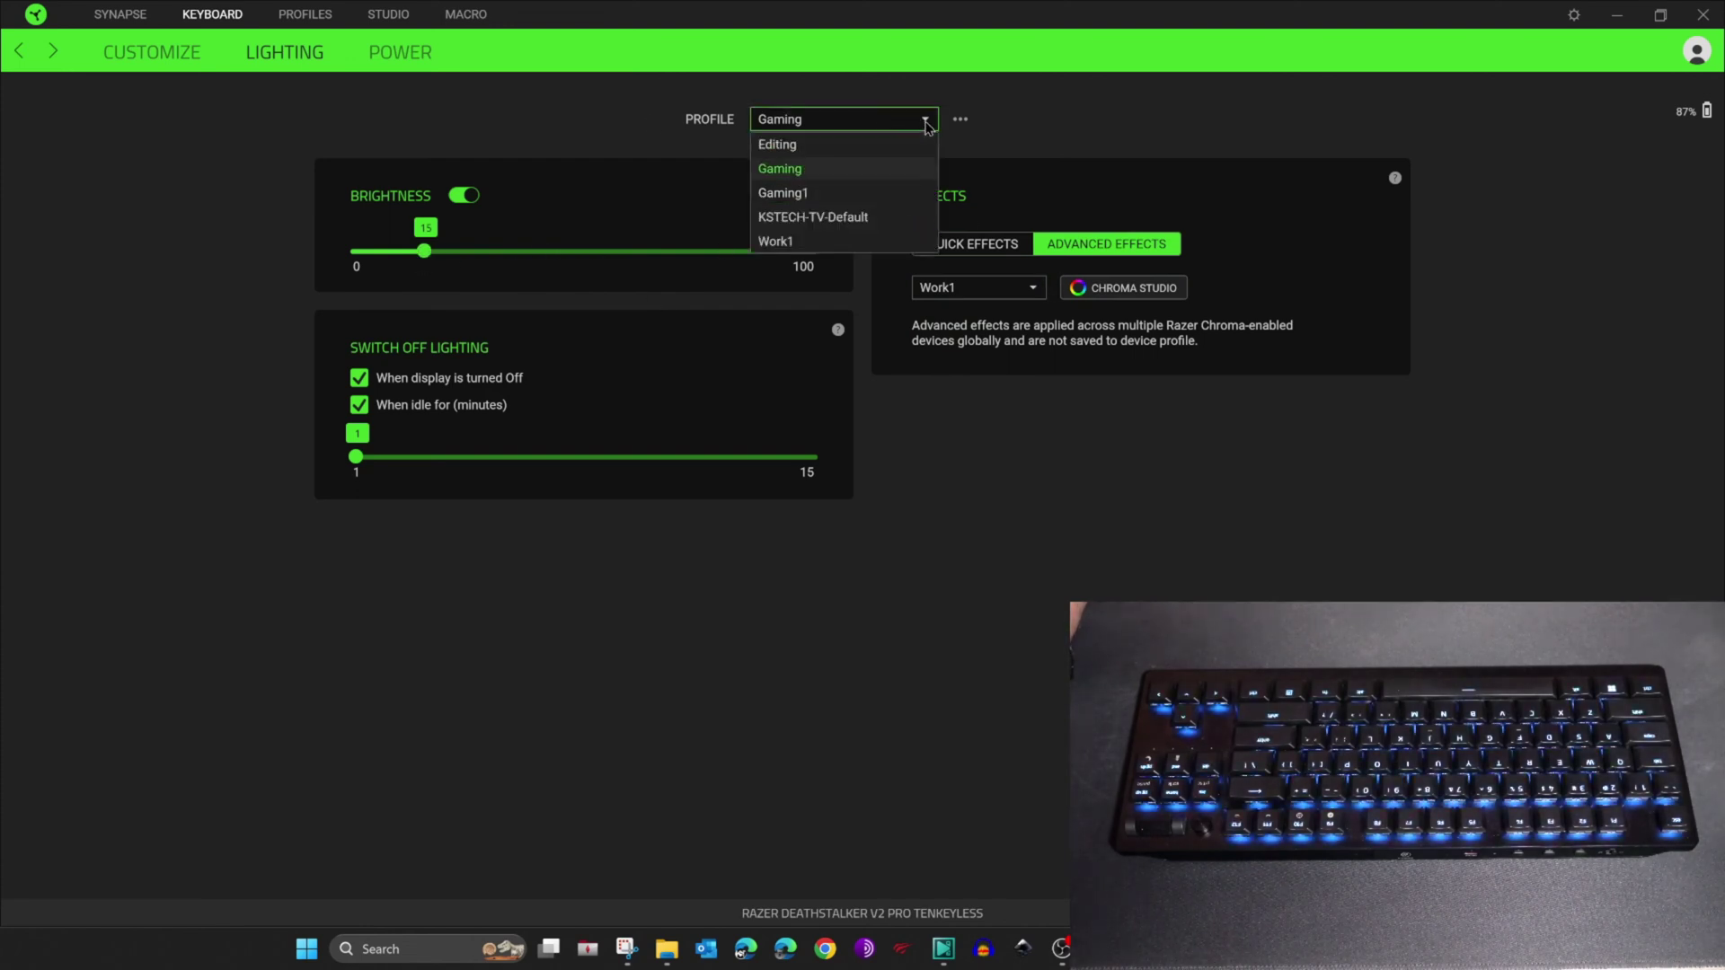
left_click(849, 243)
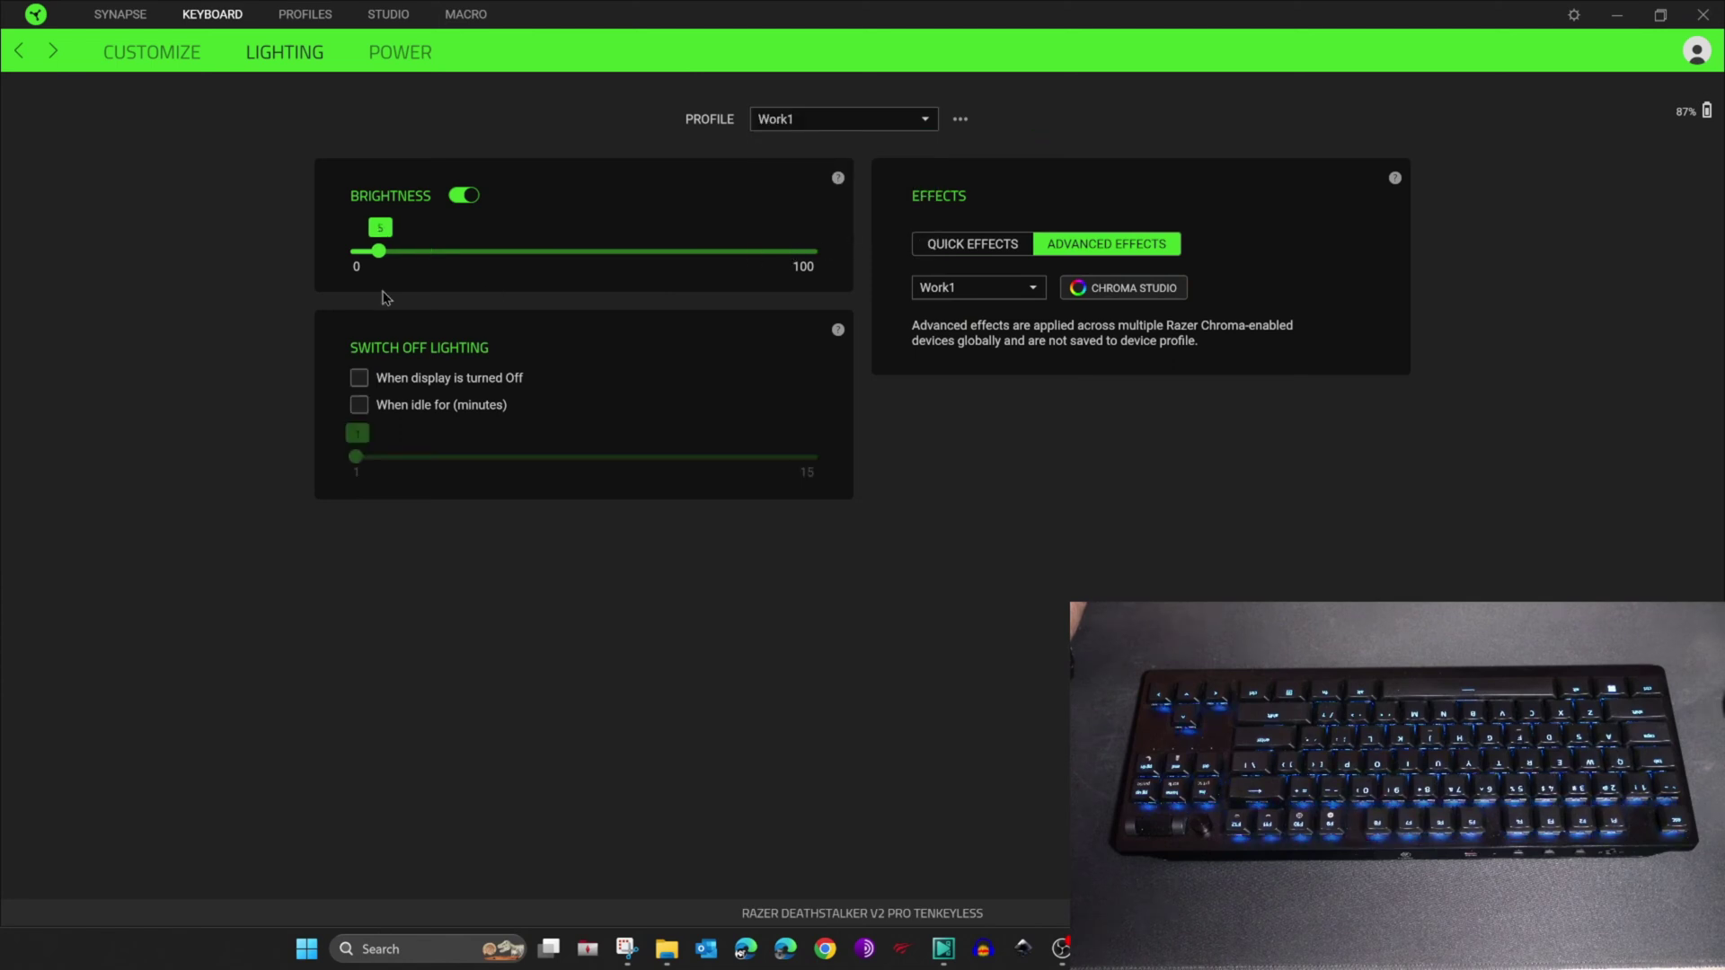
left_click_drag(380, 252, 539, 254)
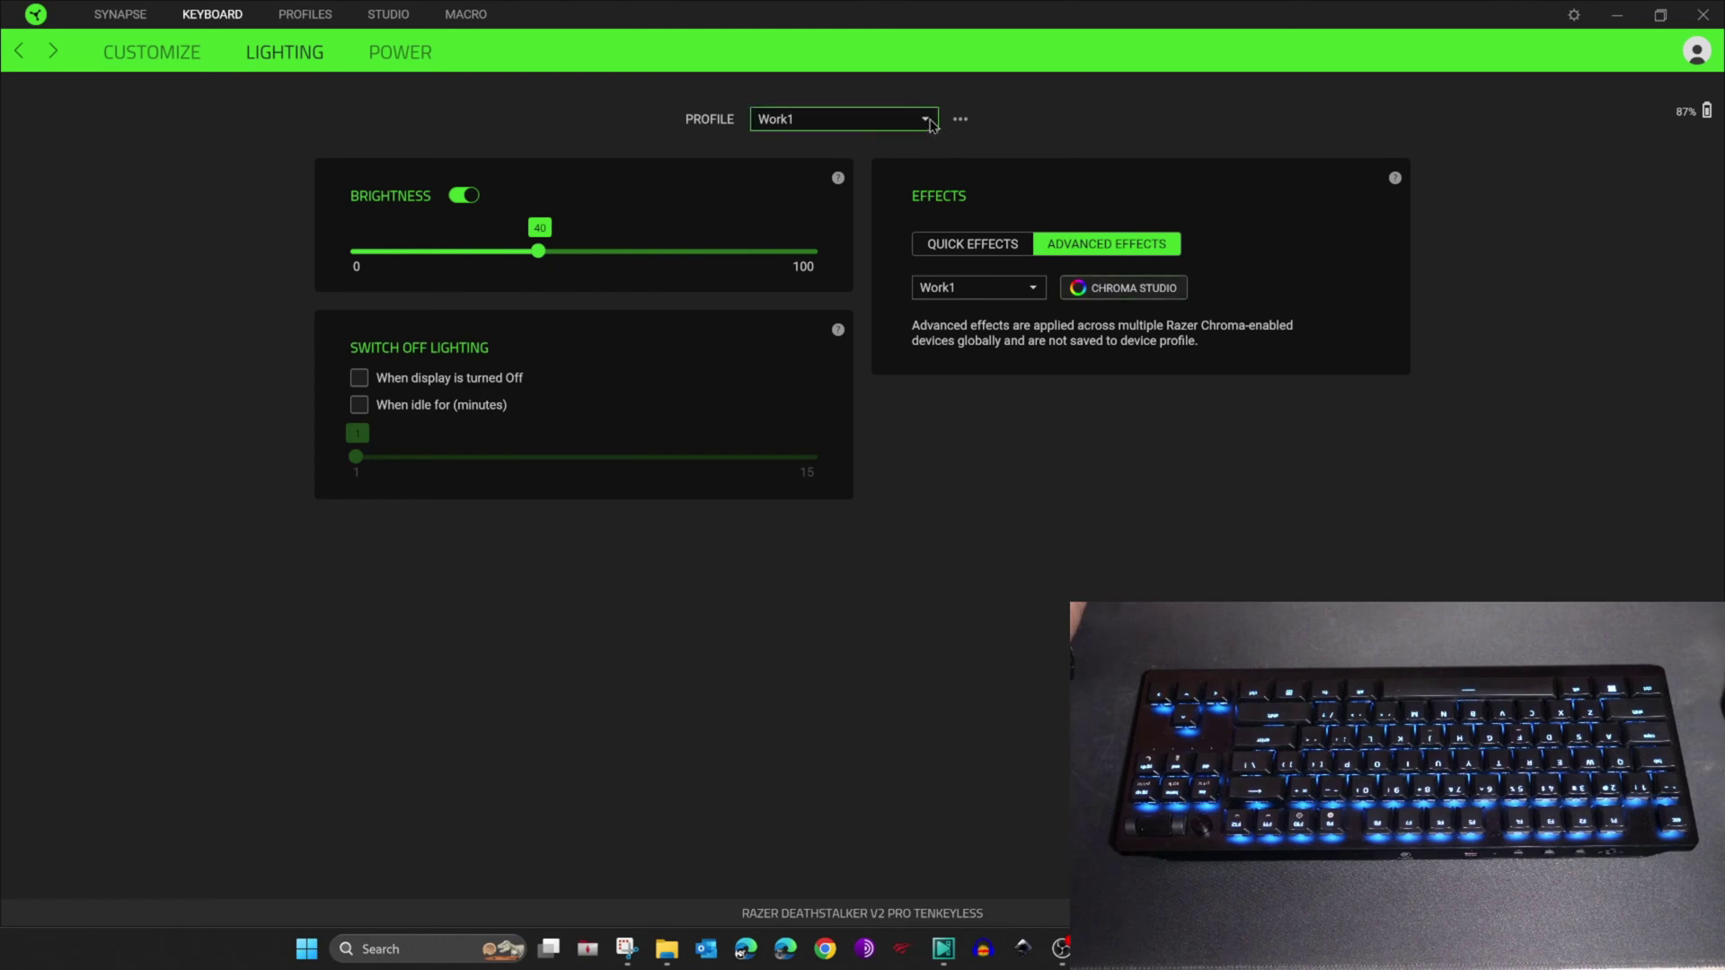
left_click(931, 124)
left_click(908, 192)
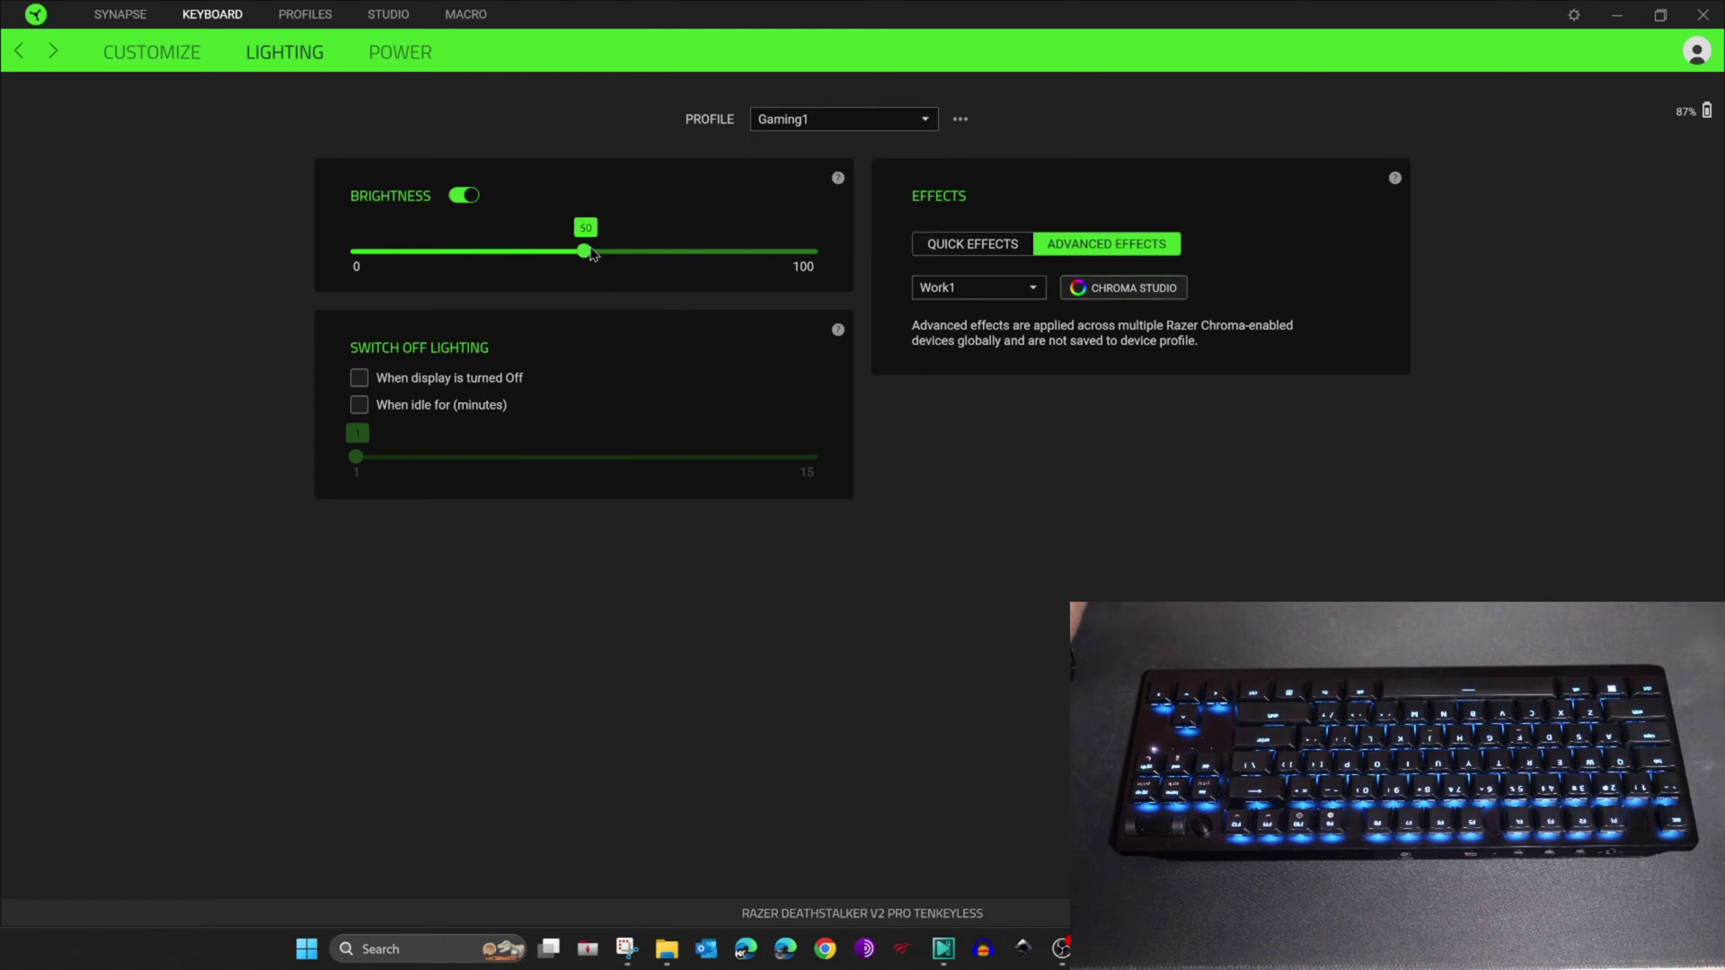
left_click_drag(585, 258, 629, 254)
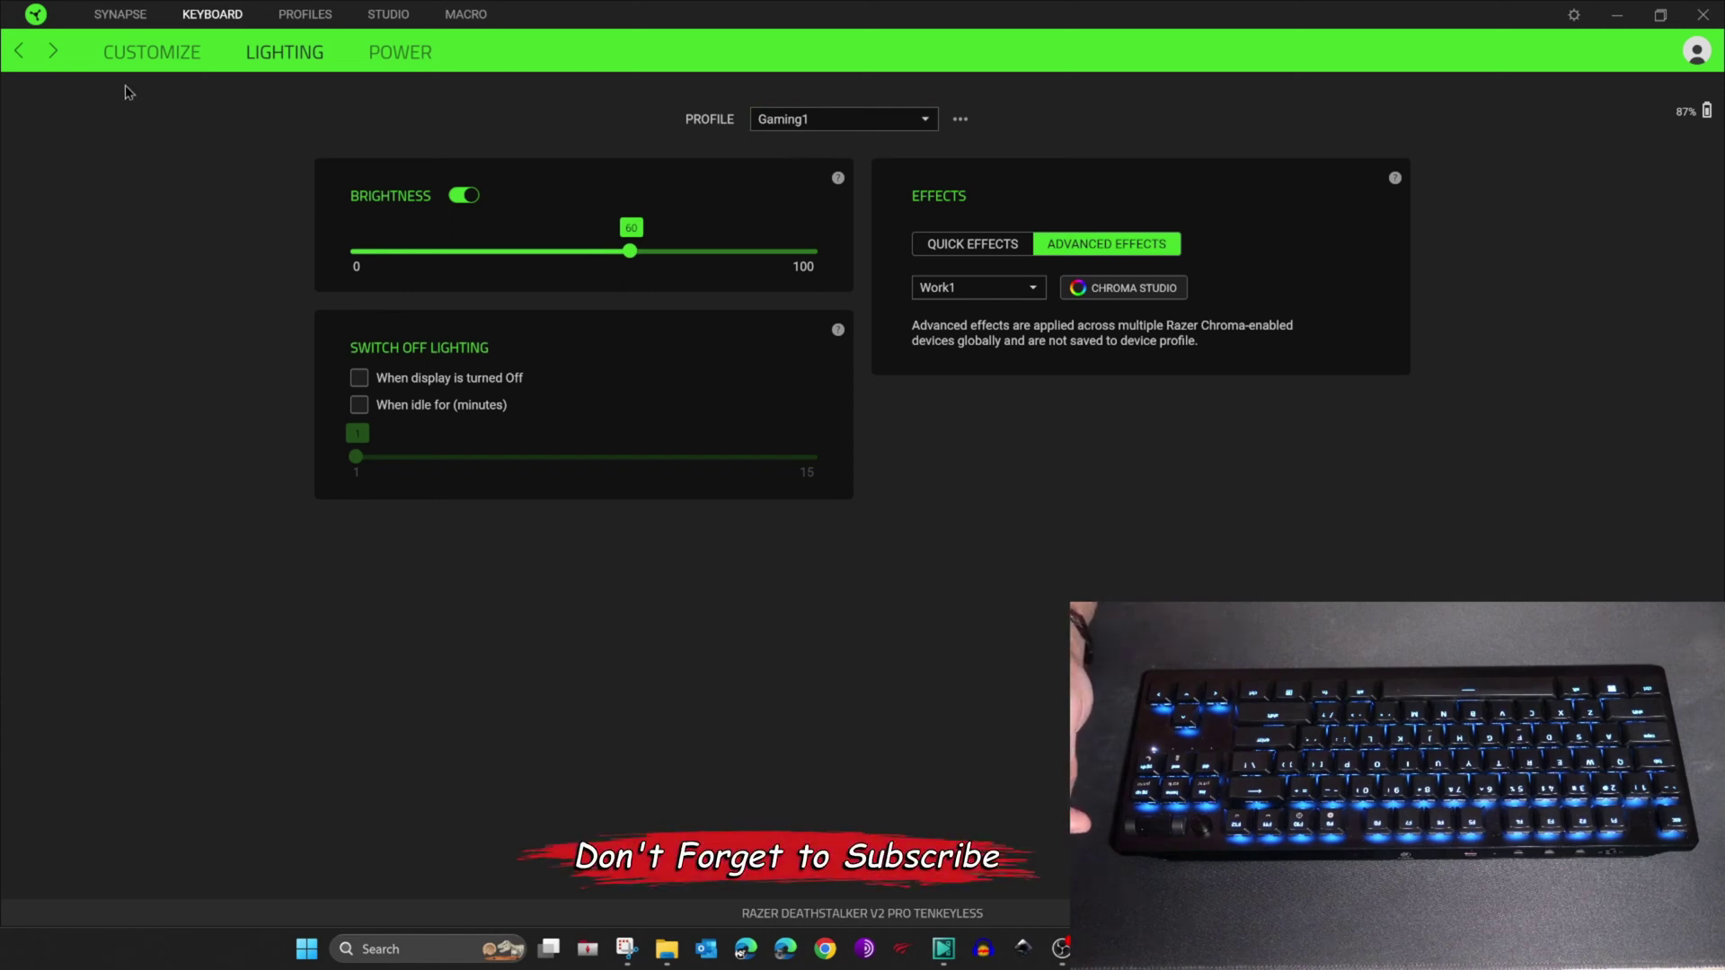
Go to Global Shortcuts from the dashboard and start adding a new shortcut
left_click(122, 20)
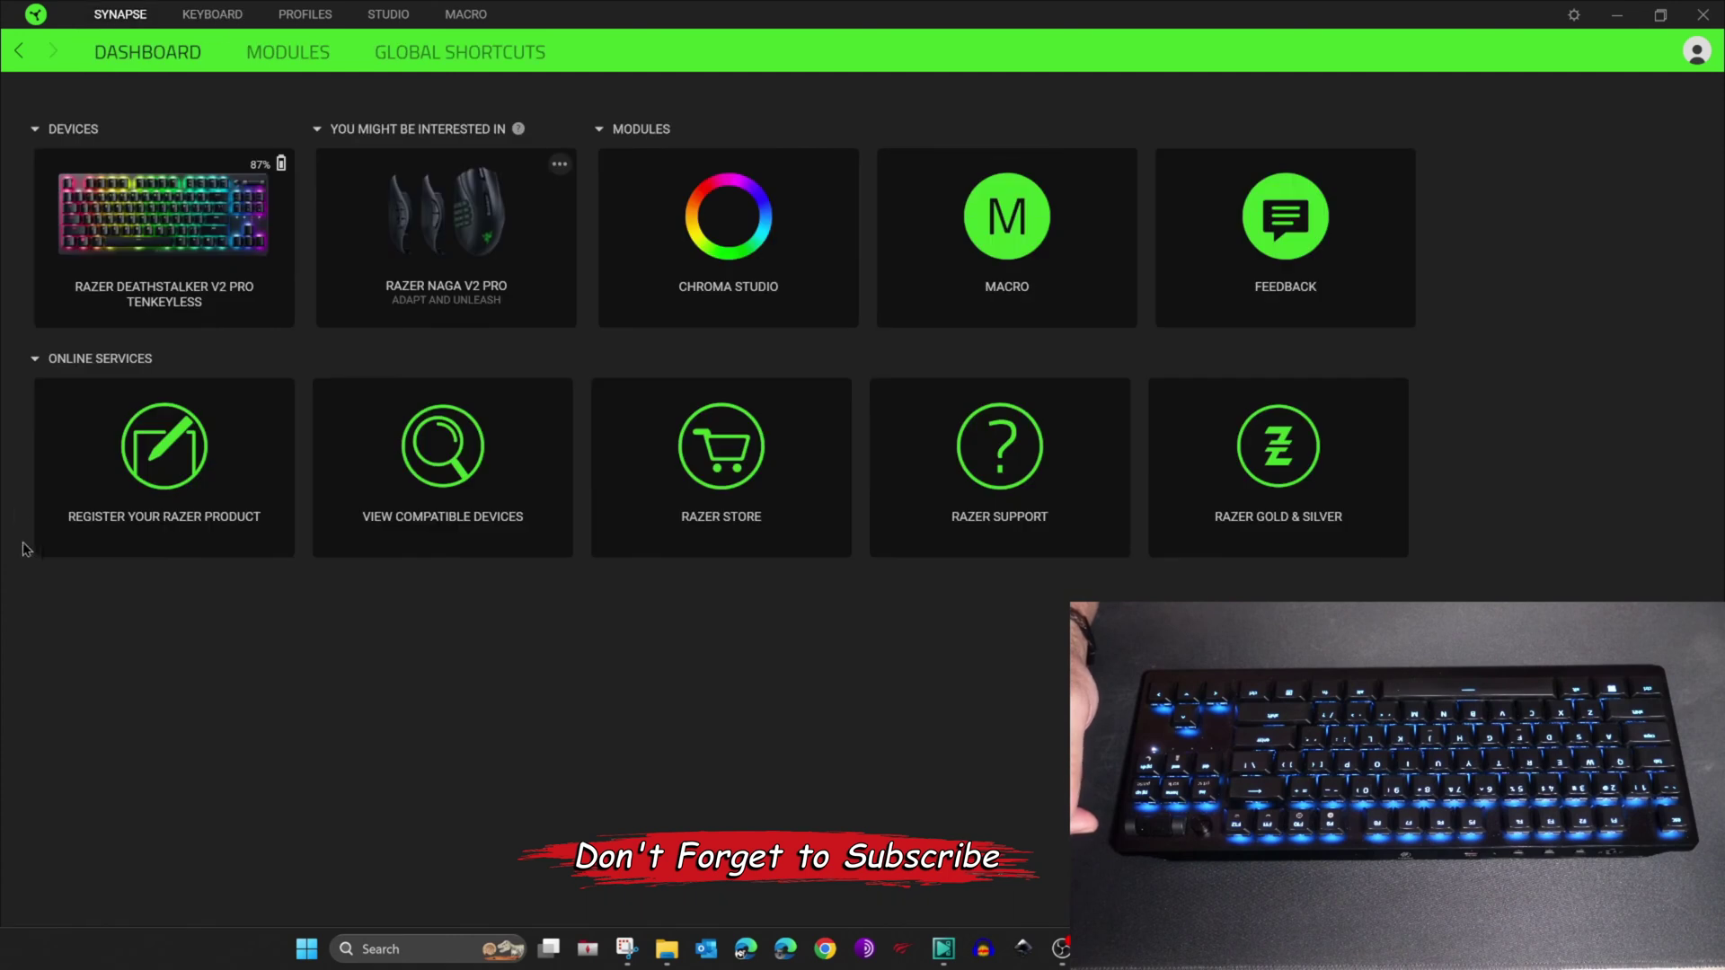
left_click(453, 52)
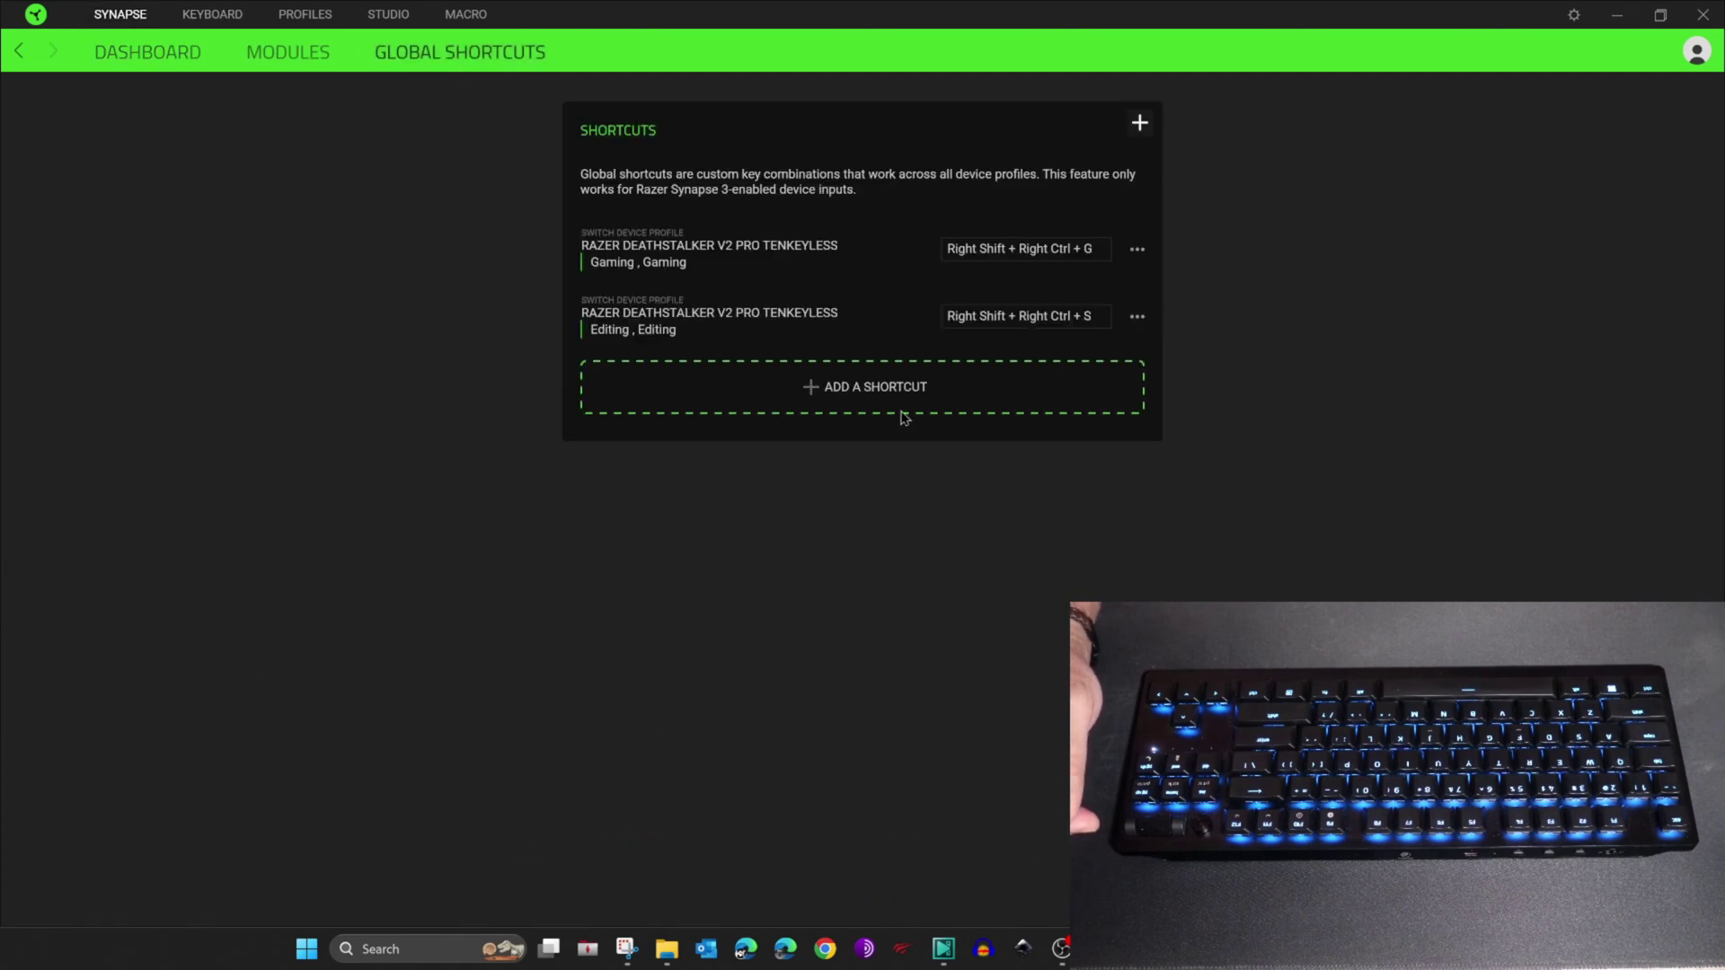
left_click(853, 396)
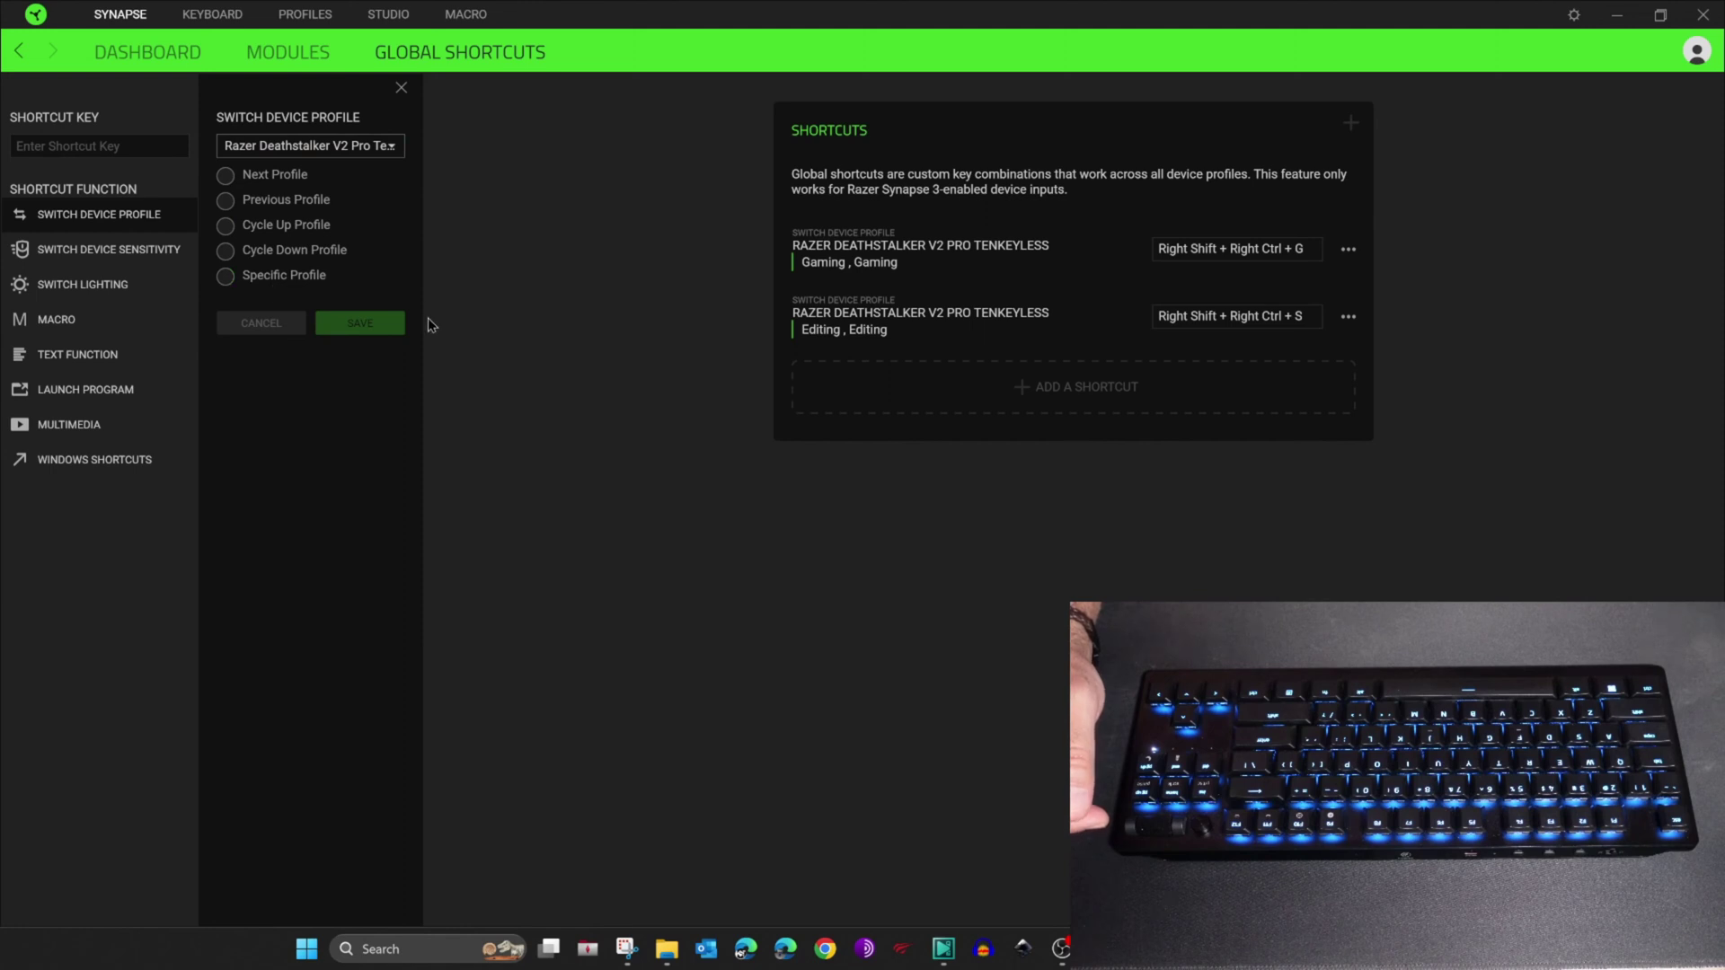
Make the shortcut switch to the Work1 profile with Work1 lighting, and save it
left_click(226, 278)
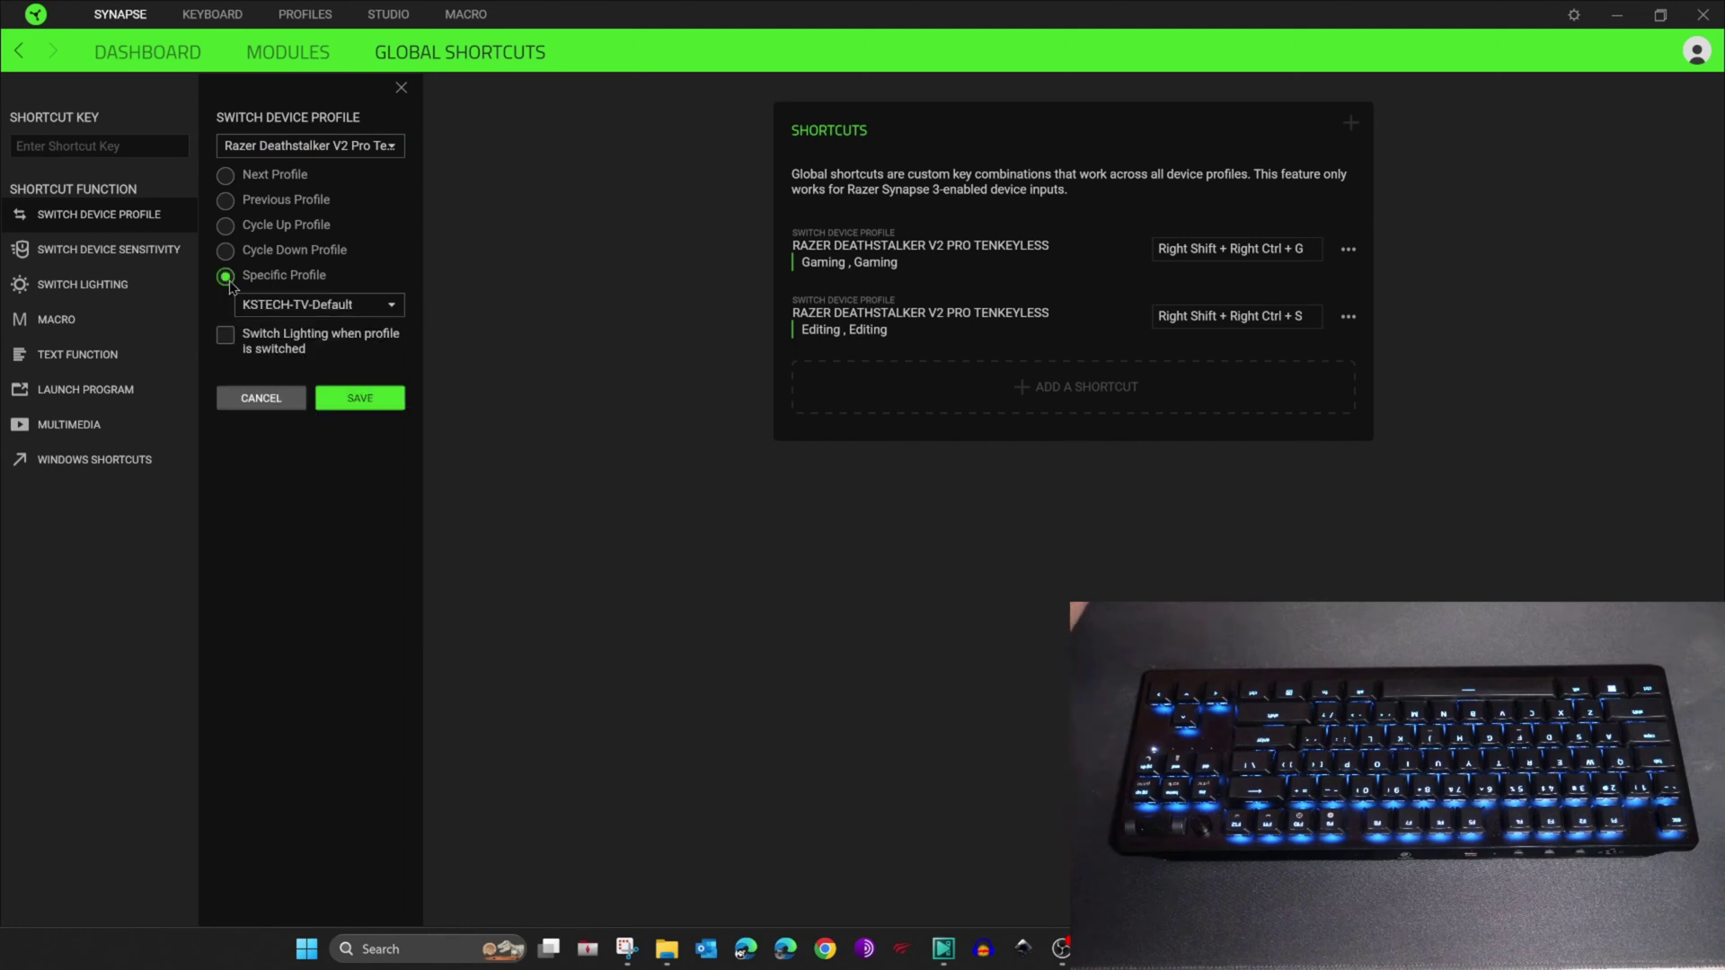
left_click(391, 307)
left_click(283, 359)
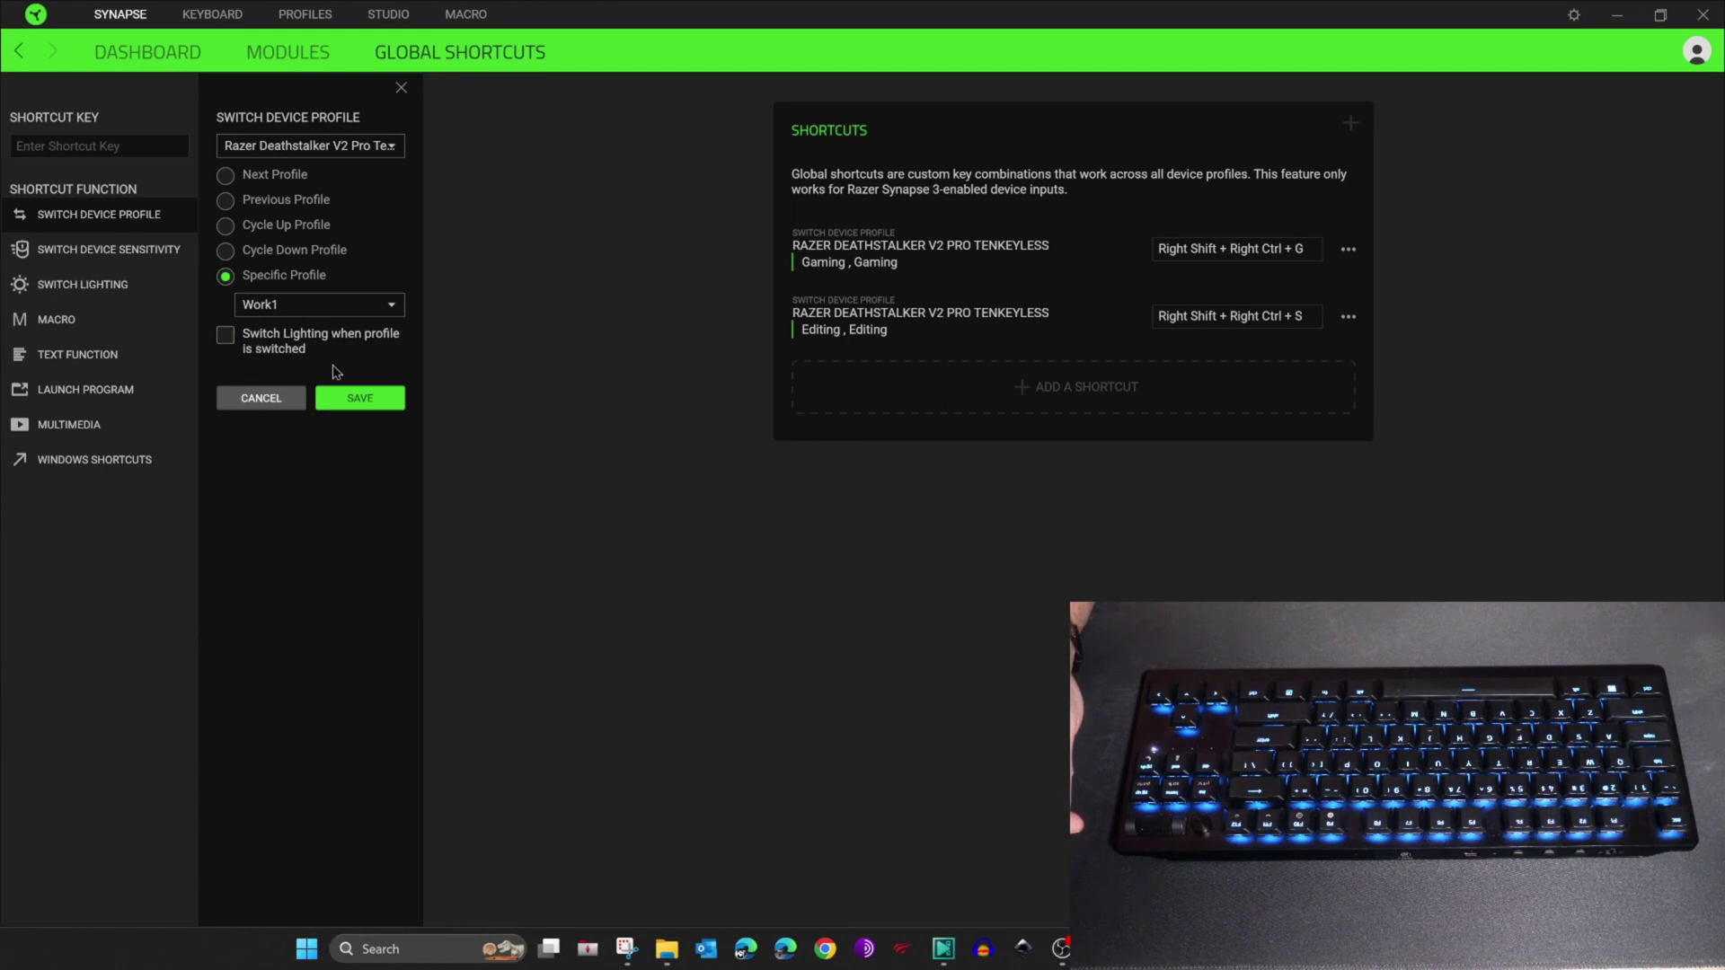
left_click(224, 340)
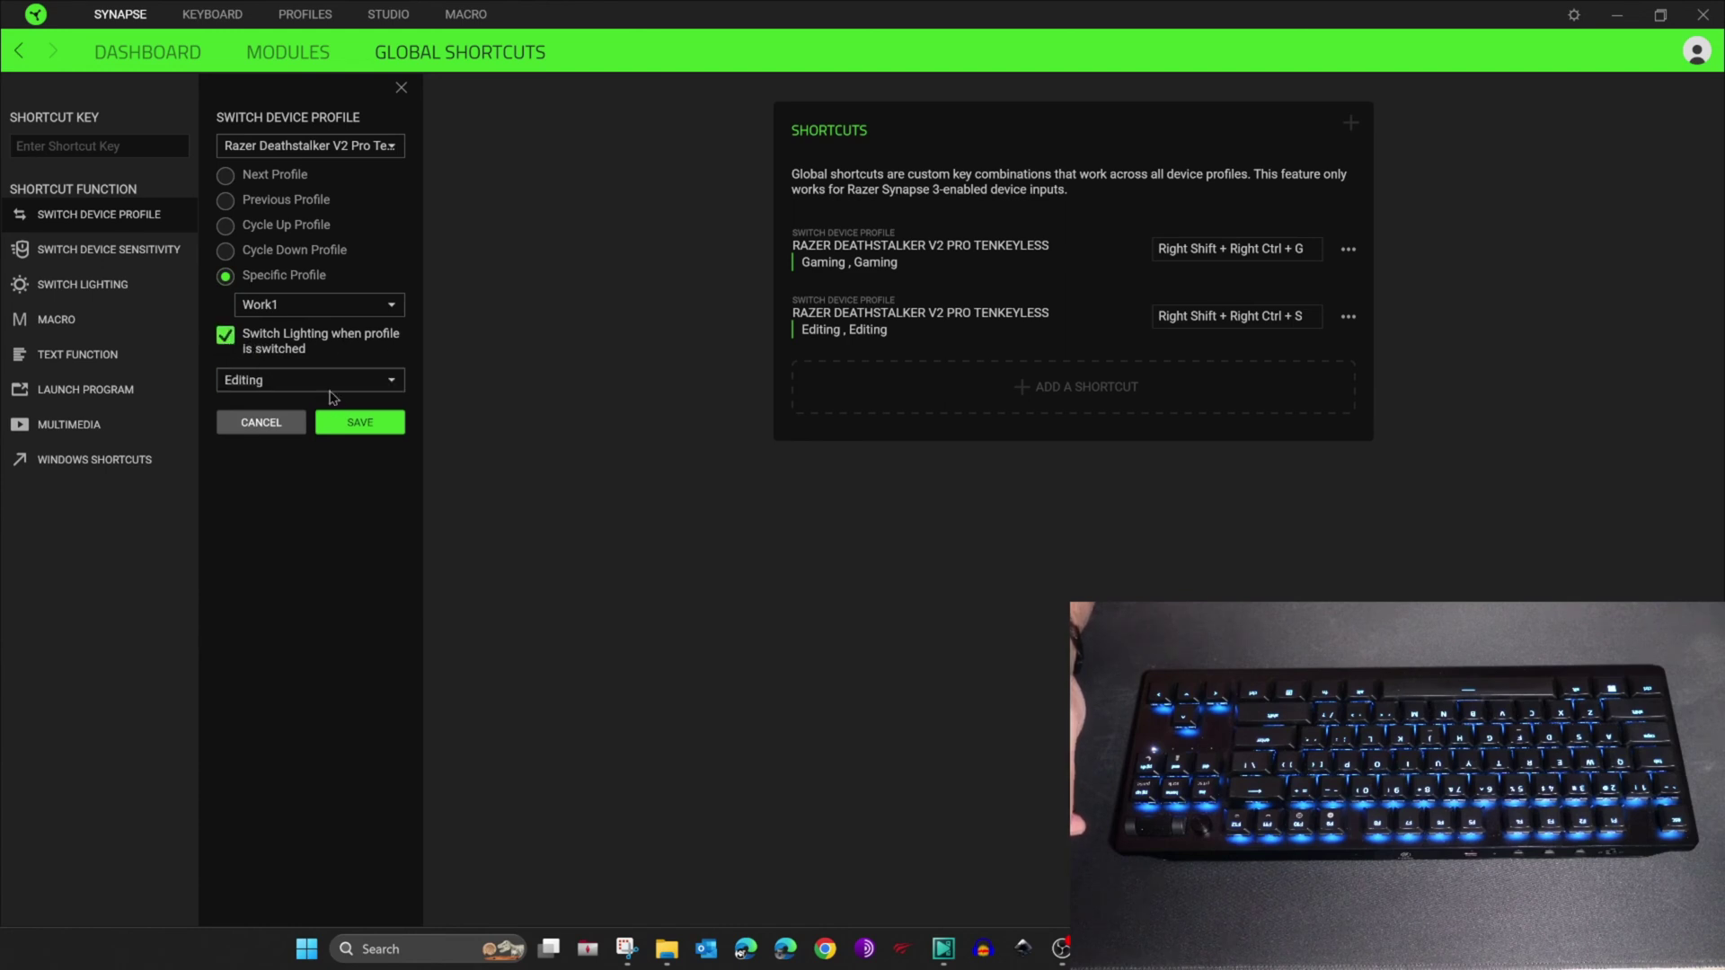
left_click(350, 385)
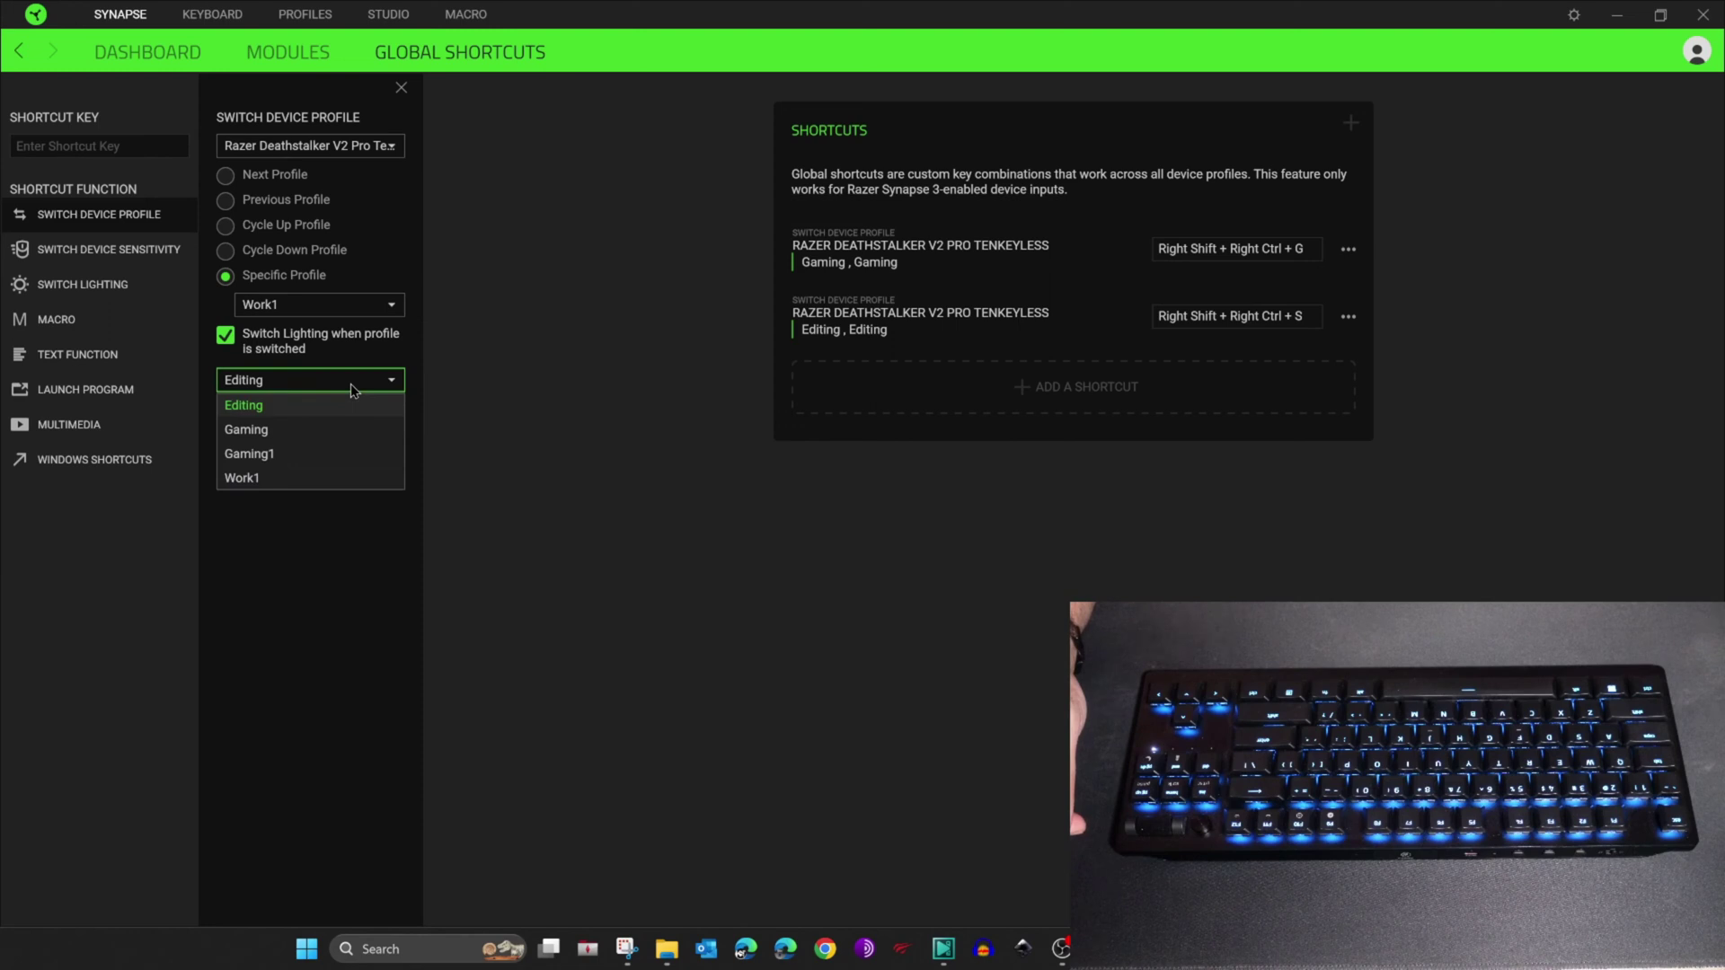
left_click(266, 479)
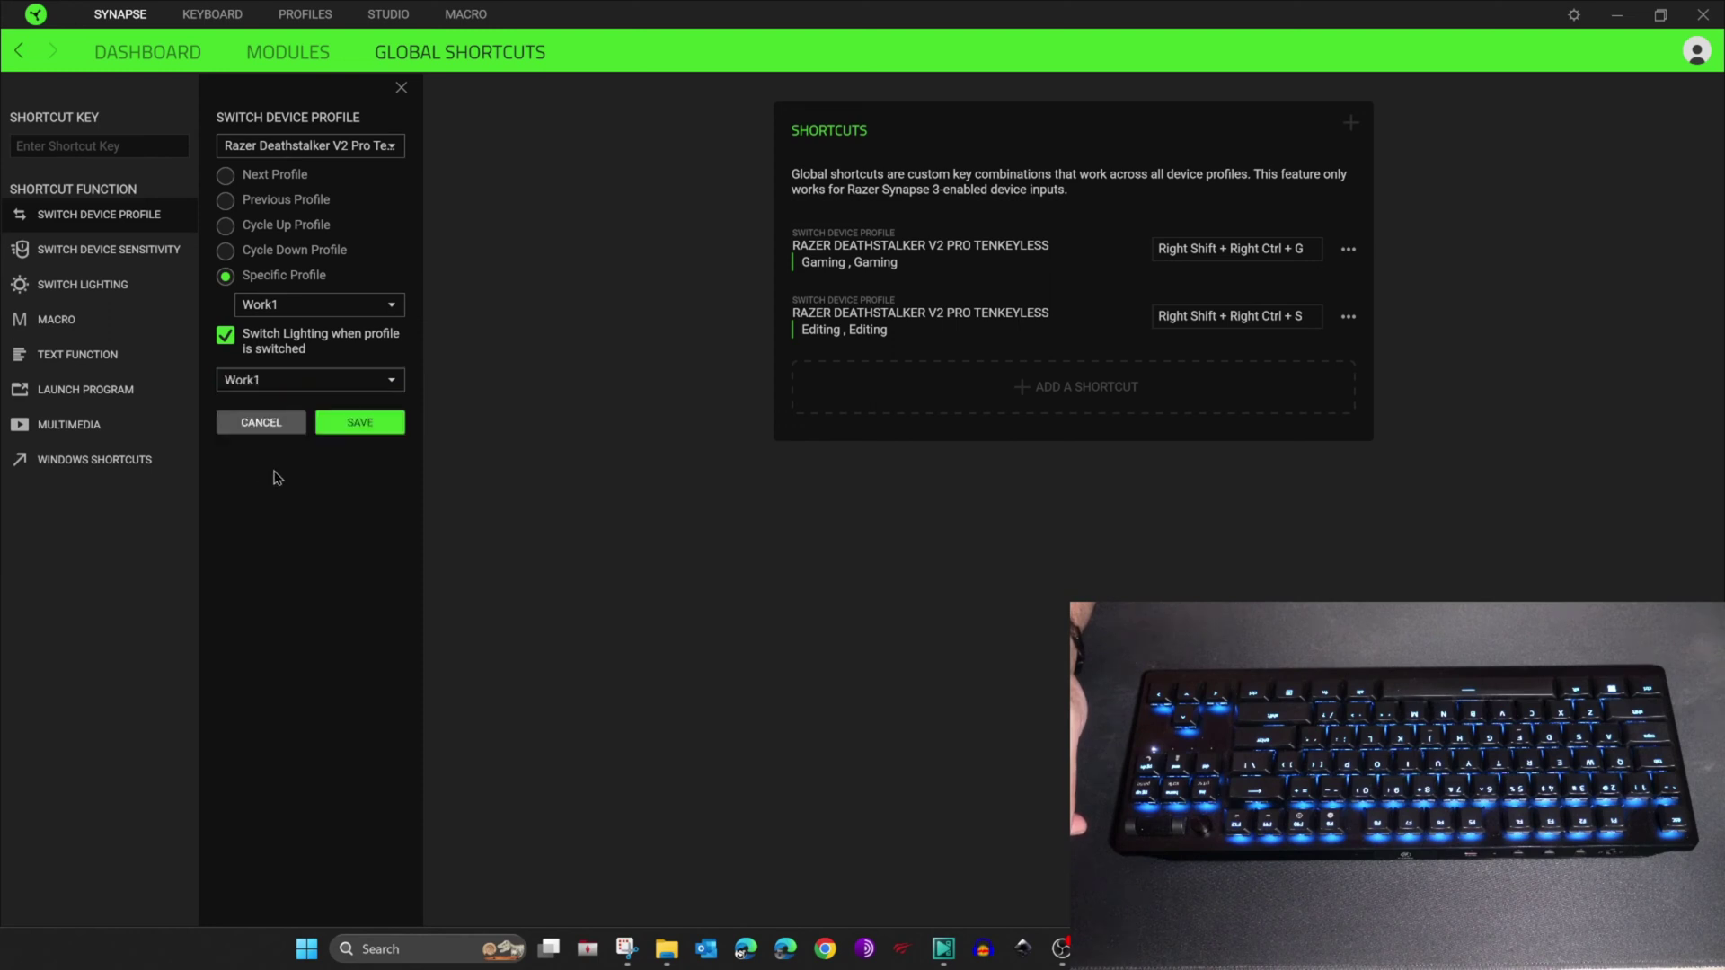
left_click(358, 424)
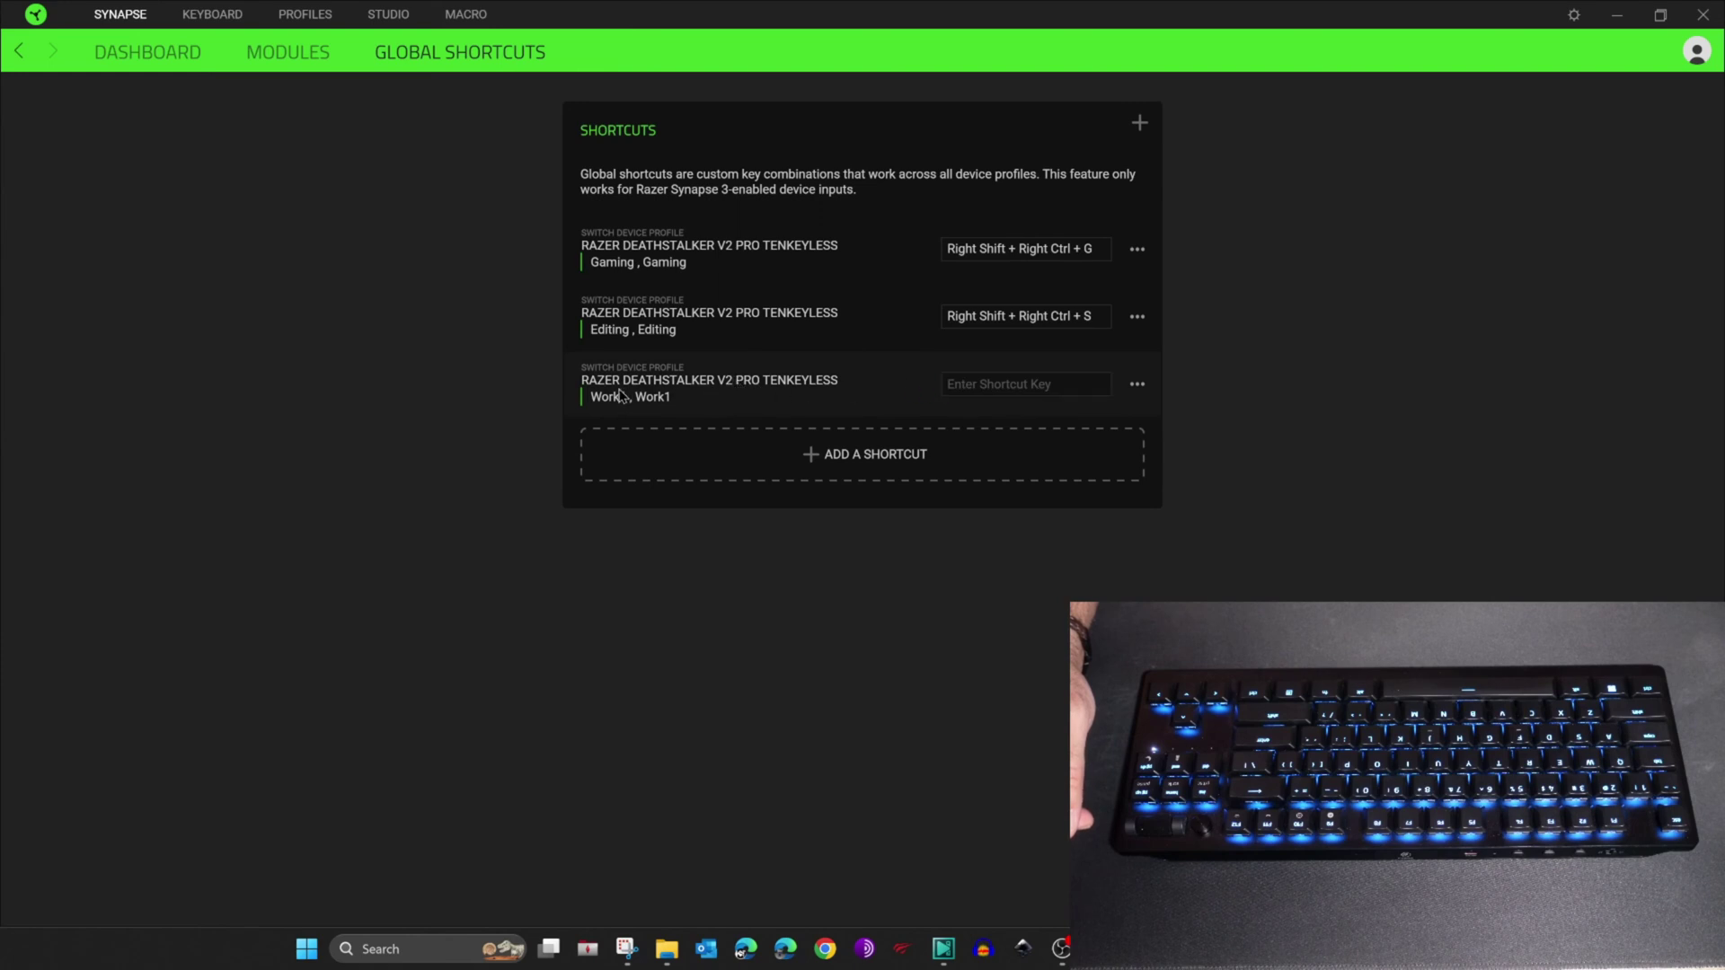
Bind the Work1 shortcut to Right Shift + Right Ctrl + W and commit it
left_click(996, 384)
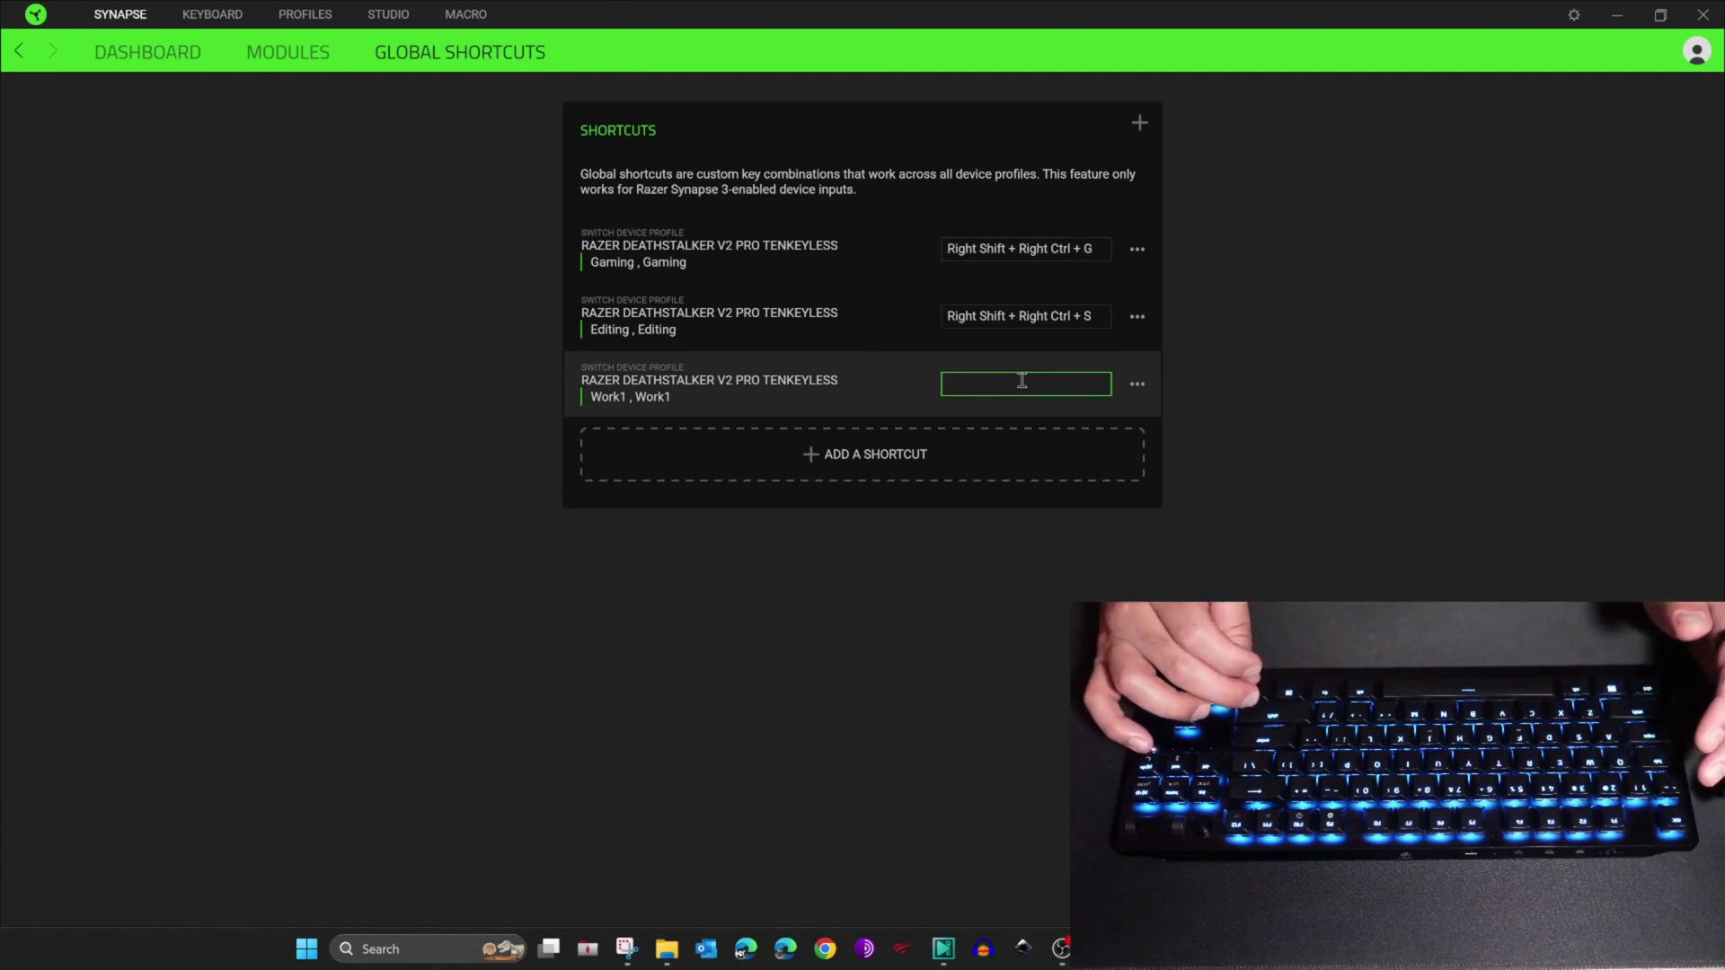
right_click(1022, 380, "ctrl+shift")
key("shift+ctrl+w")
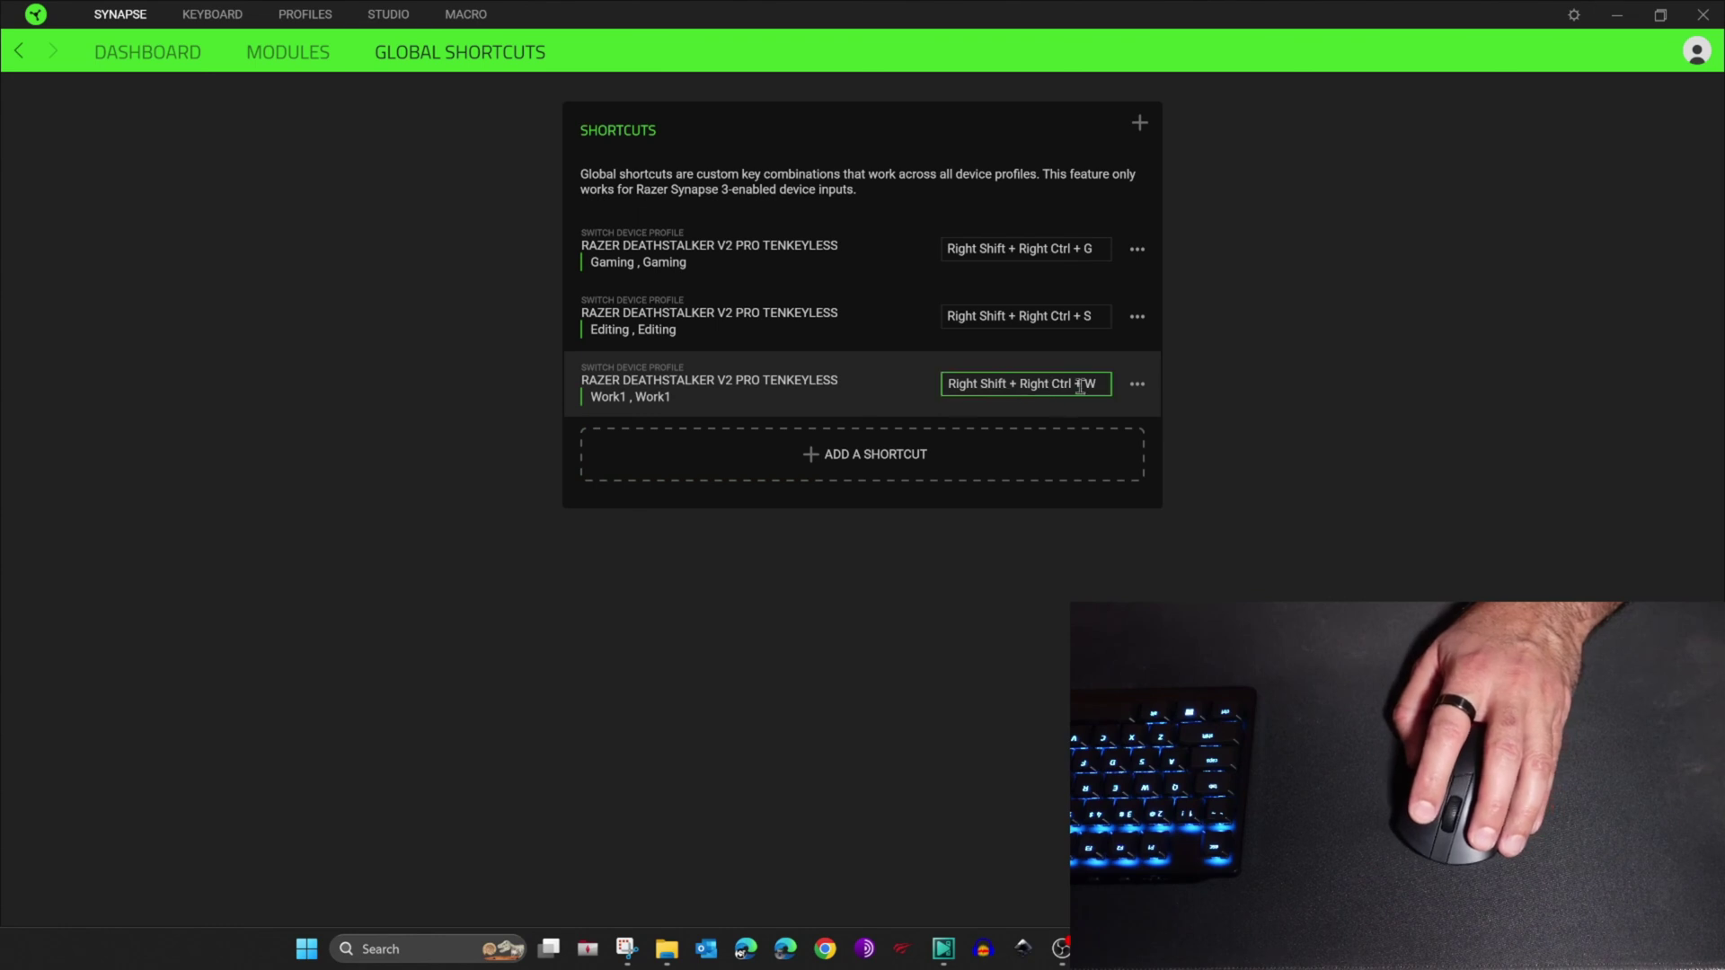
right_click(905, 406, "ctrl+shift")
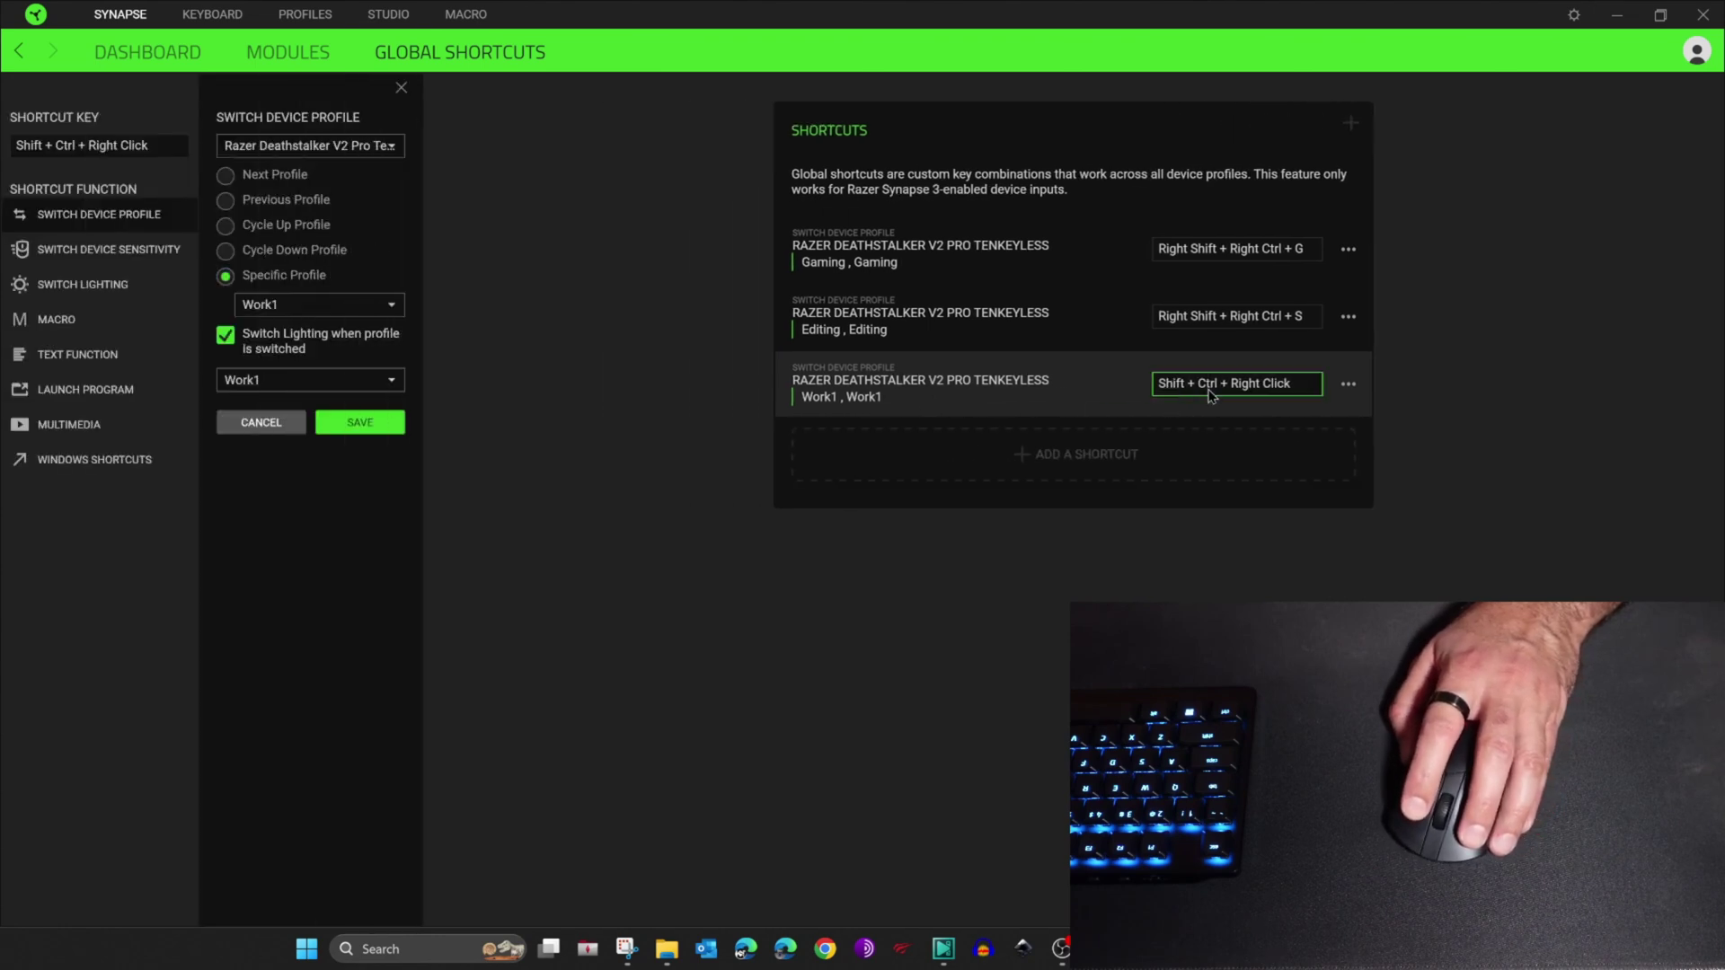
left_click(1290, 393)
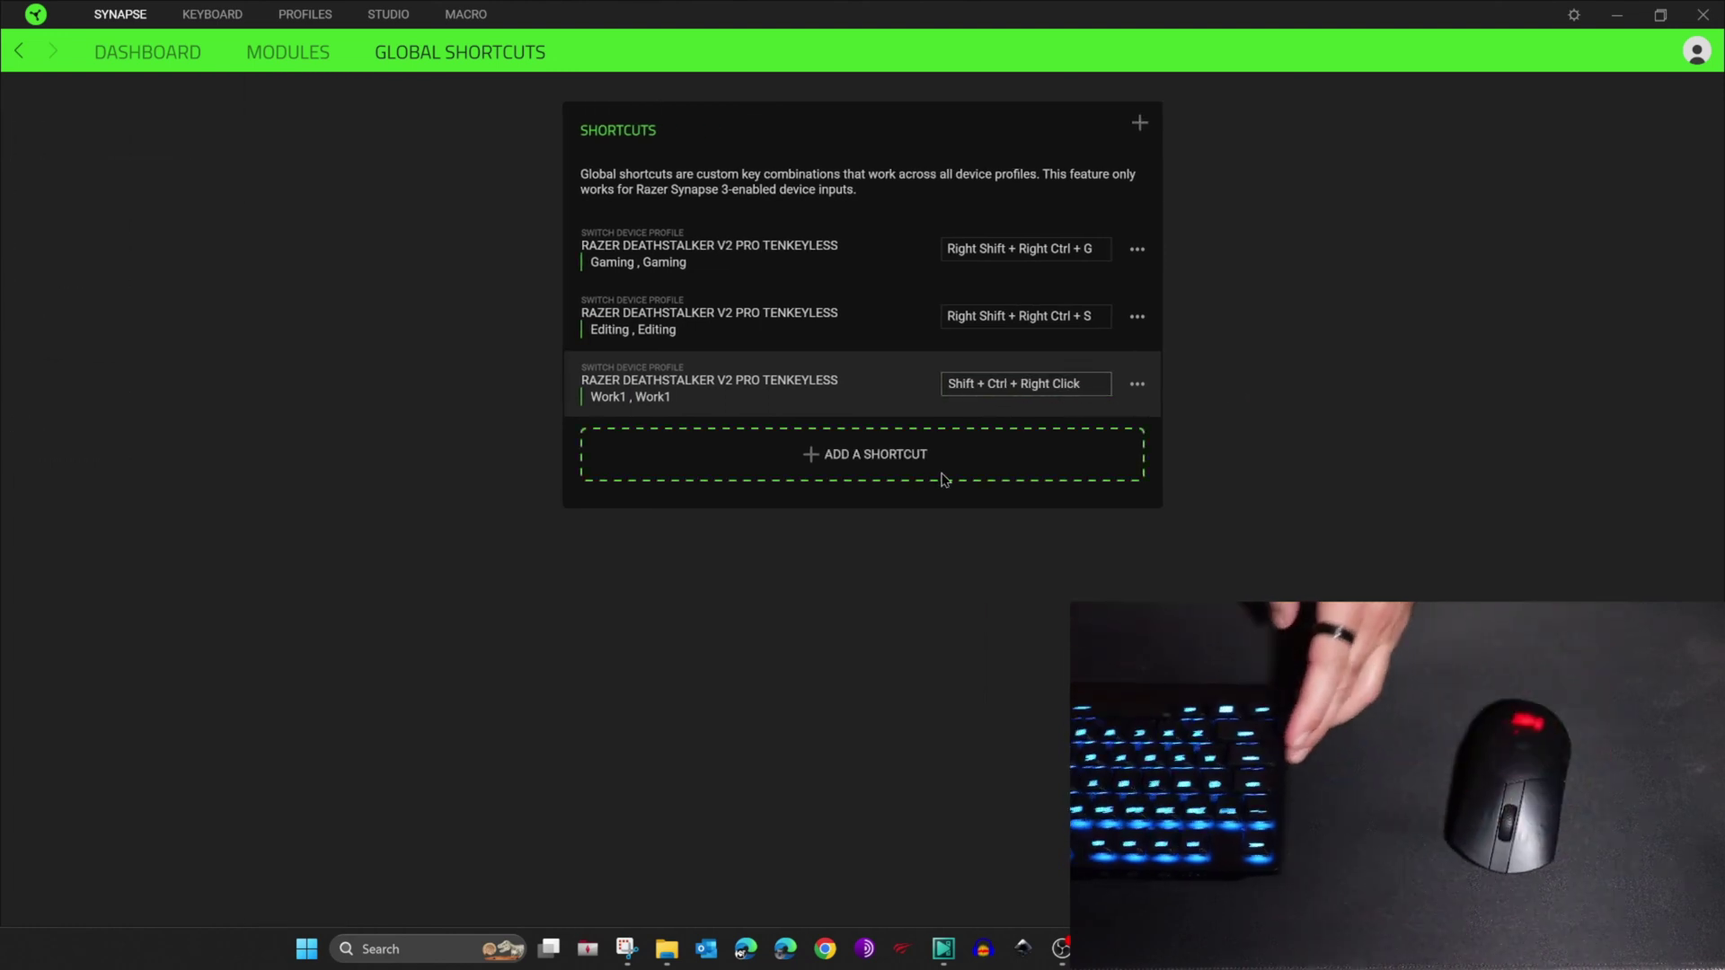
right_click(1, 521, "ctrl")
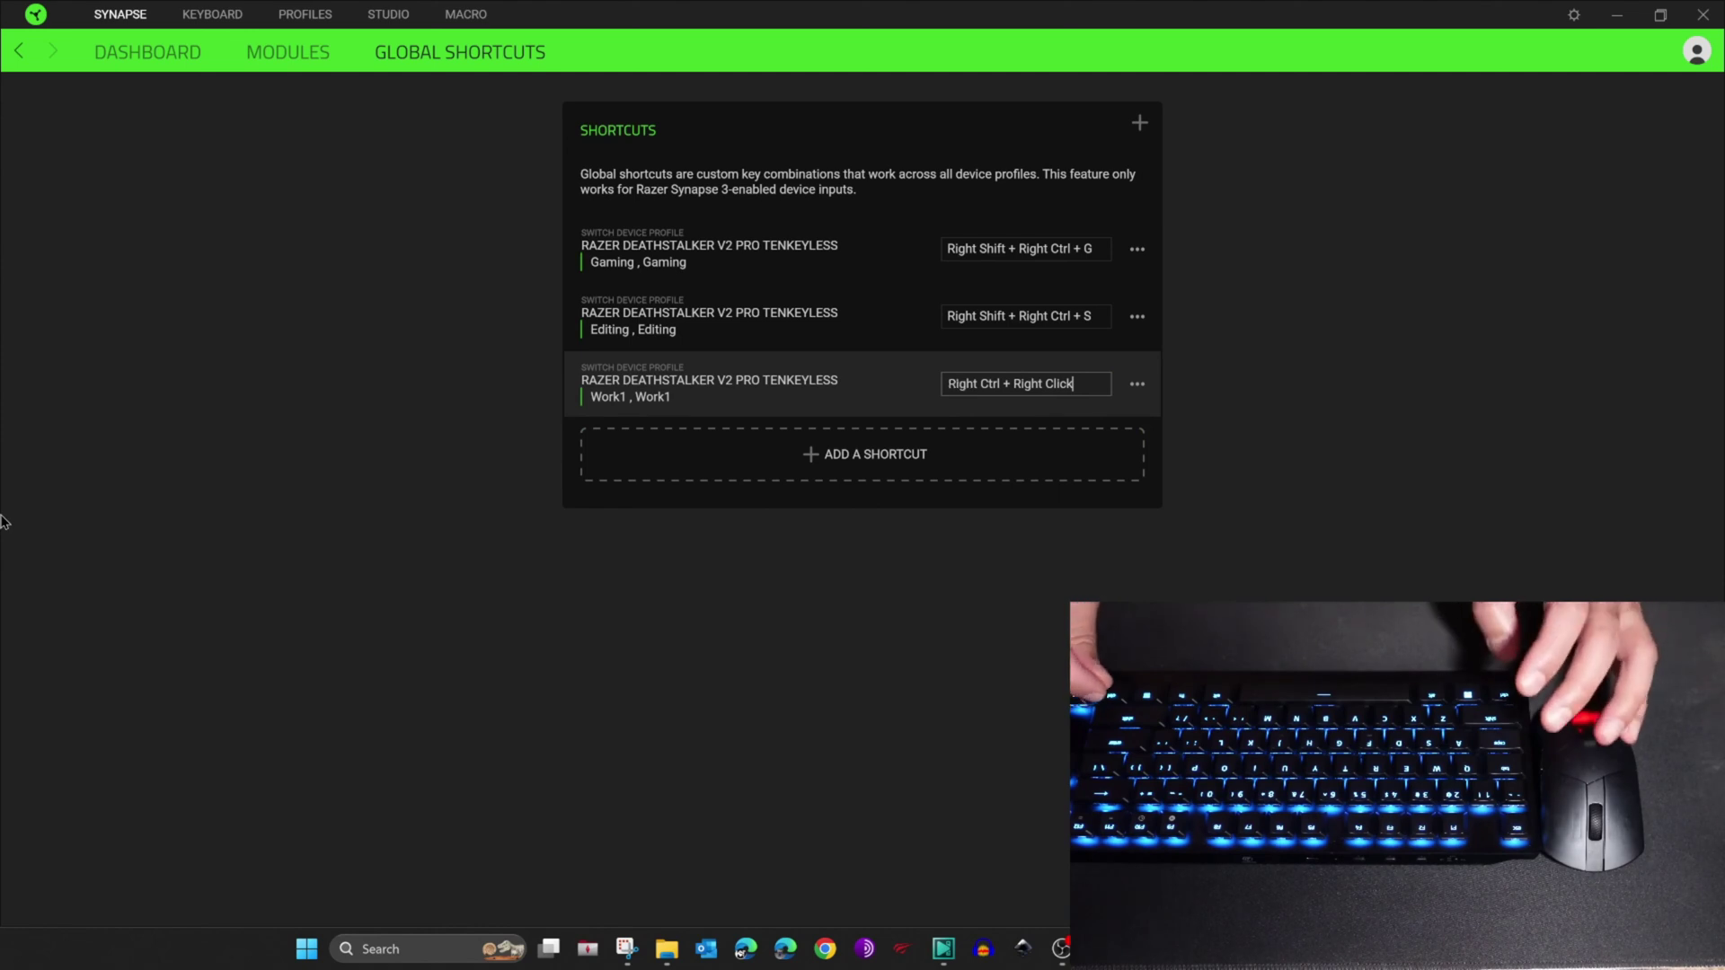
right_click(15, 464, "ctrl+shift")
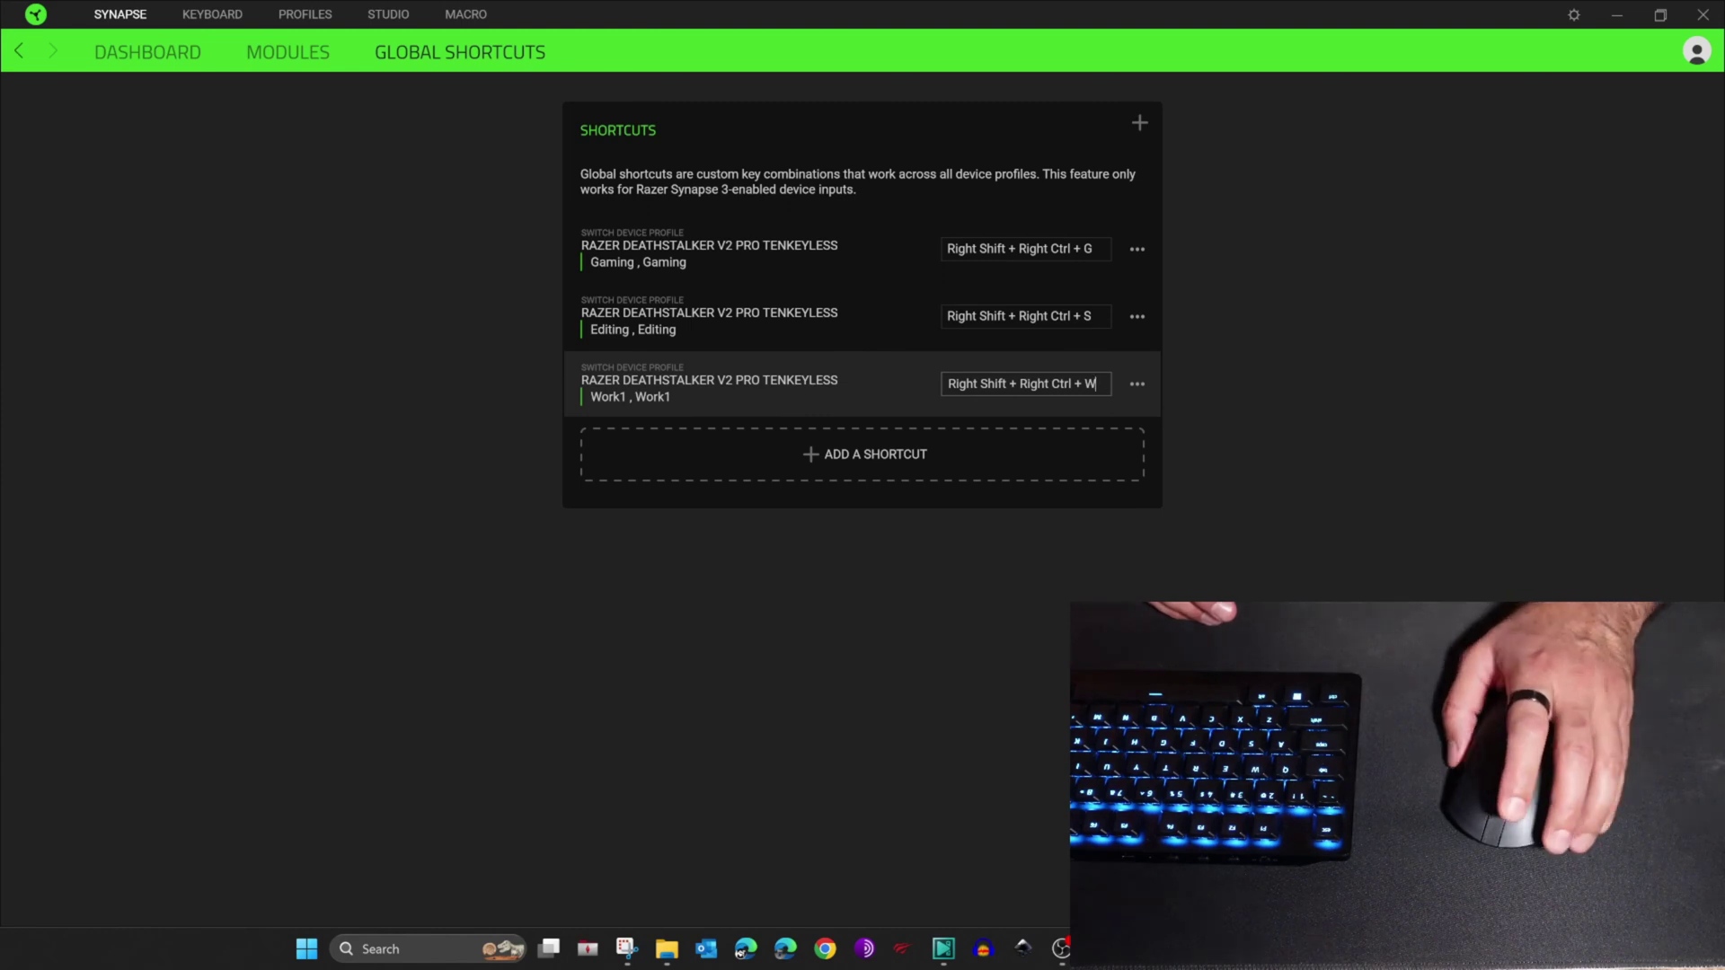
left_click(900, 375)
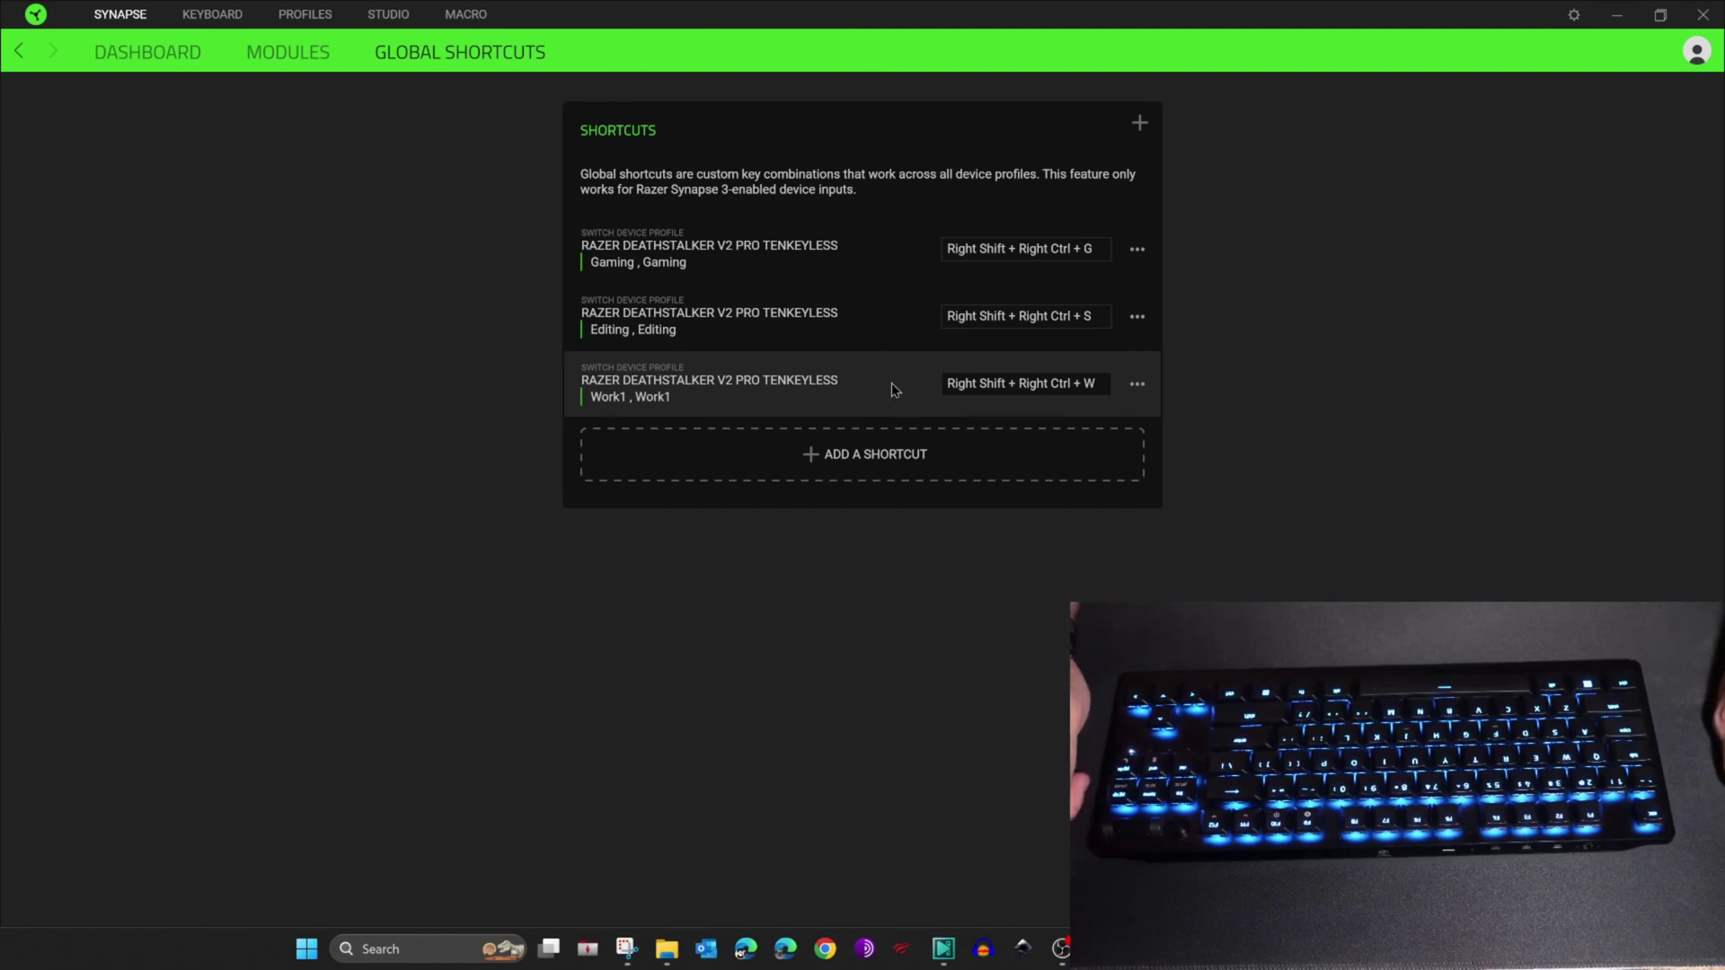
Add and save a shortcut switching to the Gaming1 profile with Gaming1 lighting
left_click(856, 462)
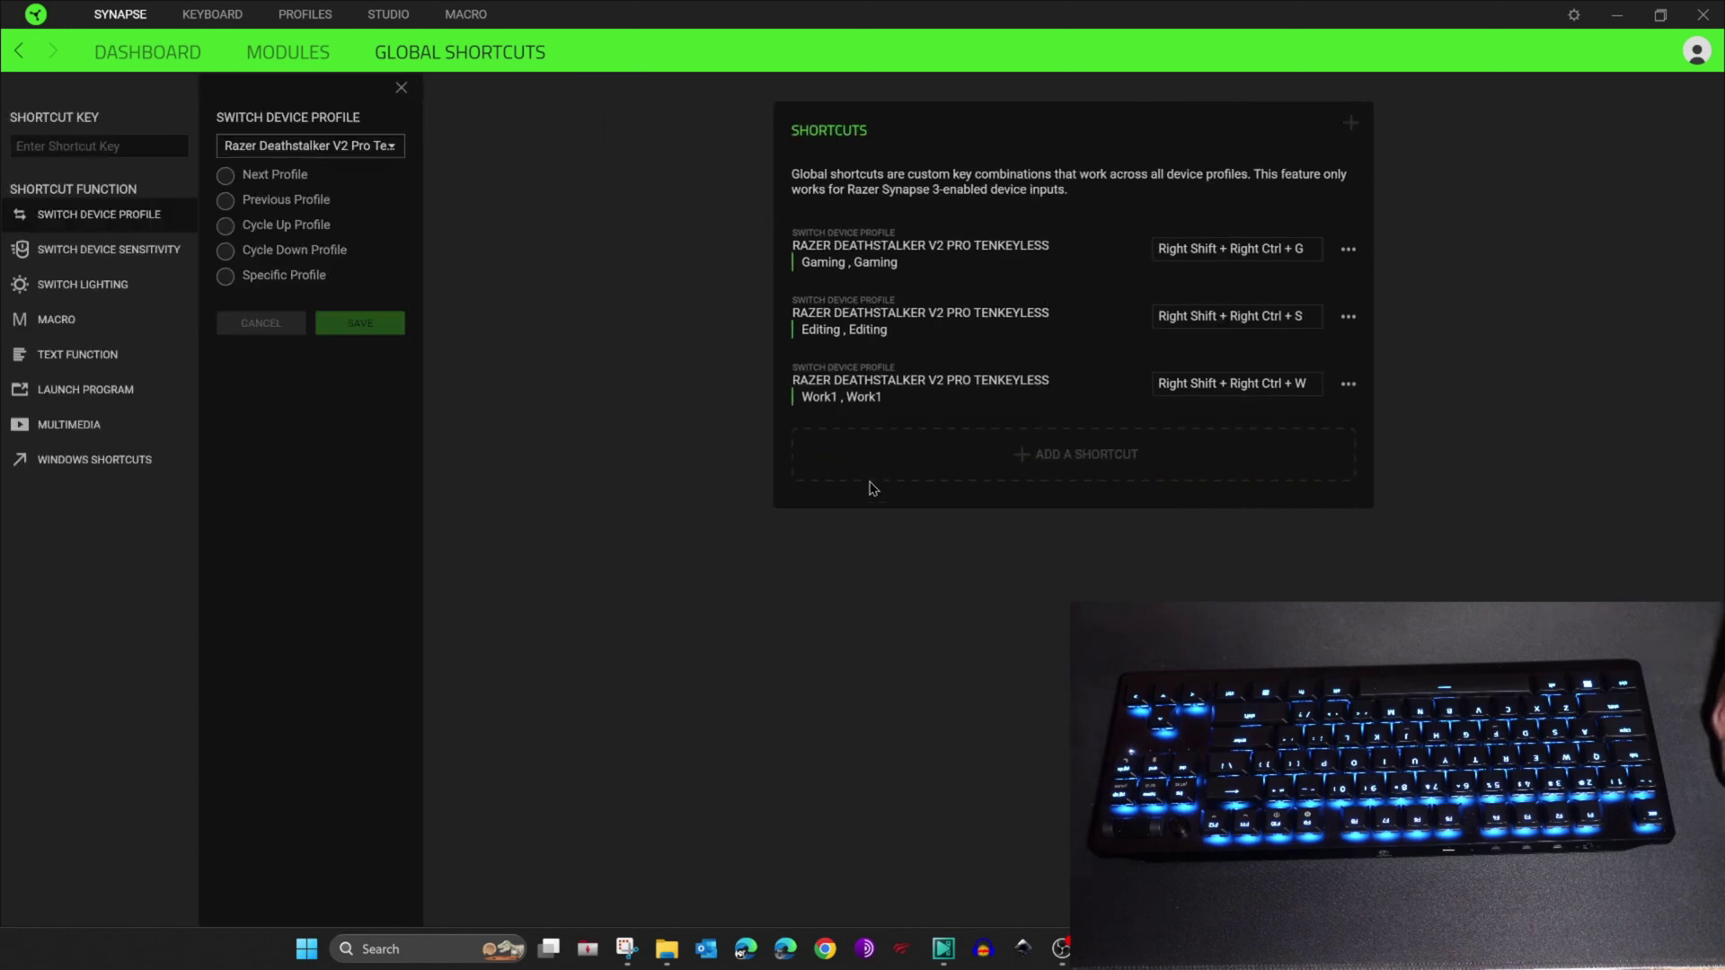
left_click(299, 286)
left_click(305, 305)
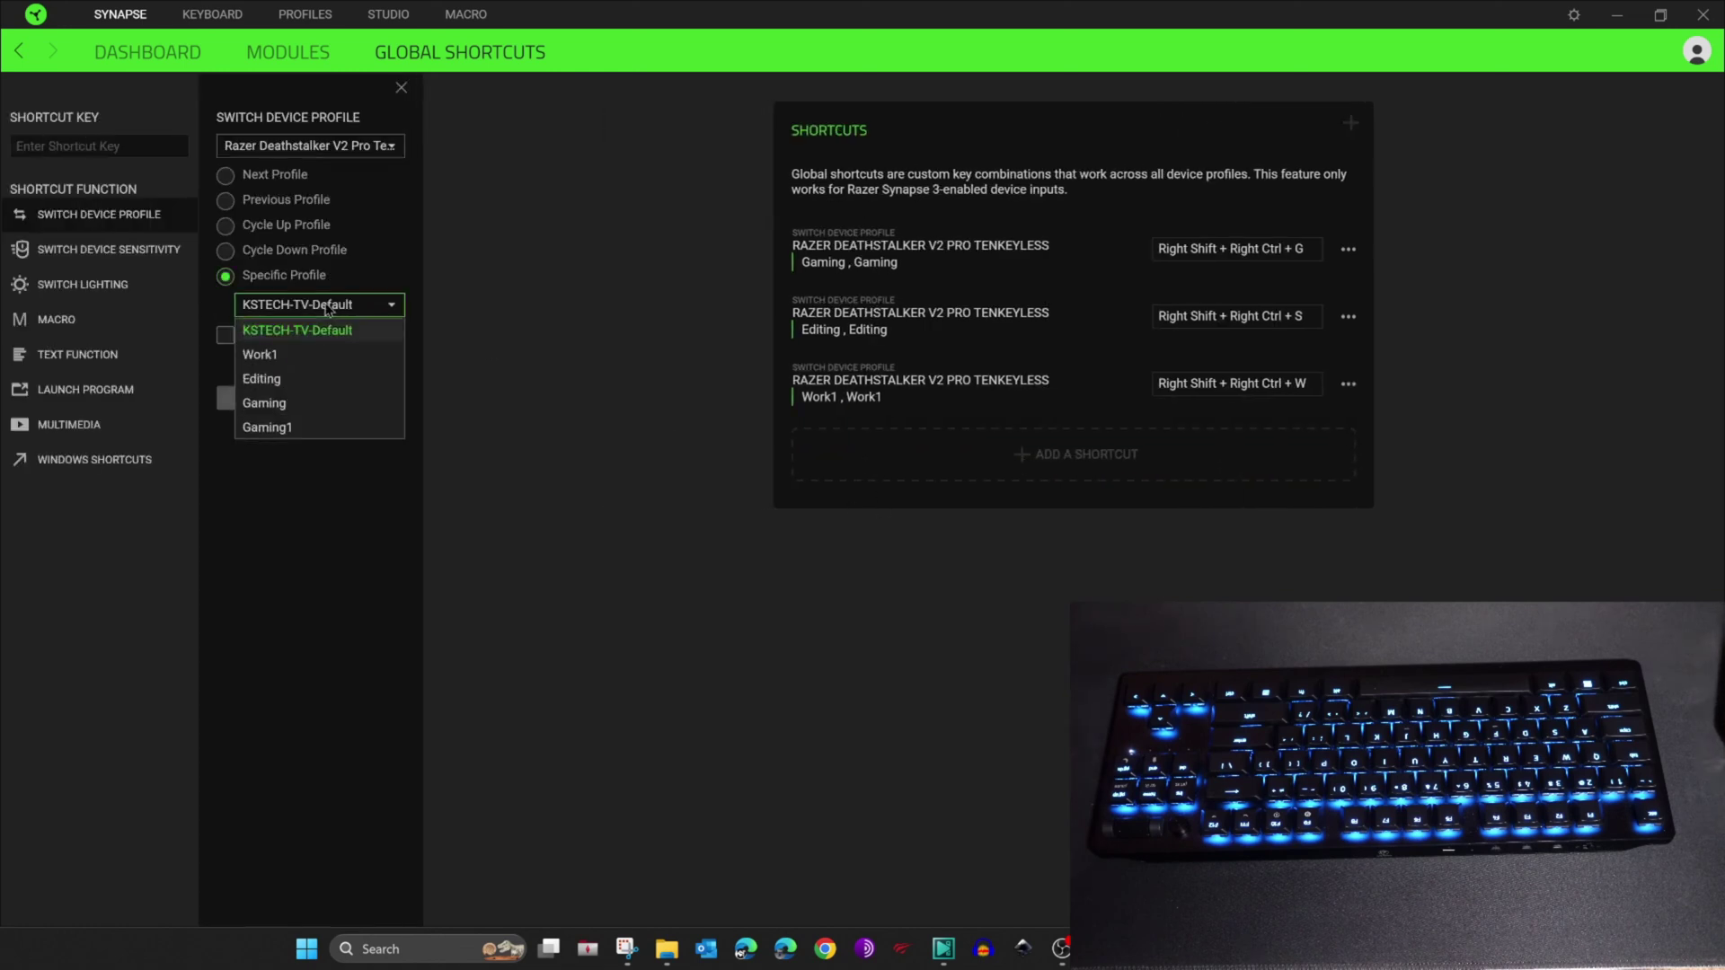
left_click(280, 427)
left_click(225, 335)
left_click(324, 386)
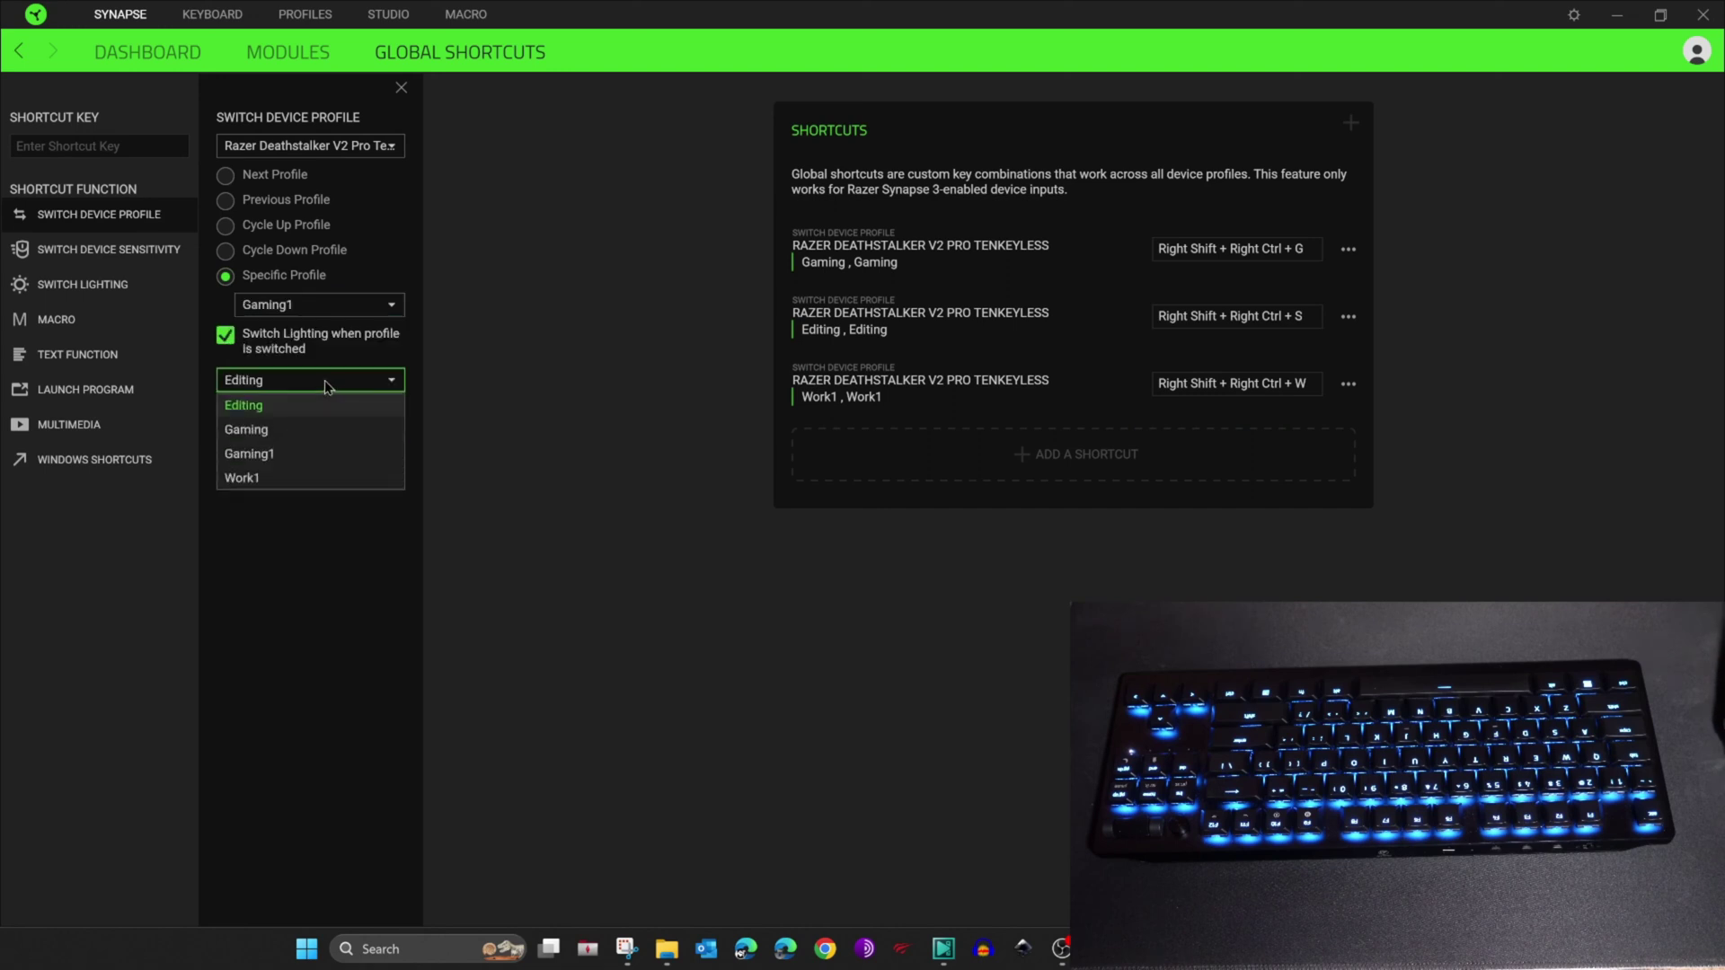
left_click(274, 454)
left_click(354, 433)
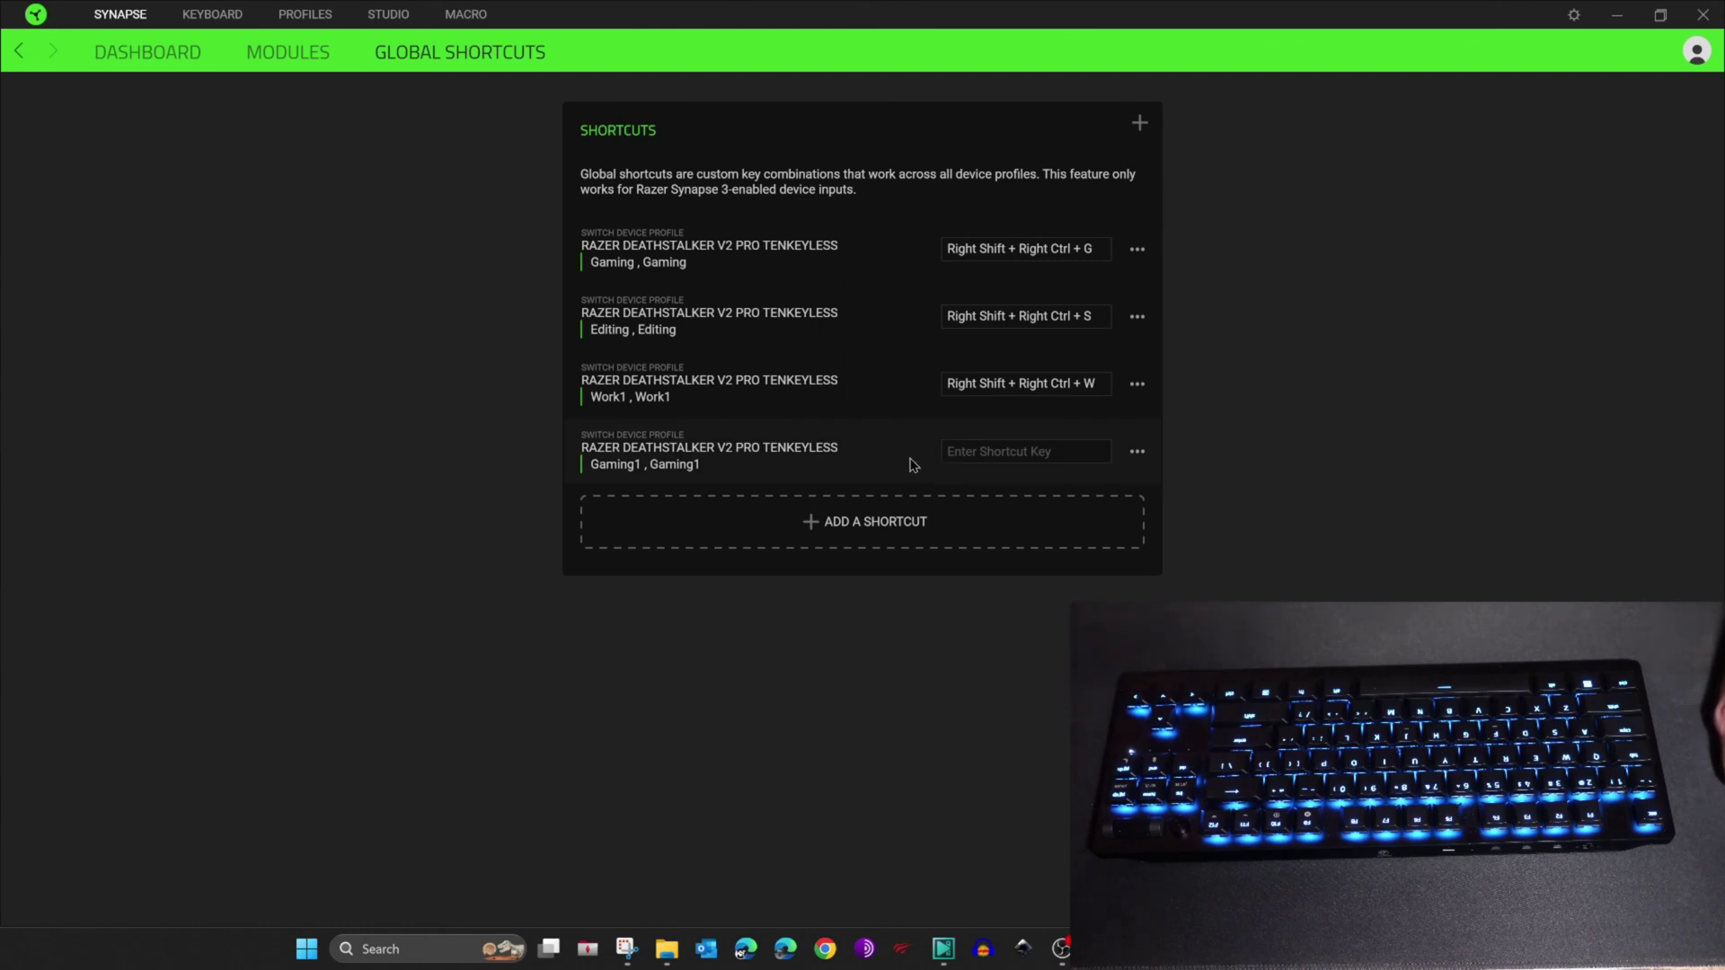
Bind the Gaming1 shortcut to Right Shift + Right Ctrl + E, then close Synapse
left_click(1018, 451)
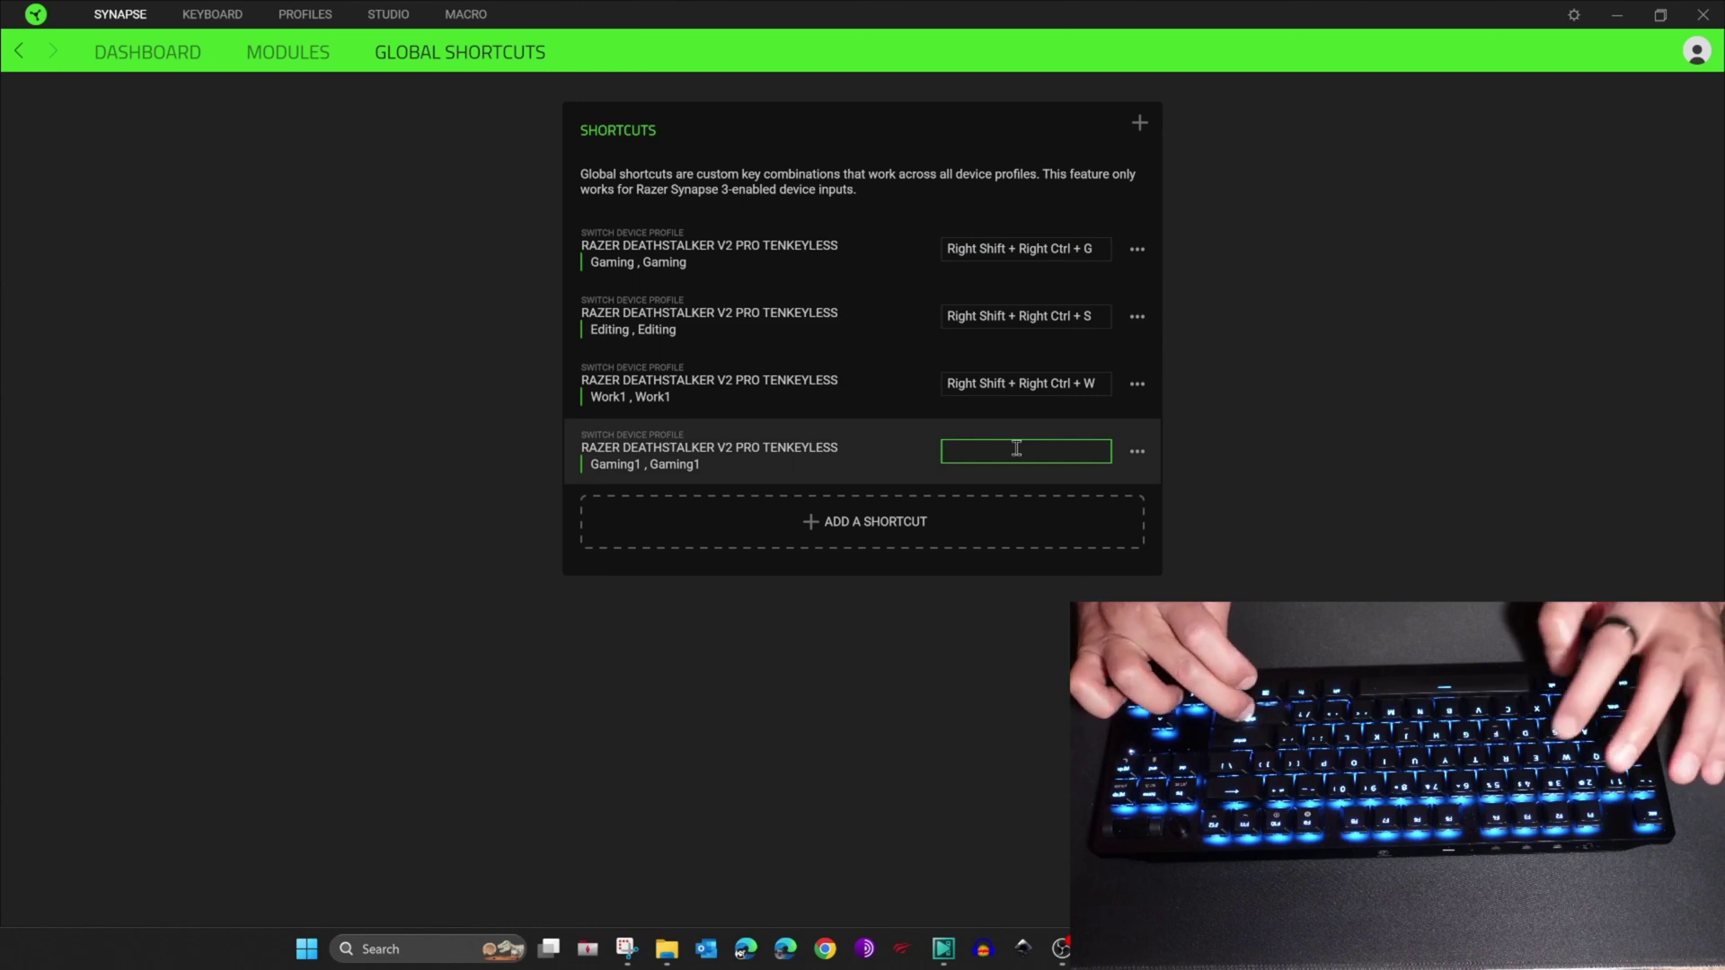
key("ctrl+shift+e")
left_click(905, 465)
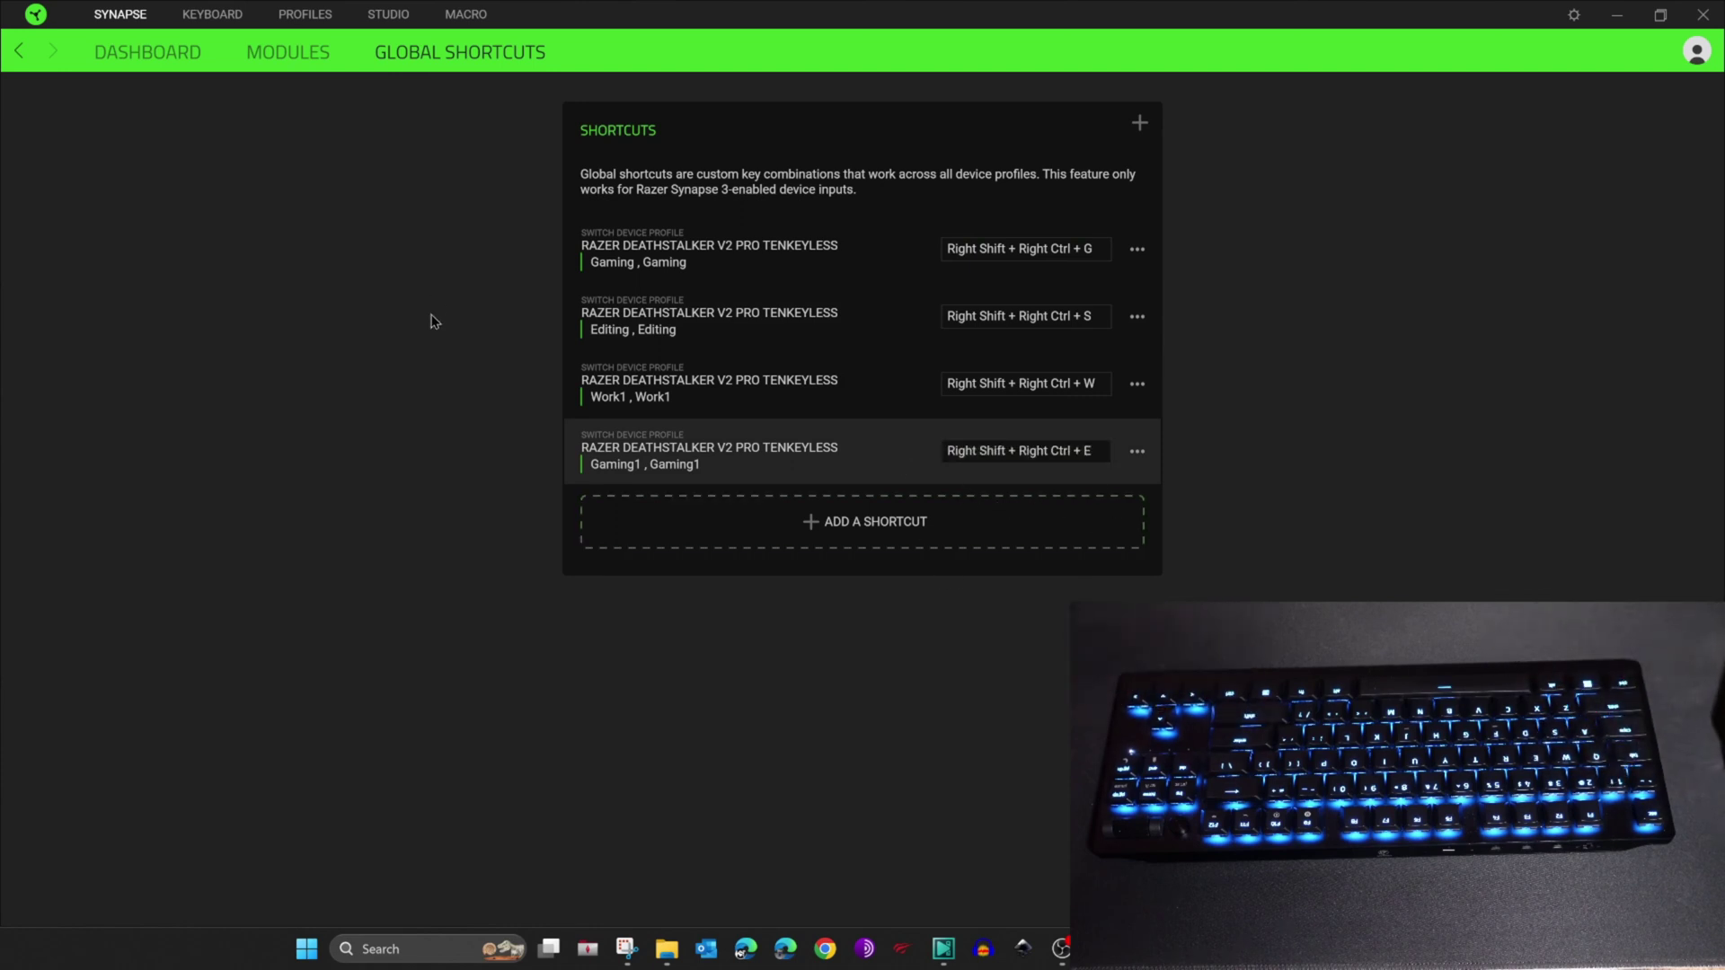
left_click(1705, 15)
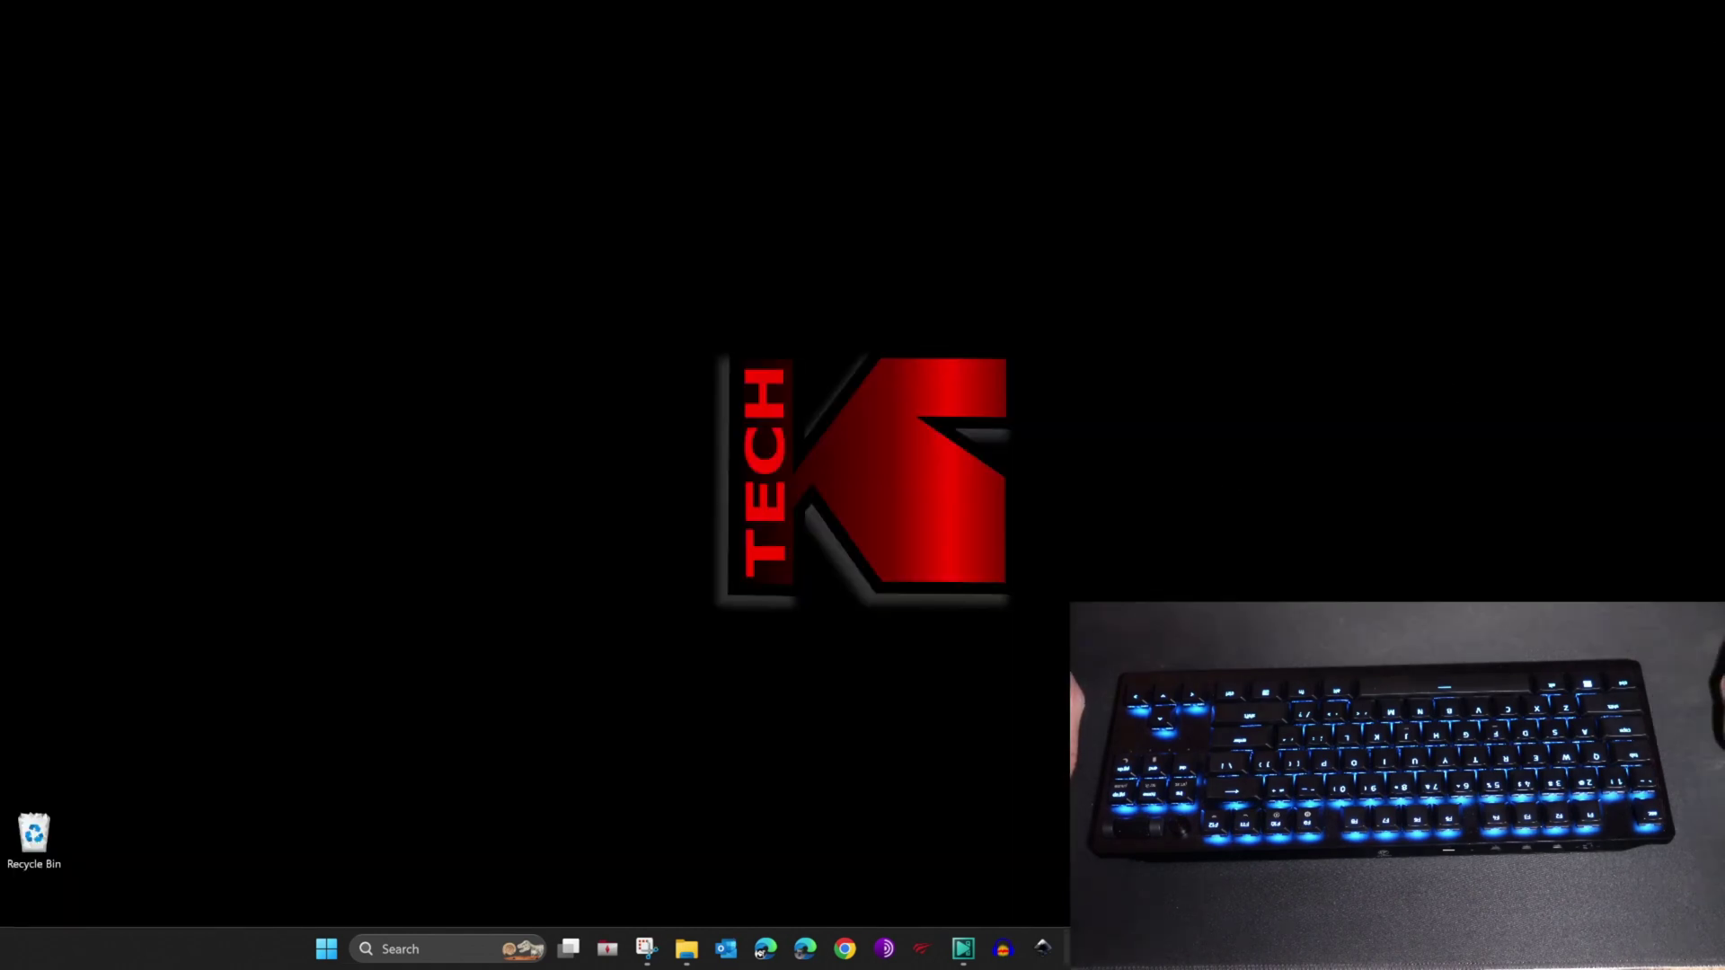
Search for Notepad and launch it
left_click(417, 949)
type("notepad")
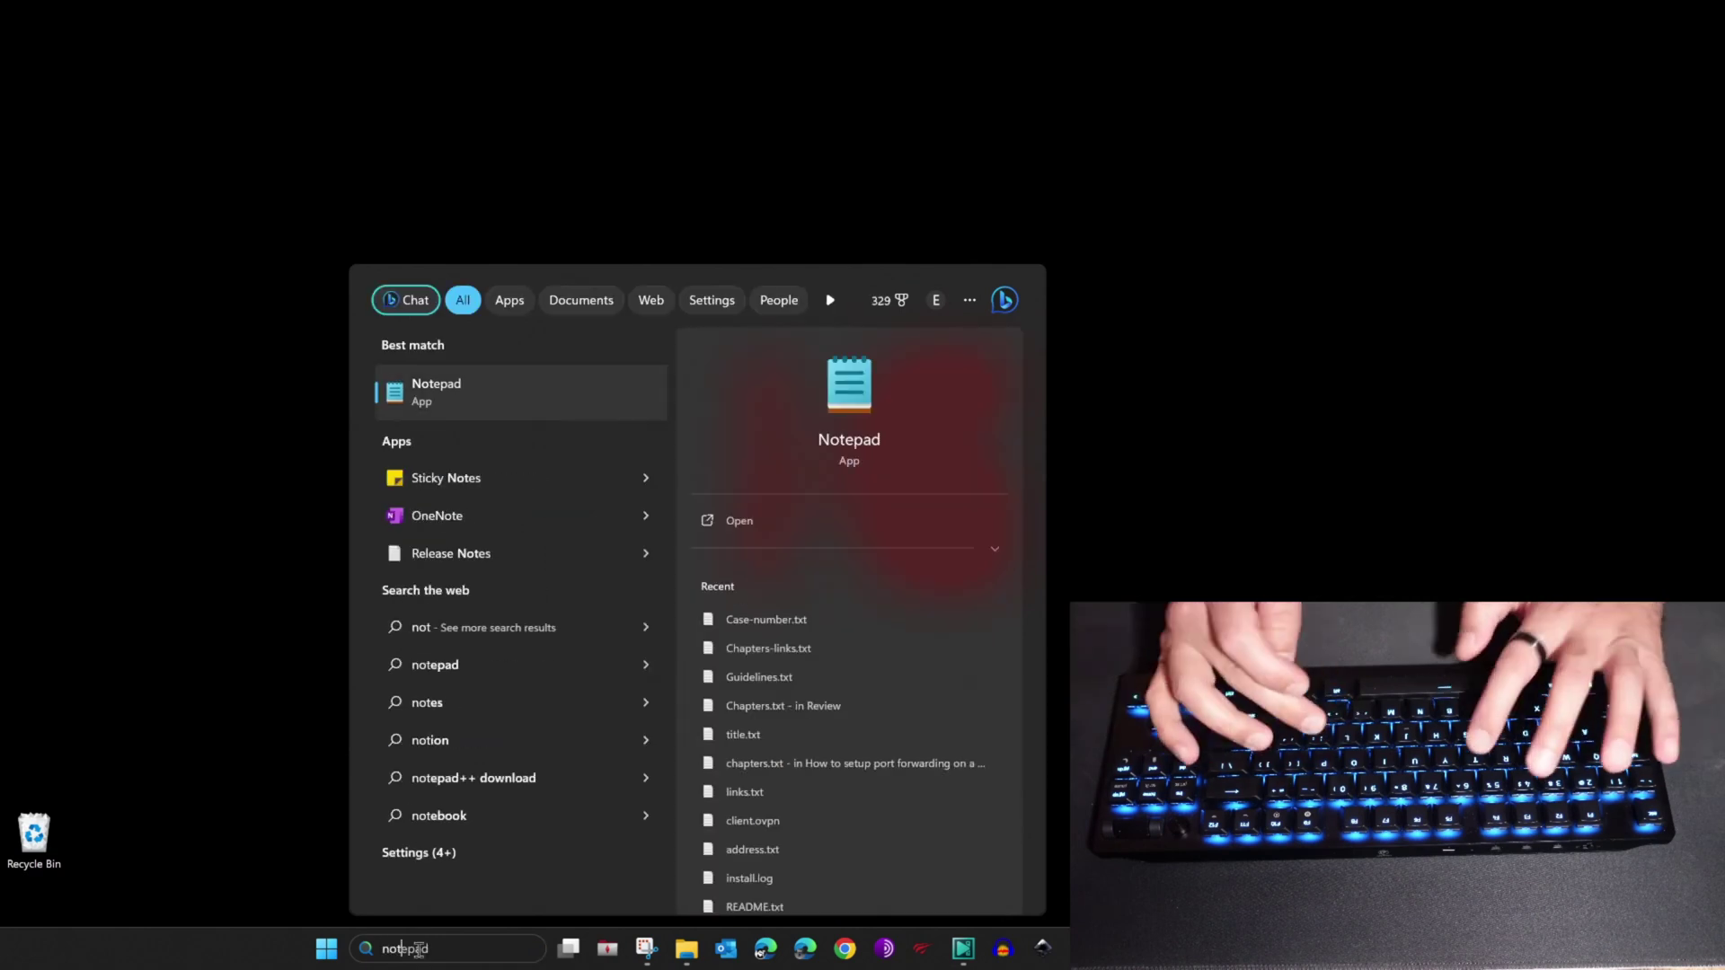
key("Return")
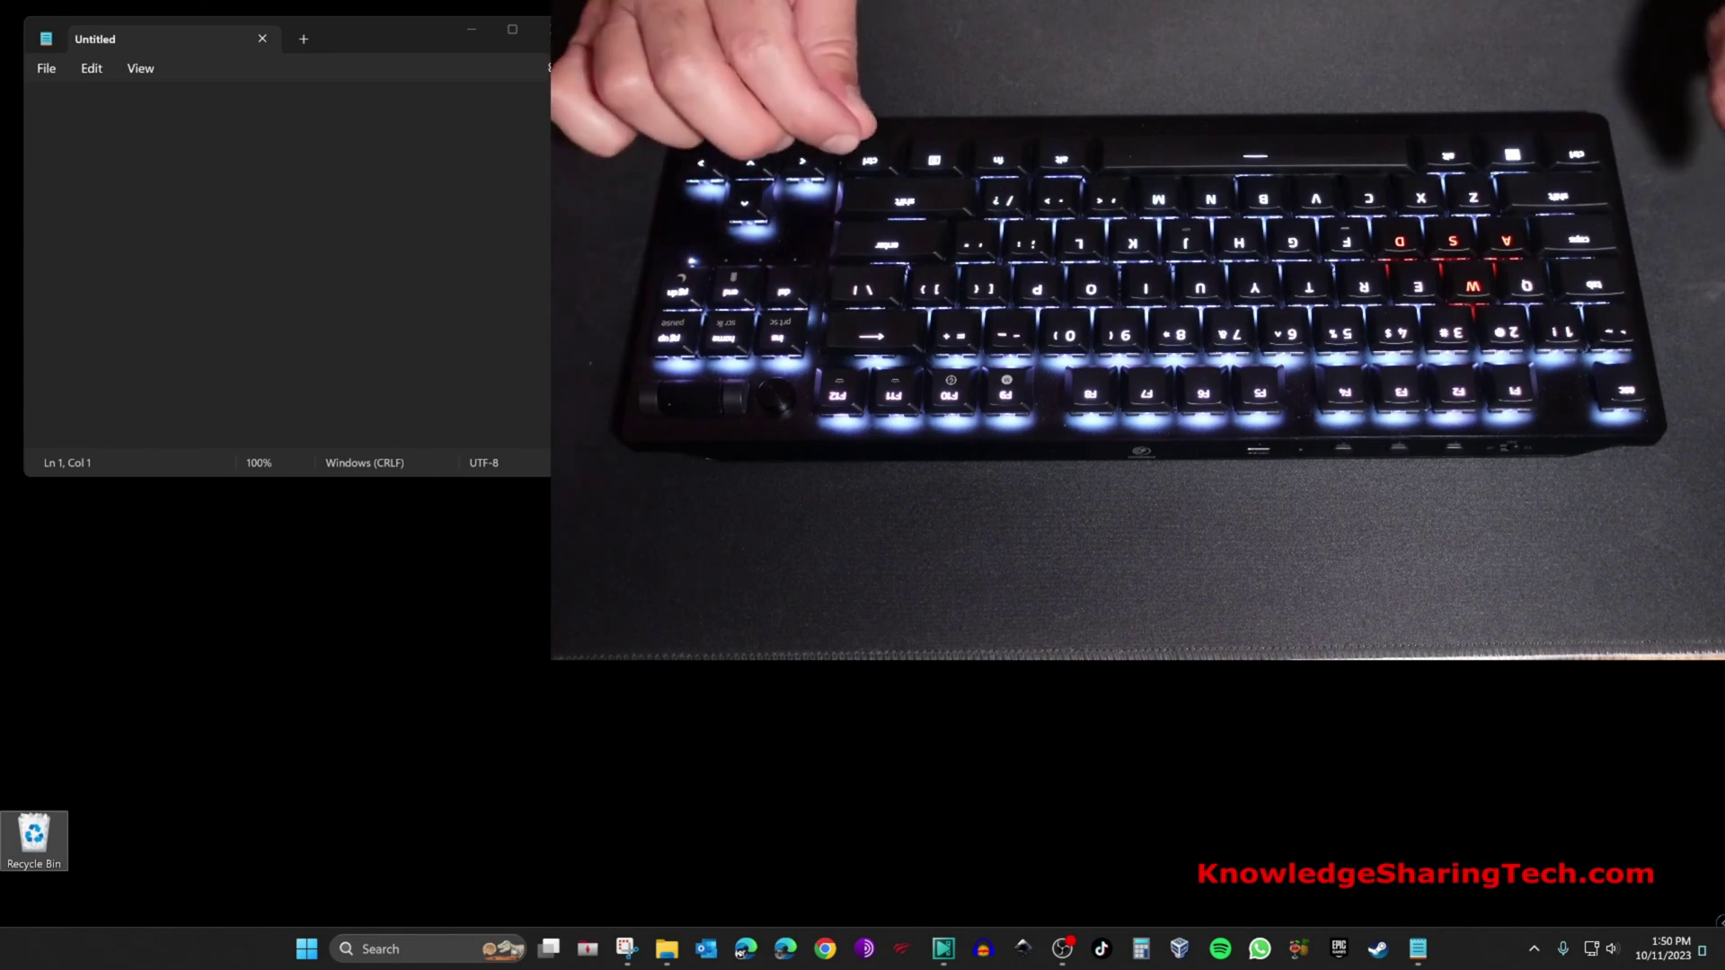
Switch to the Work1 profile, type KSTECH in the note, and start saving it
key("ctrl")
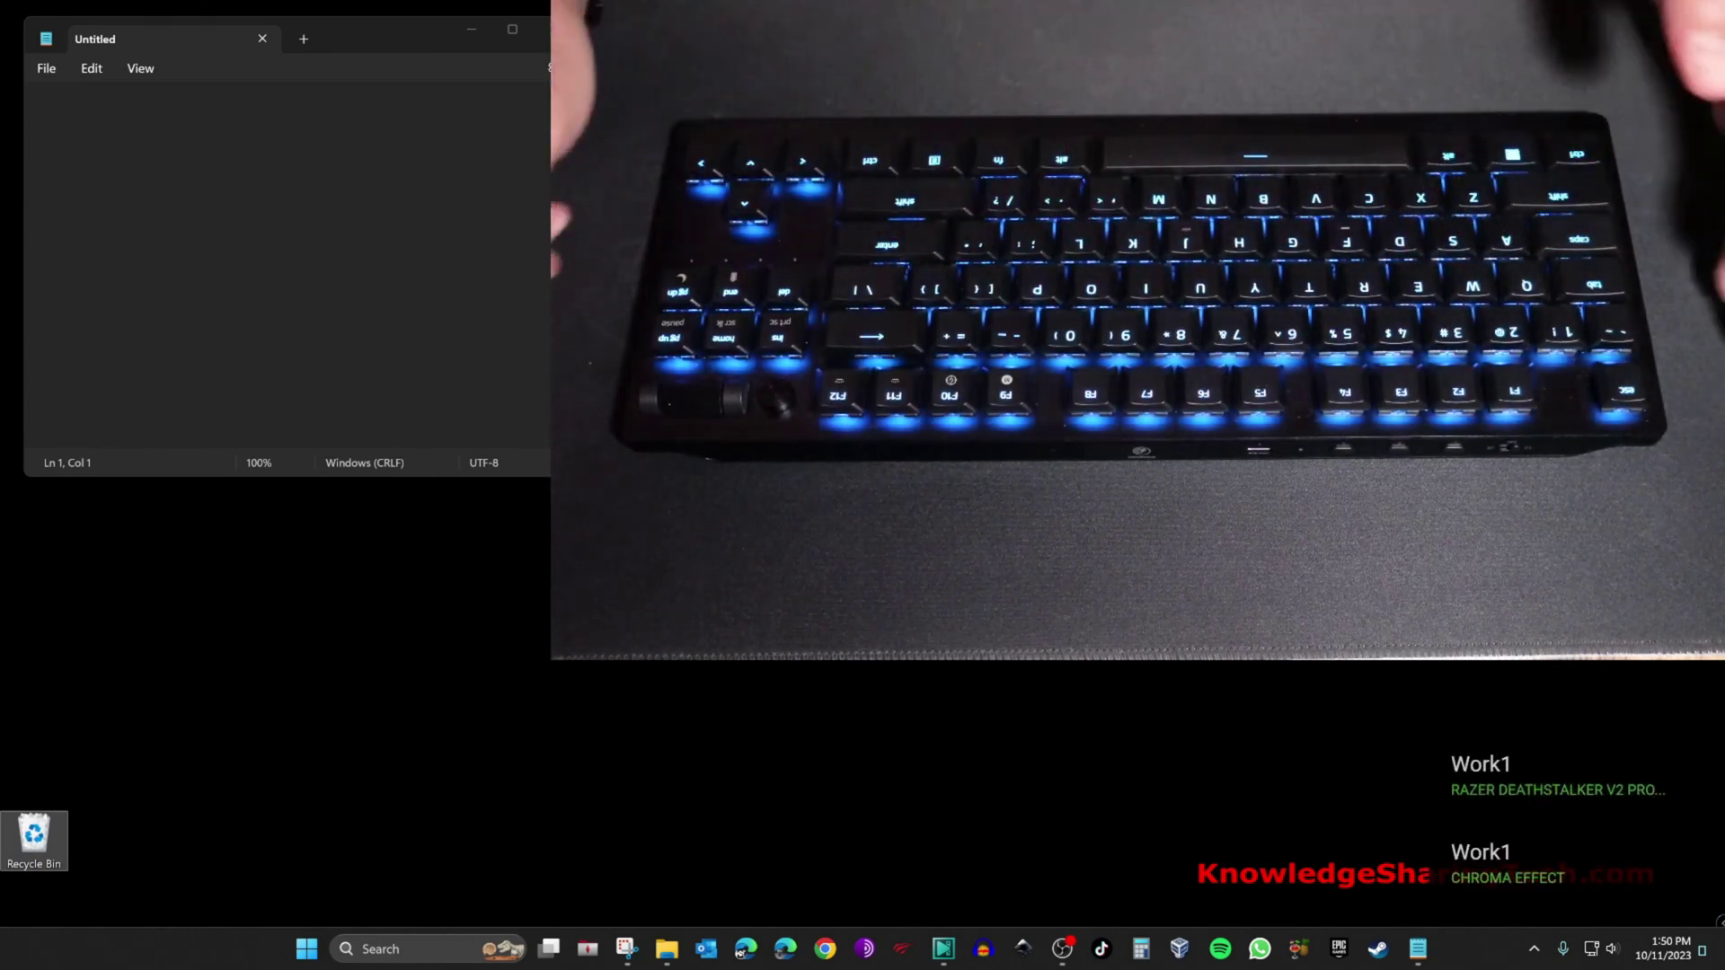
left_click(305, 253)
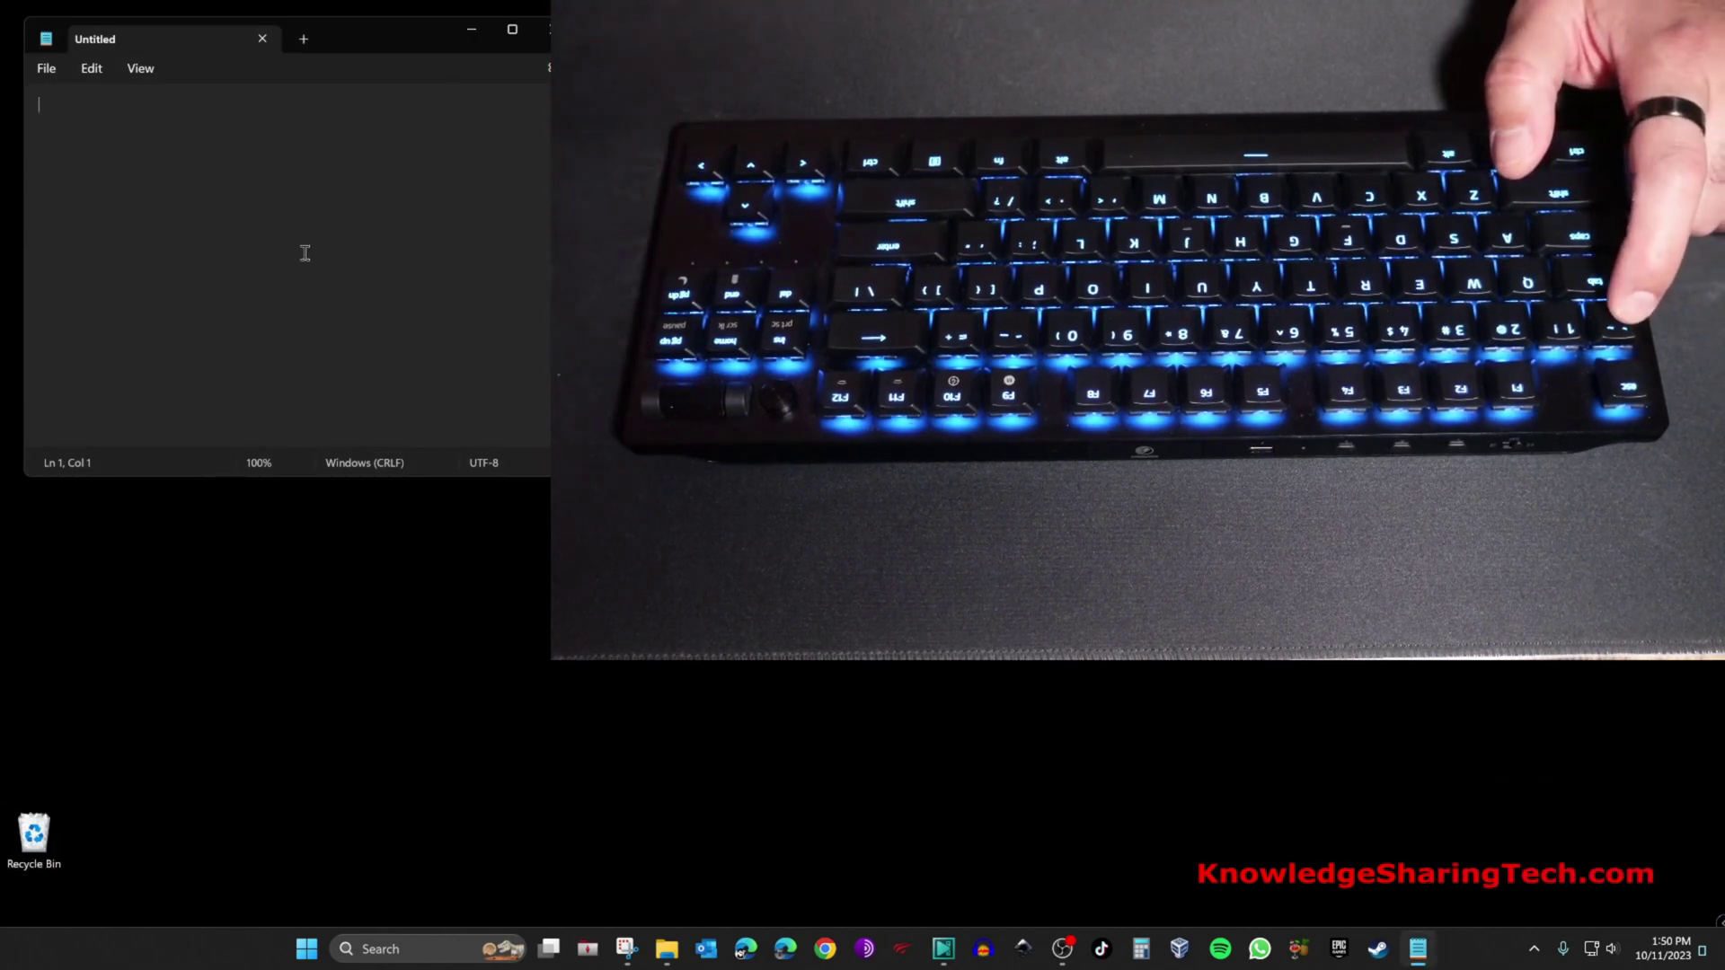
type("KSTECH")
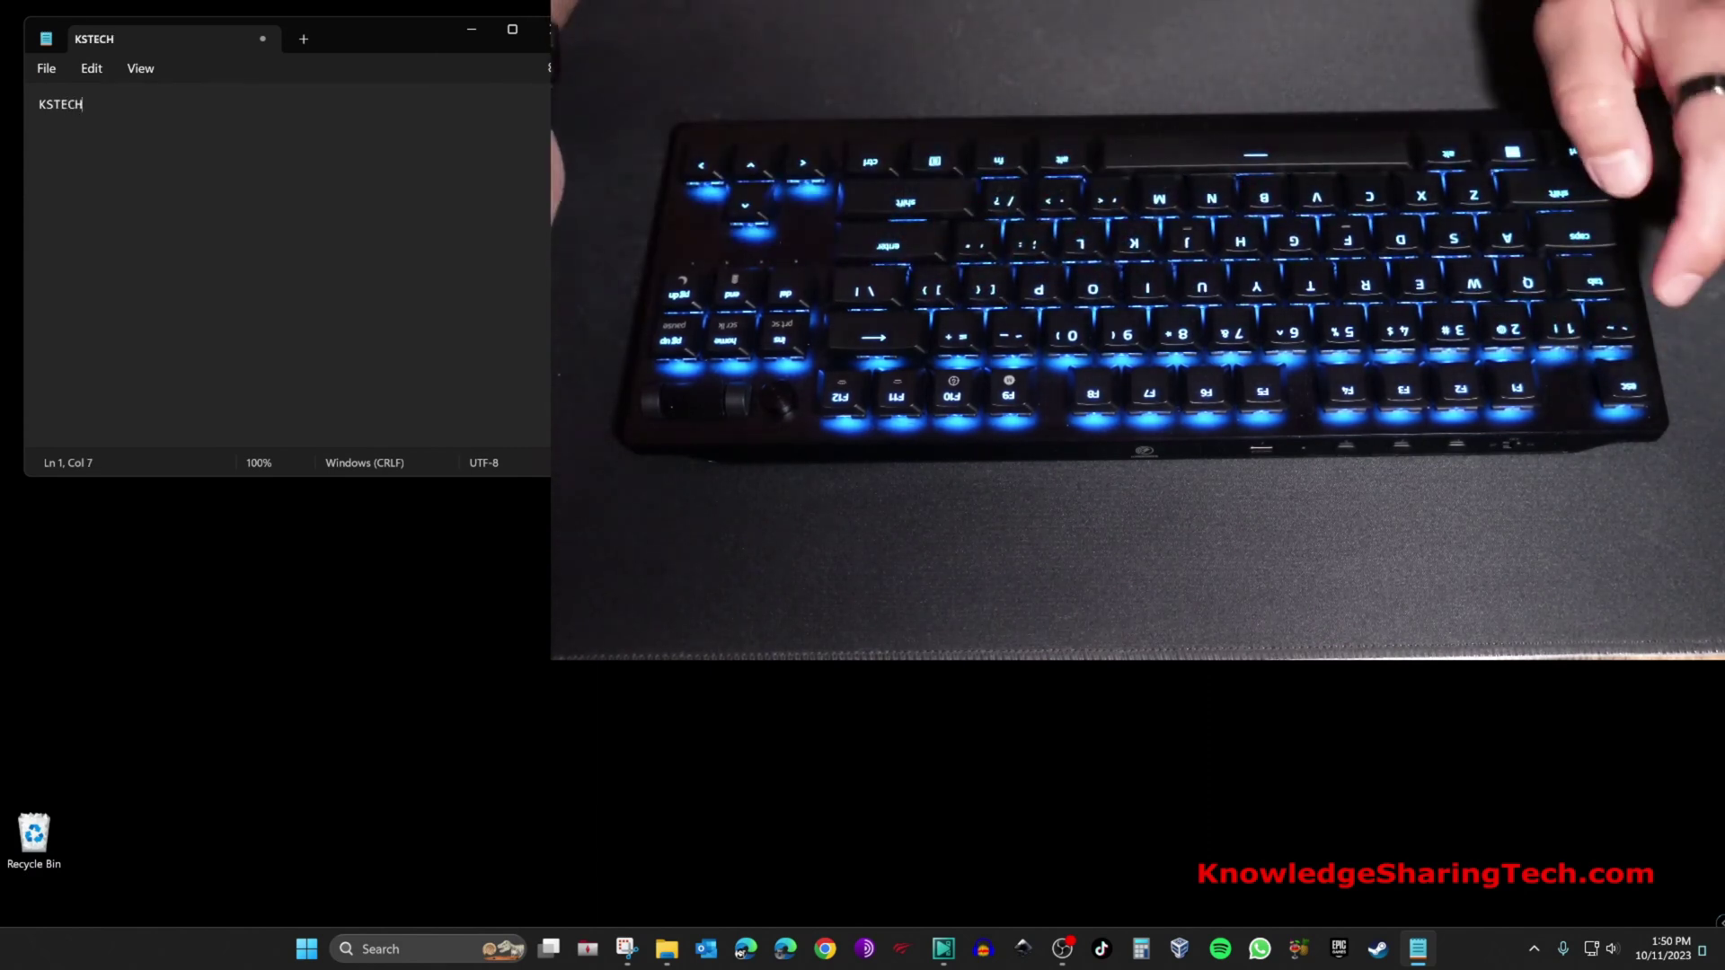
key("ctrl+s")
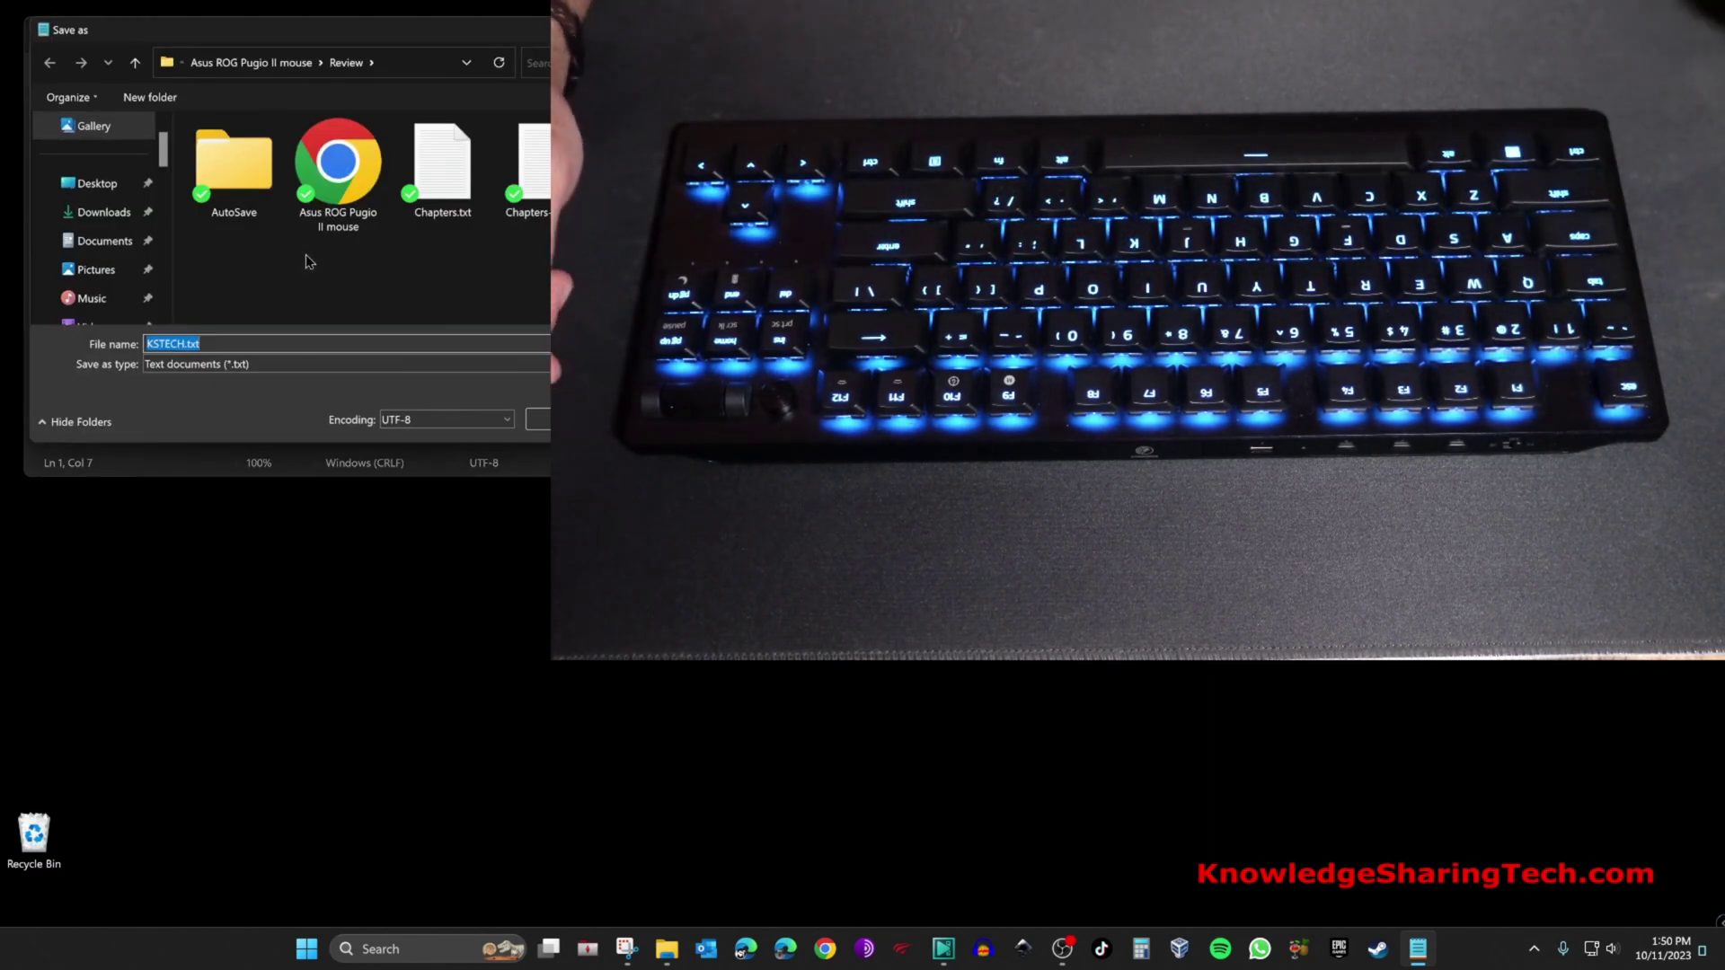